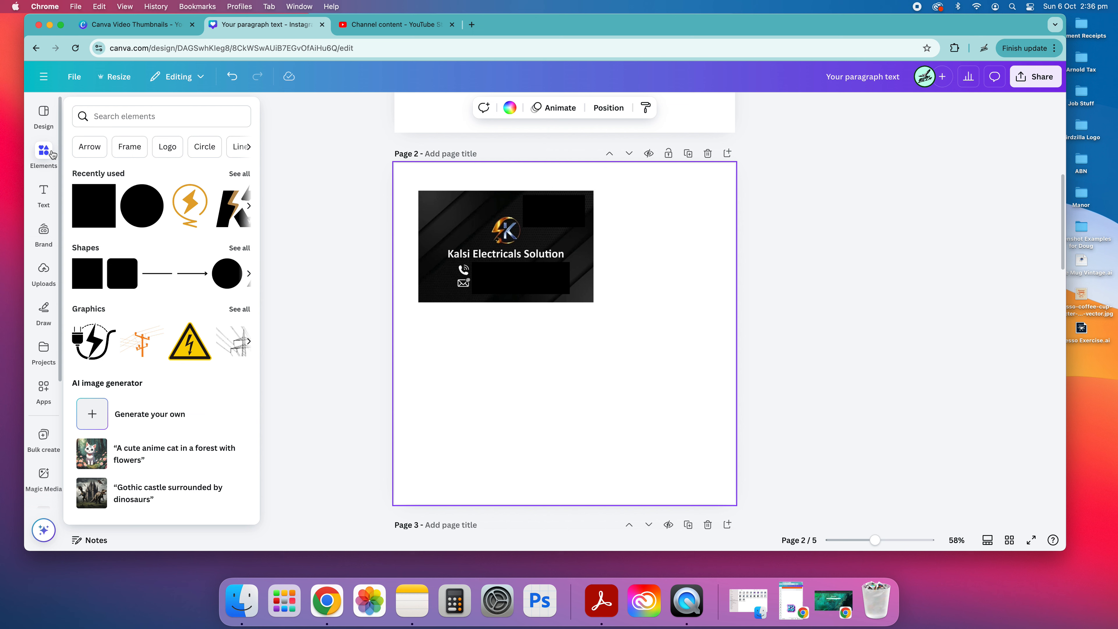
Search the elements library for "K electrical" and show all matching graphics.
click(52, 154)
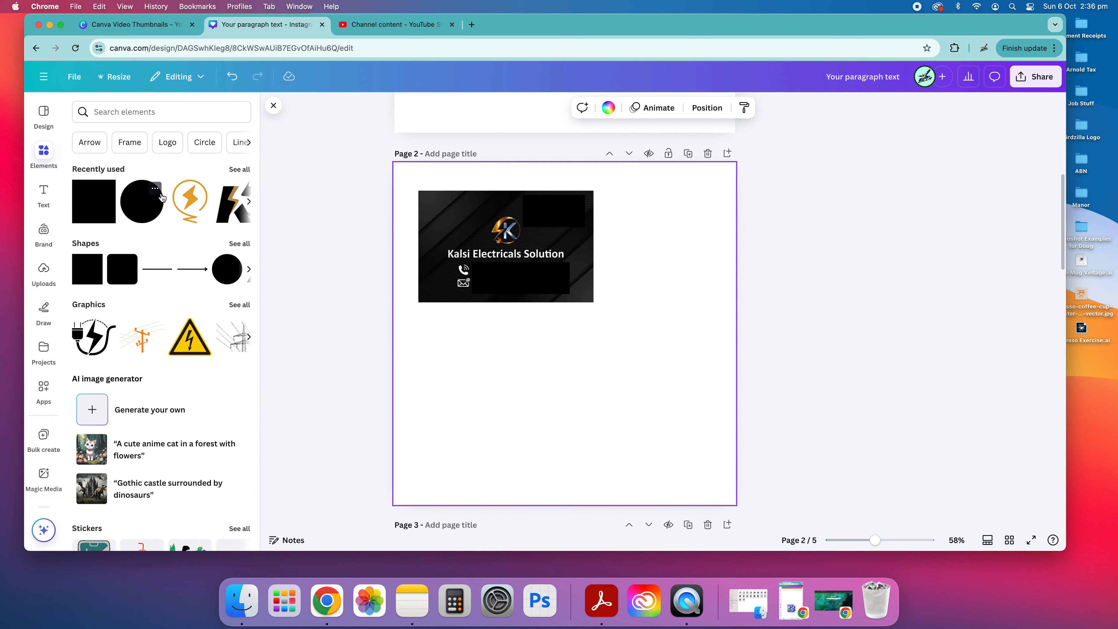
click(154, 114)
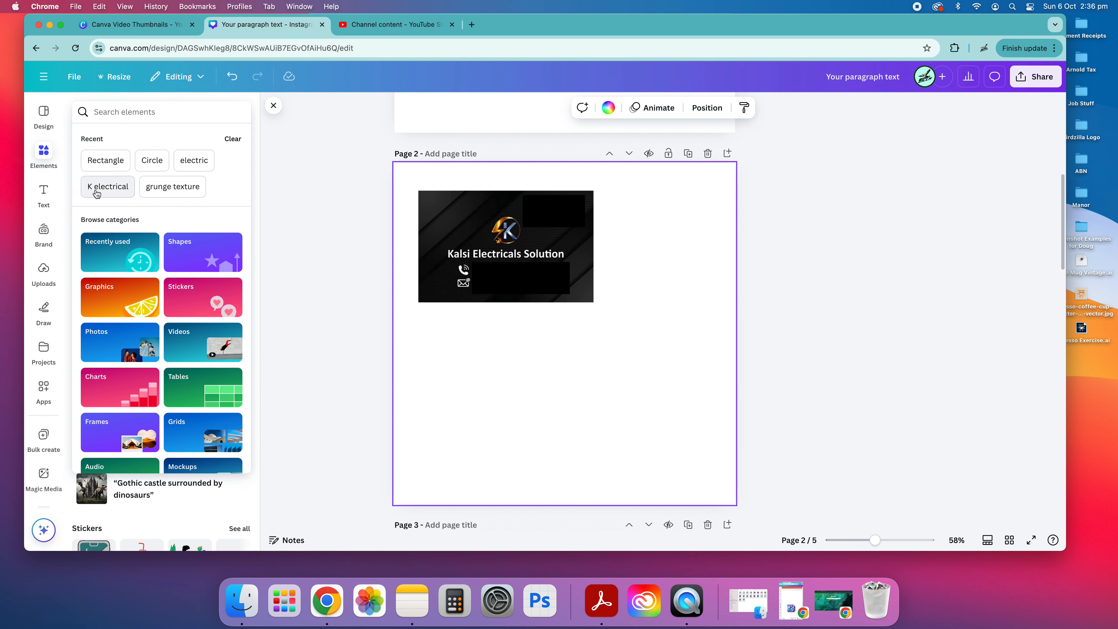
click(145, 117)
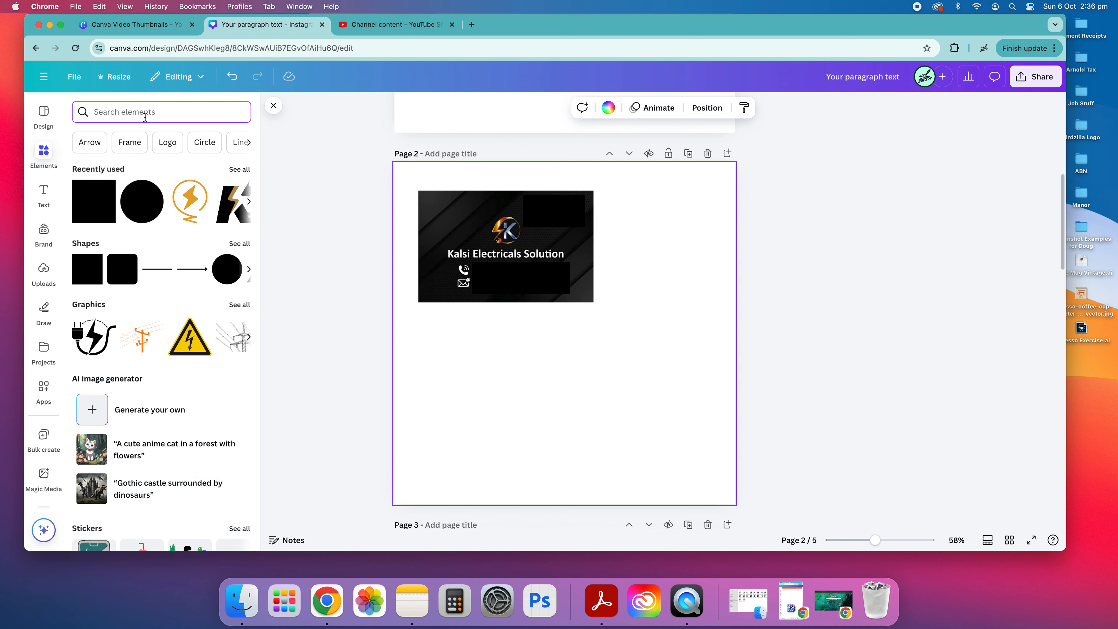
text(l)
key(BackSpace)
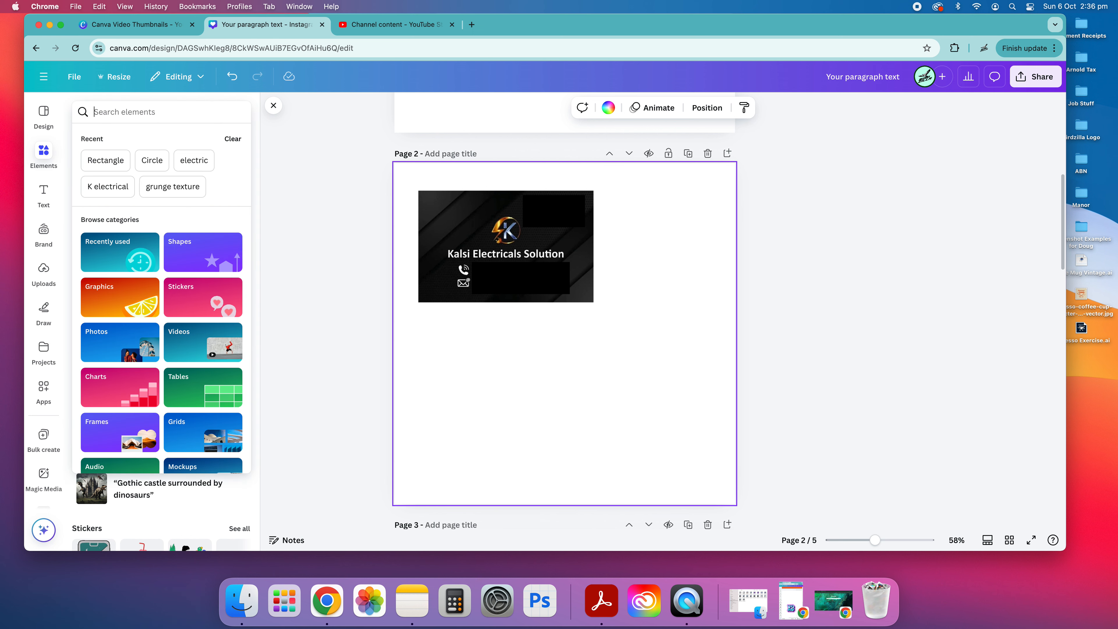
text(K el)
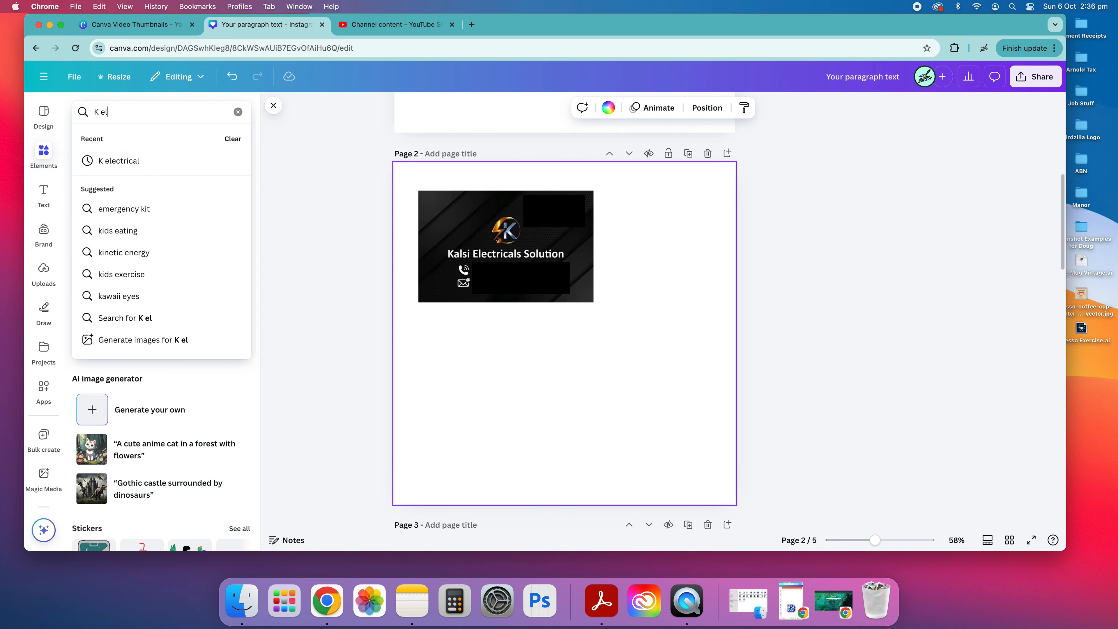
text(ectrical)
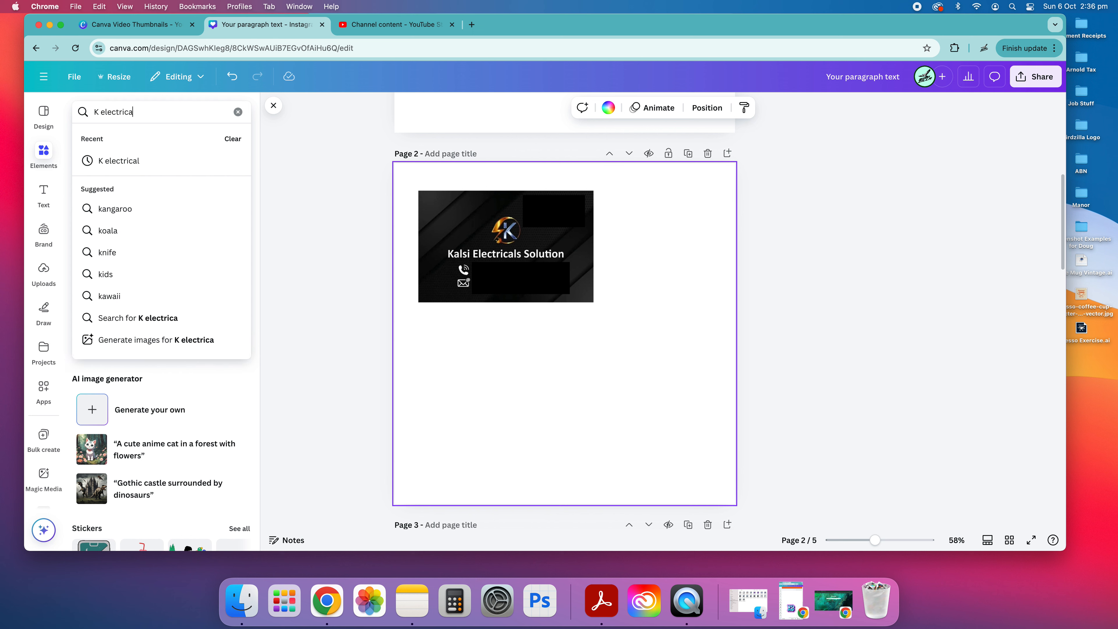
click(130, 161)
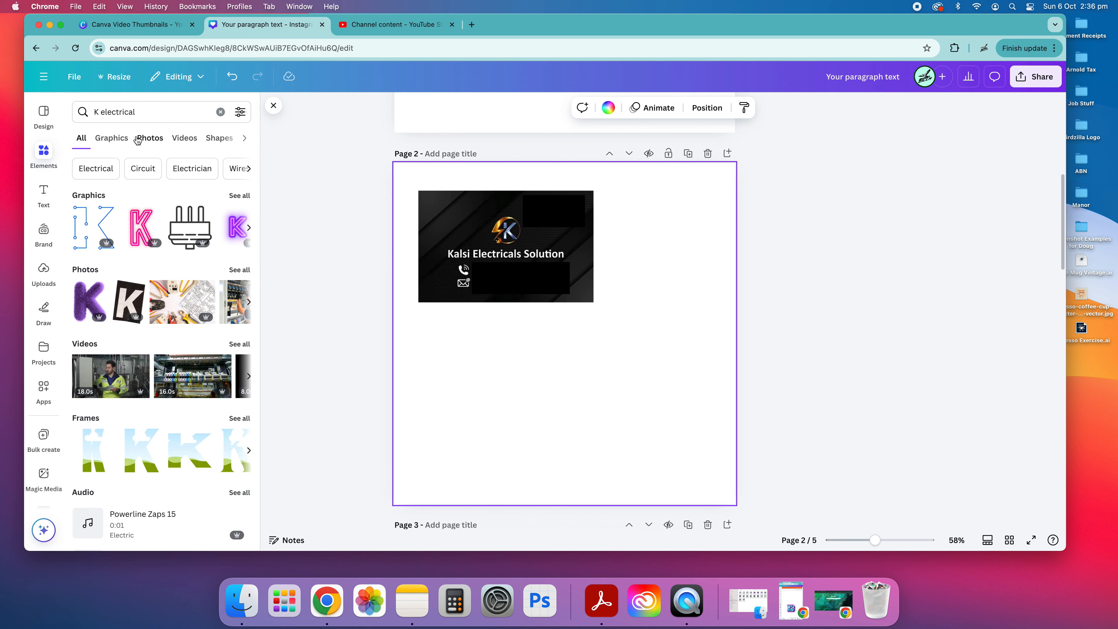
click(239, 196)
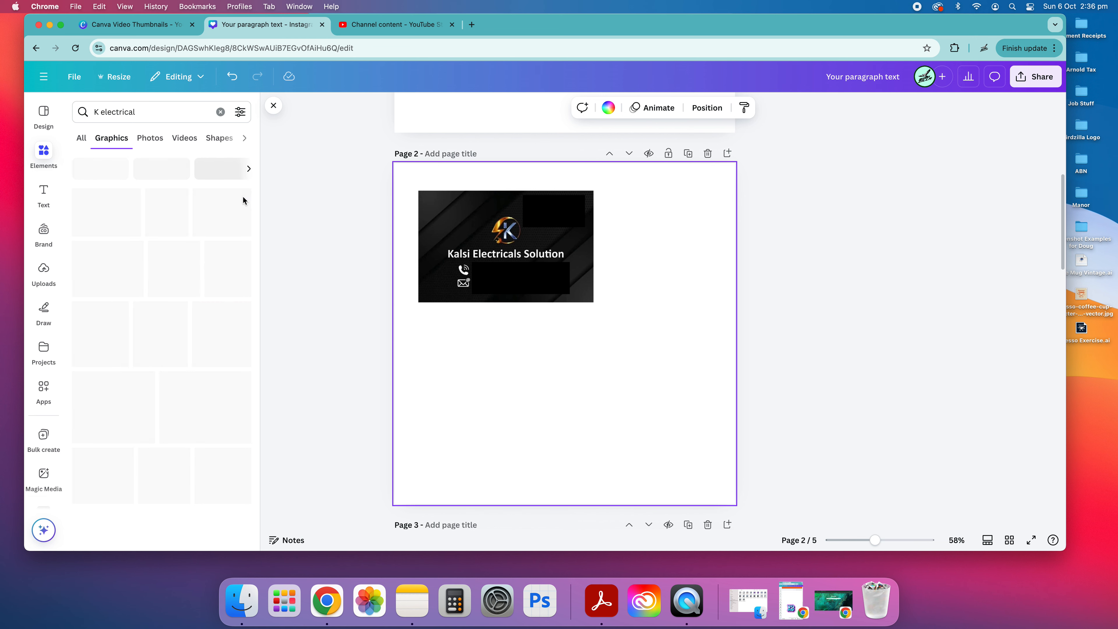
Find the black K graphic with a gold lightning bolt in the results and add it to page 2.
scroll(157, 369, down, 5)
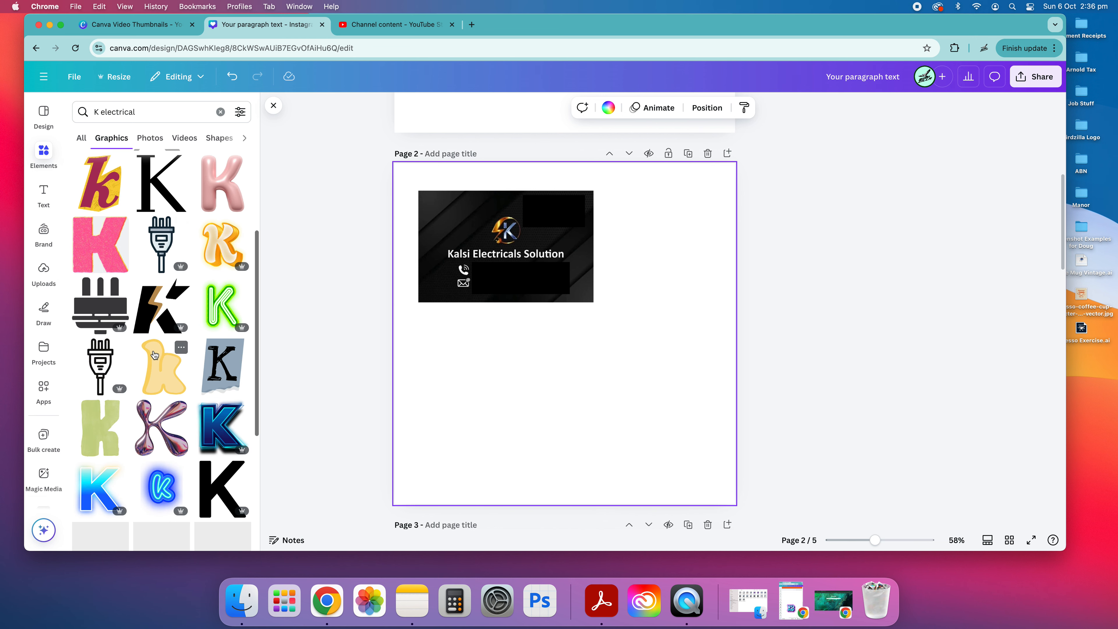
scroll(154, 355, down, 10)
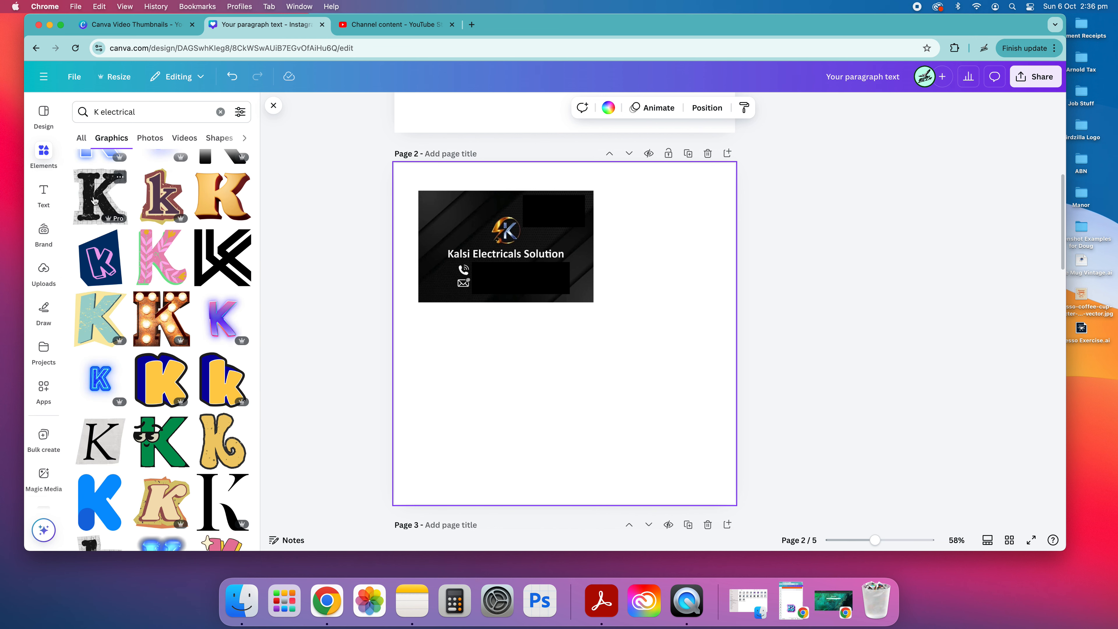
scroll(121, 375, down, 6)
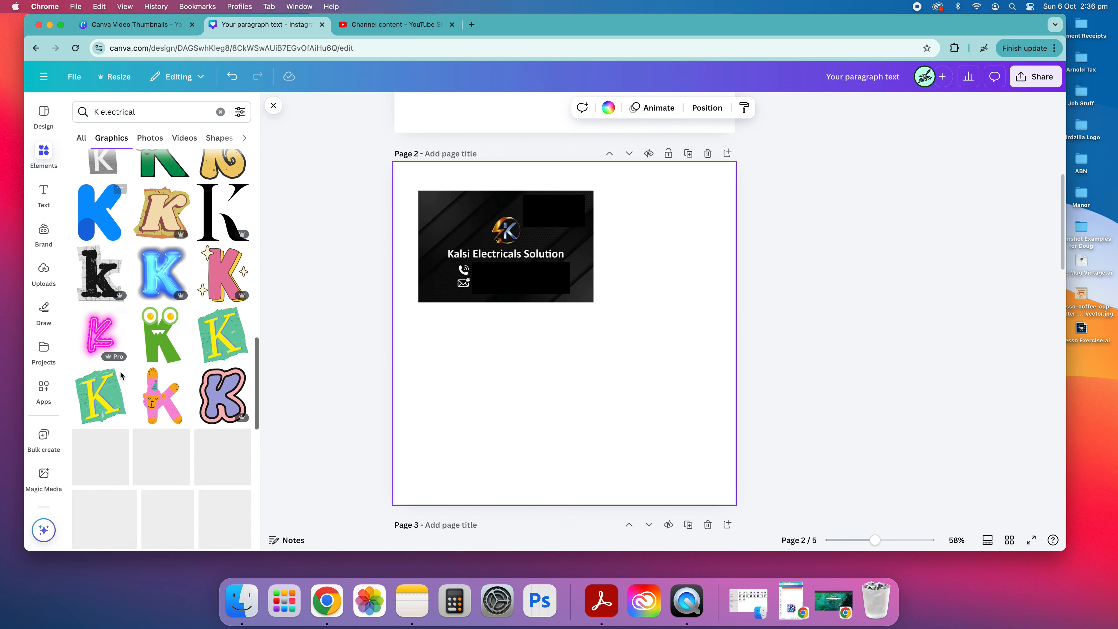
scroll(176, 408, up, 20)
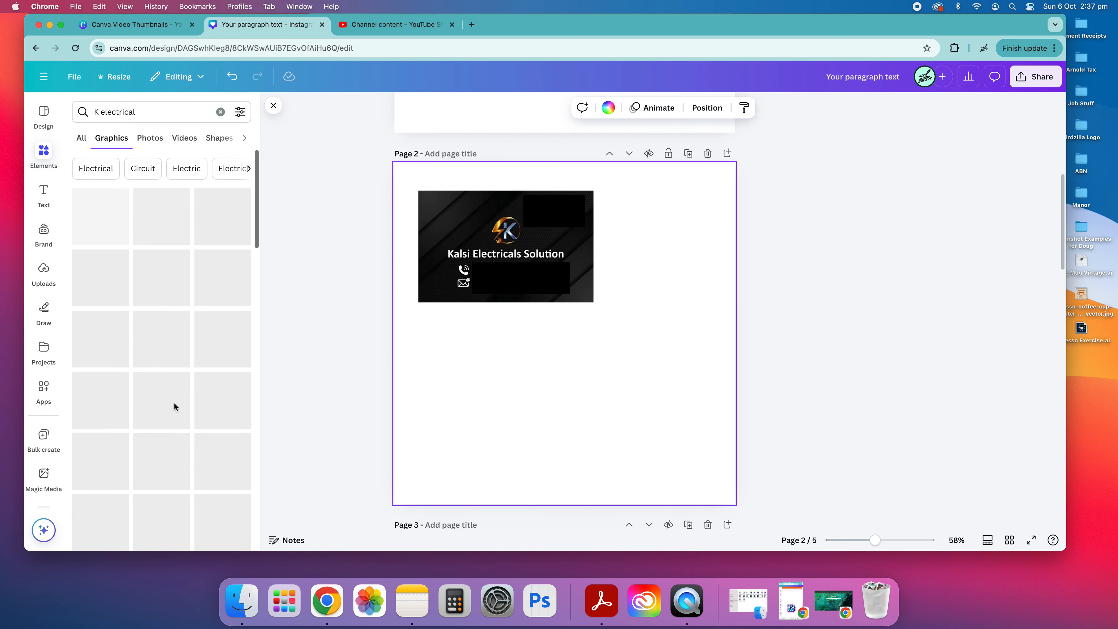
scroll(132, 335, down, 5)
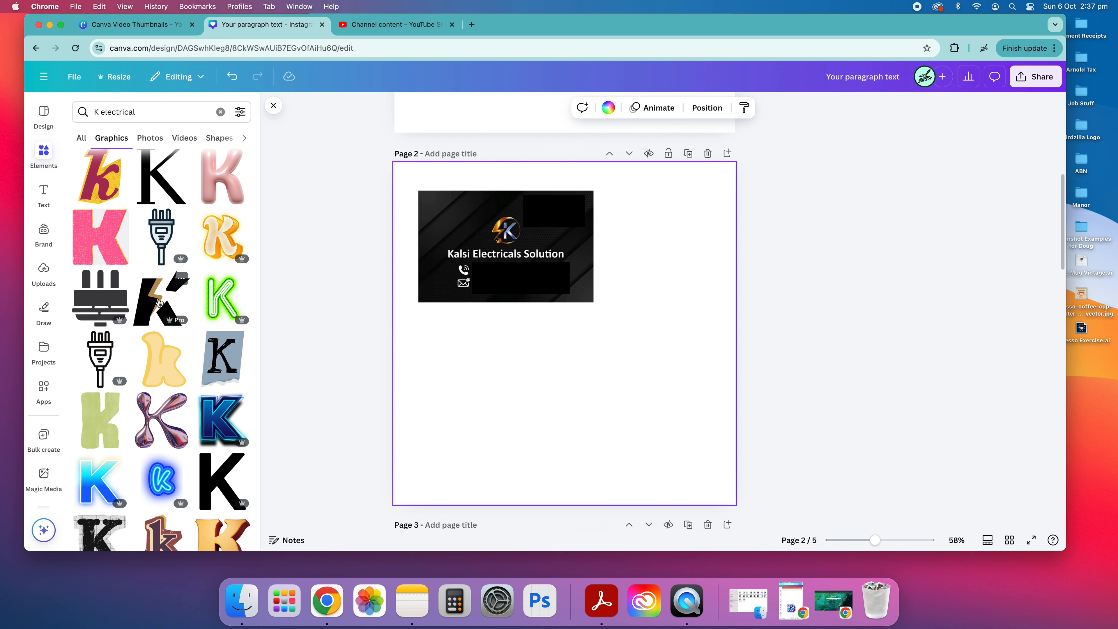
click(155, 311)
Resize the lightning-bolt K graphic and place it below the Kalsi Electricals Solution business card on page 2.
drag(570, 347, 513, 417)
drag(539, 374, 637, 341)
drag(542, 349, 571, 355)
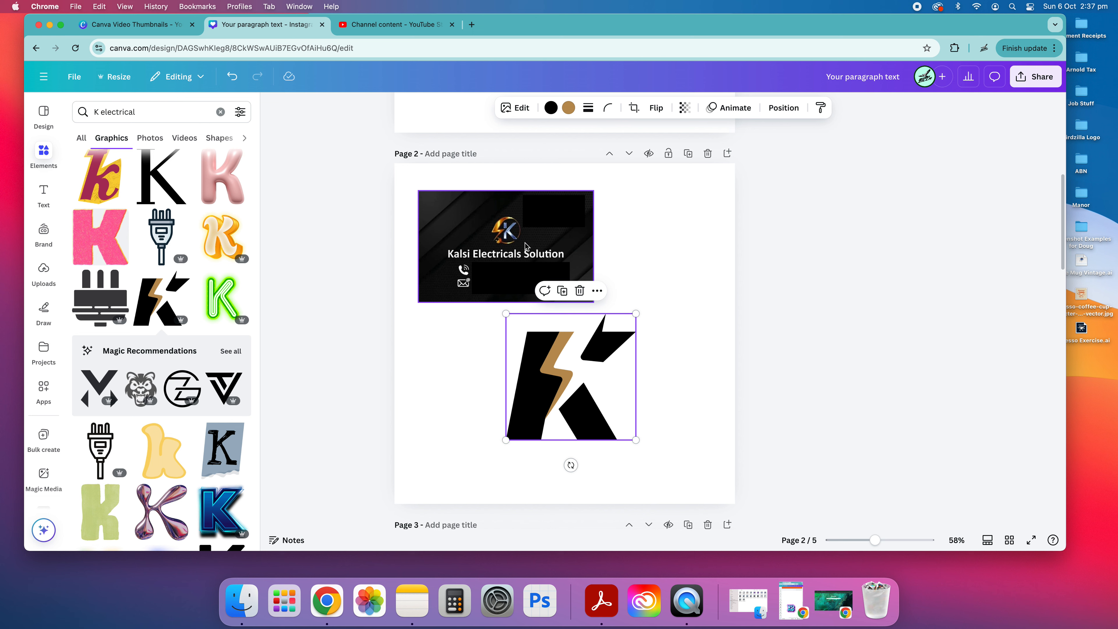
click(730, 271)
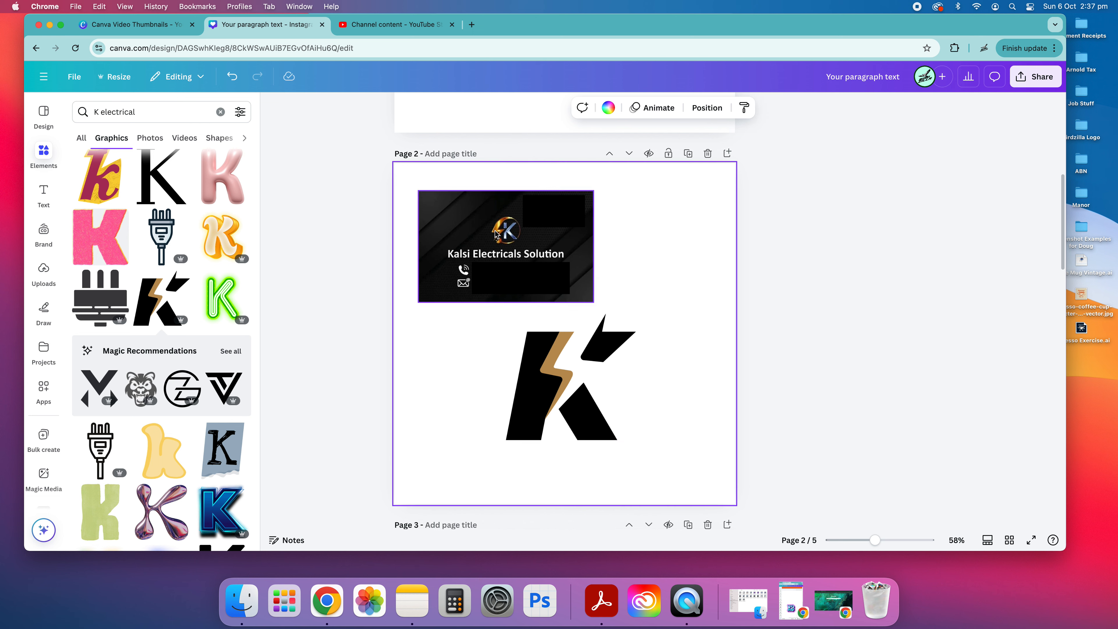
click(553, 390)
click(409, 325)
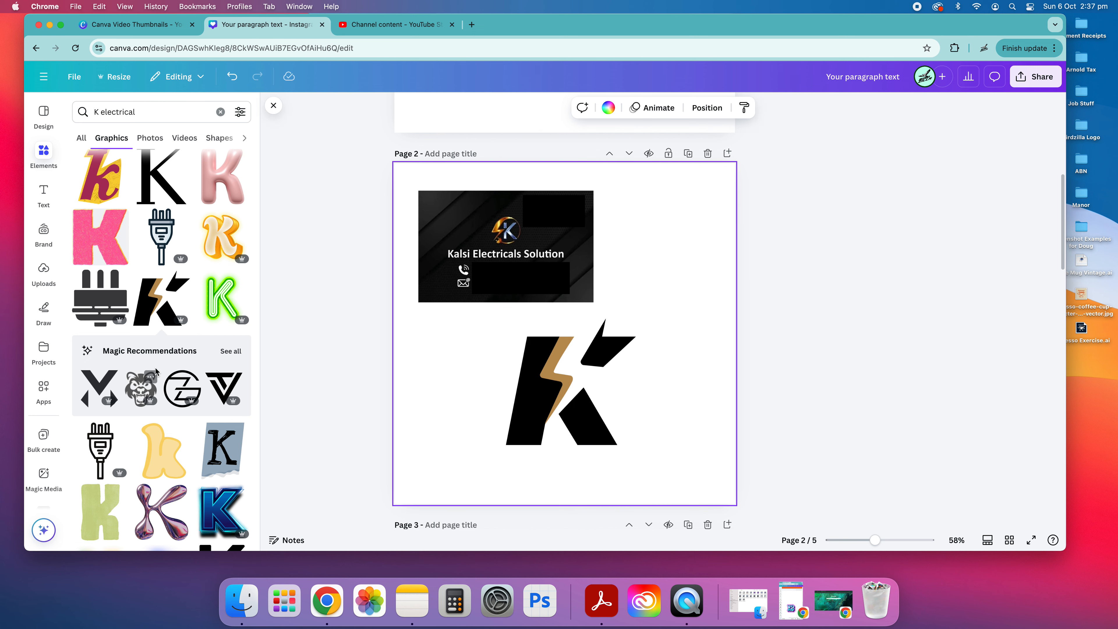
Examine the other "K electrical" graphics and the full set of Magic Recommendations for the lightning-bolt K for similar logo designs.
scroll(174, 272, down, 3)
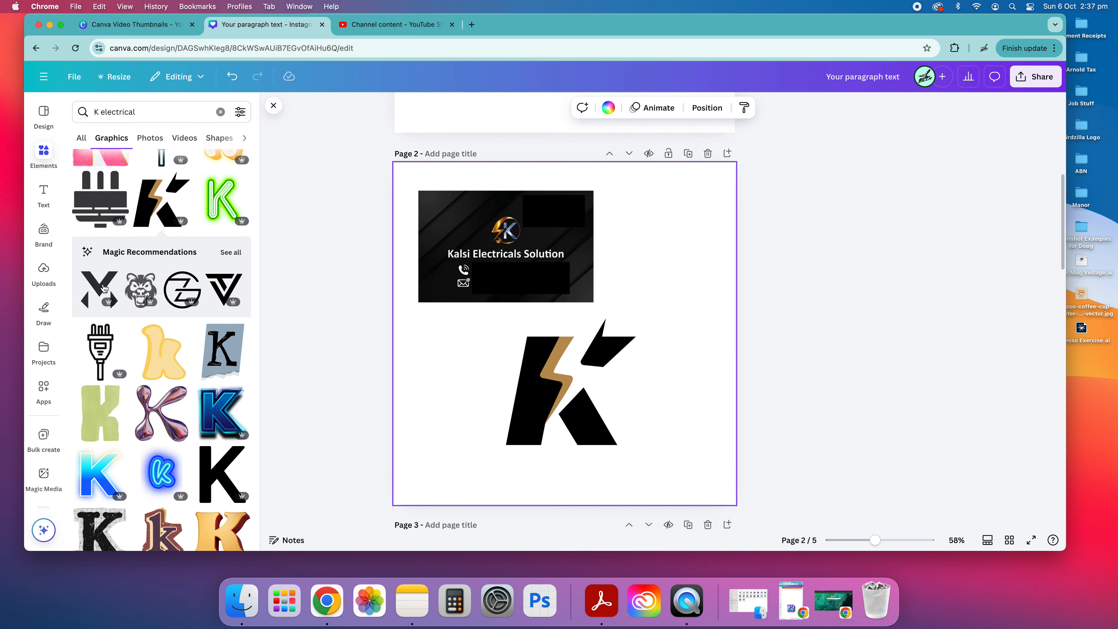
scroll(187, 321, down, 10)
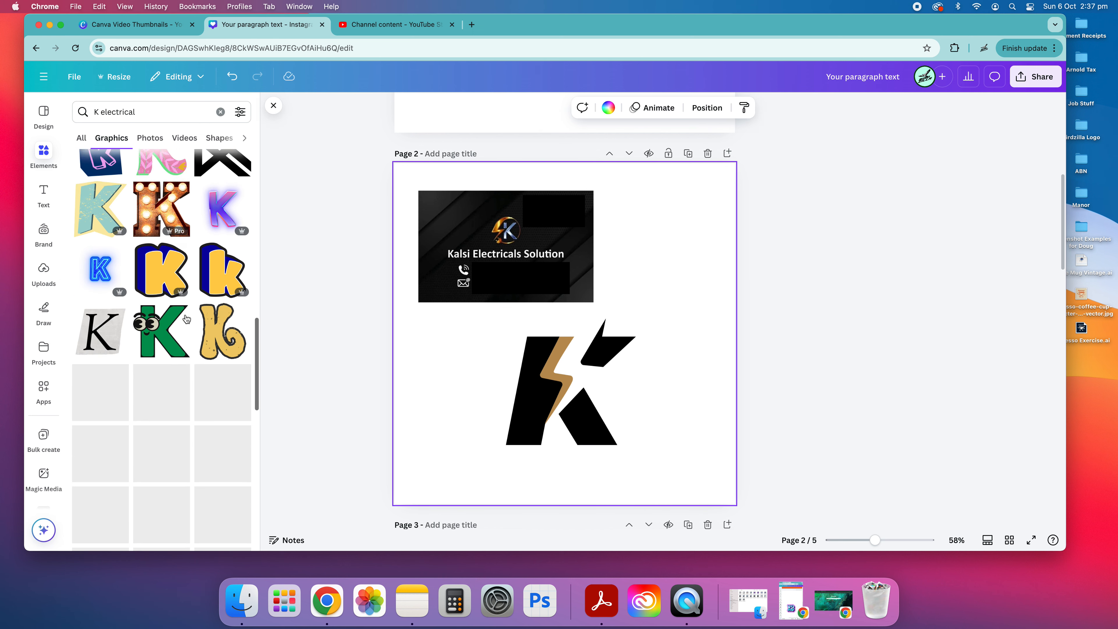
scroll(200, 393, down, 10)
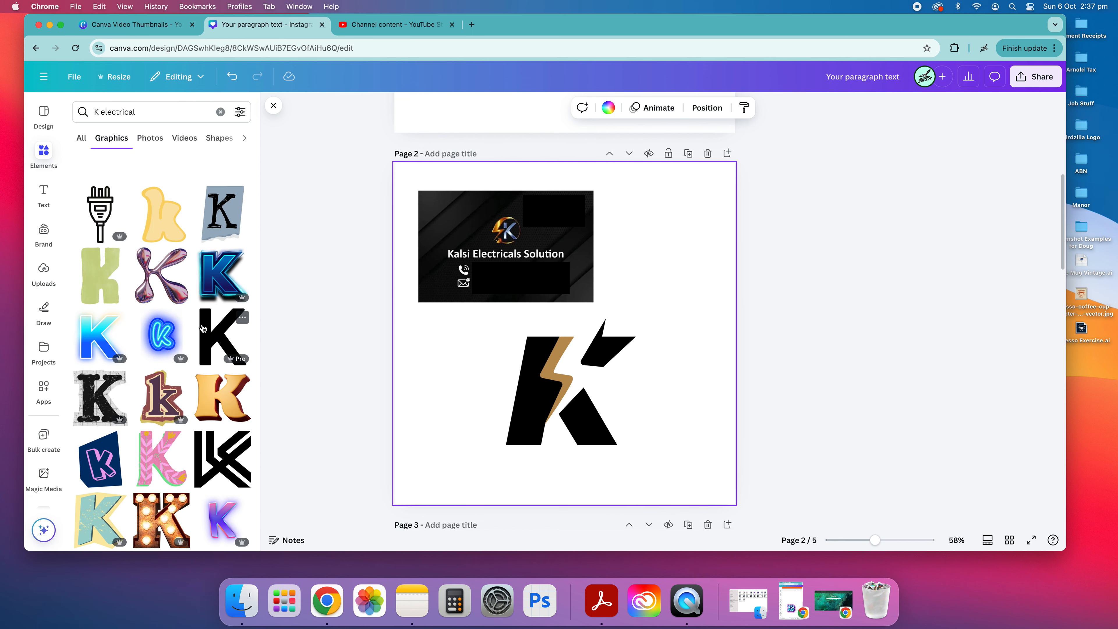
scroll(197, 326, up, 5)
click(231, 348)
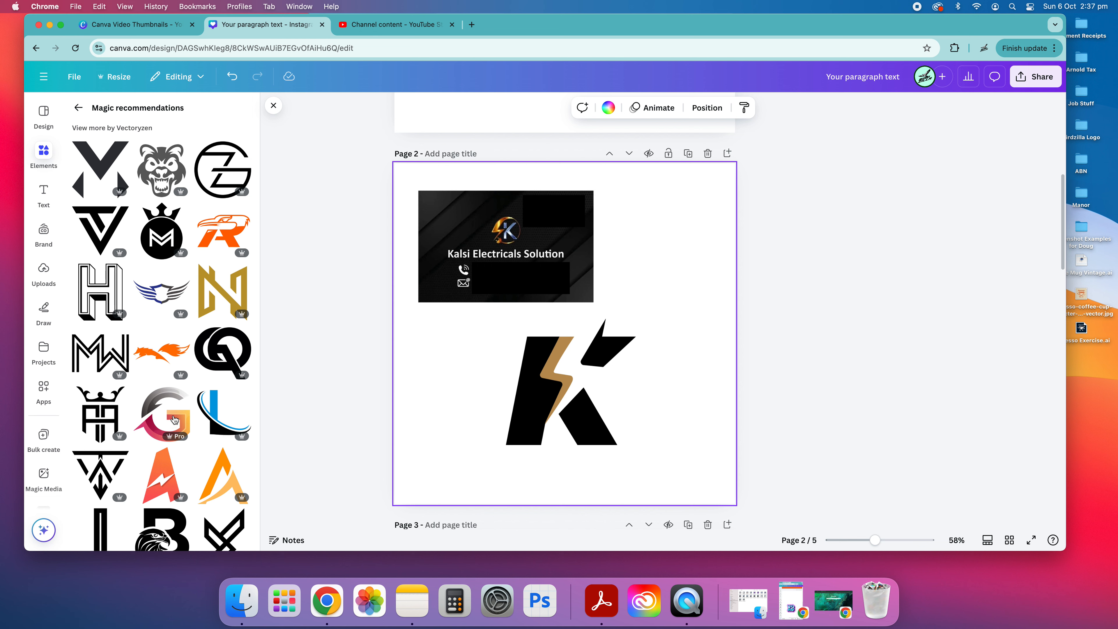
scroll(177, 422, down, 10)
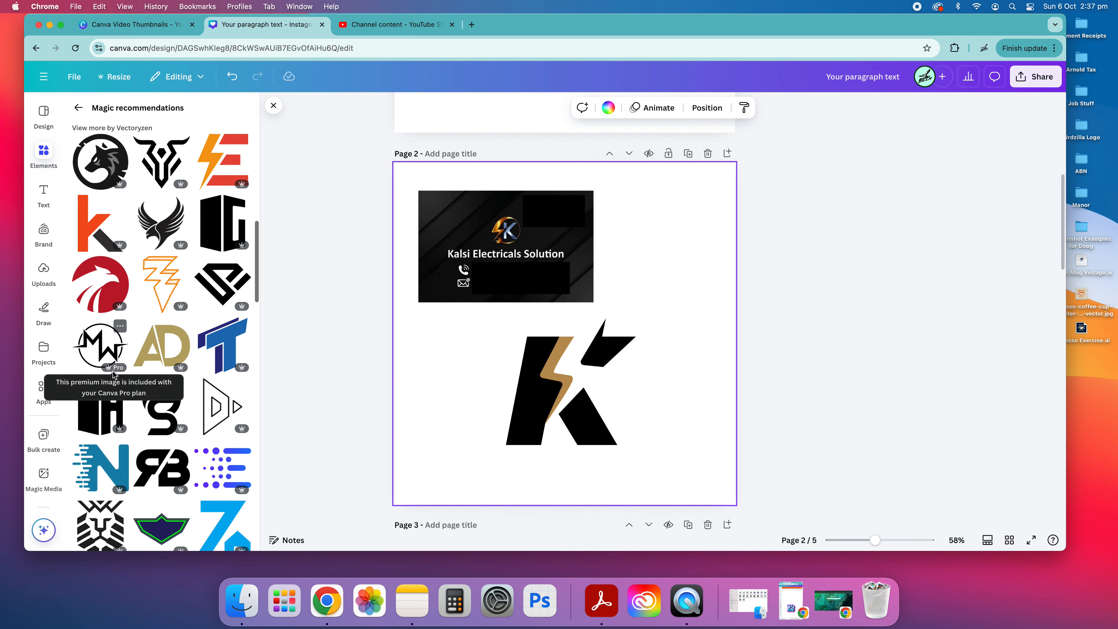
scroll(153, 424, down, 3)
scroll(157, 426, down, 8)
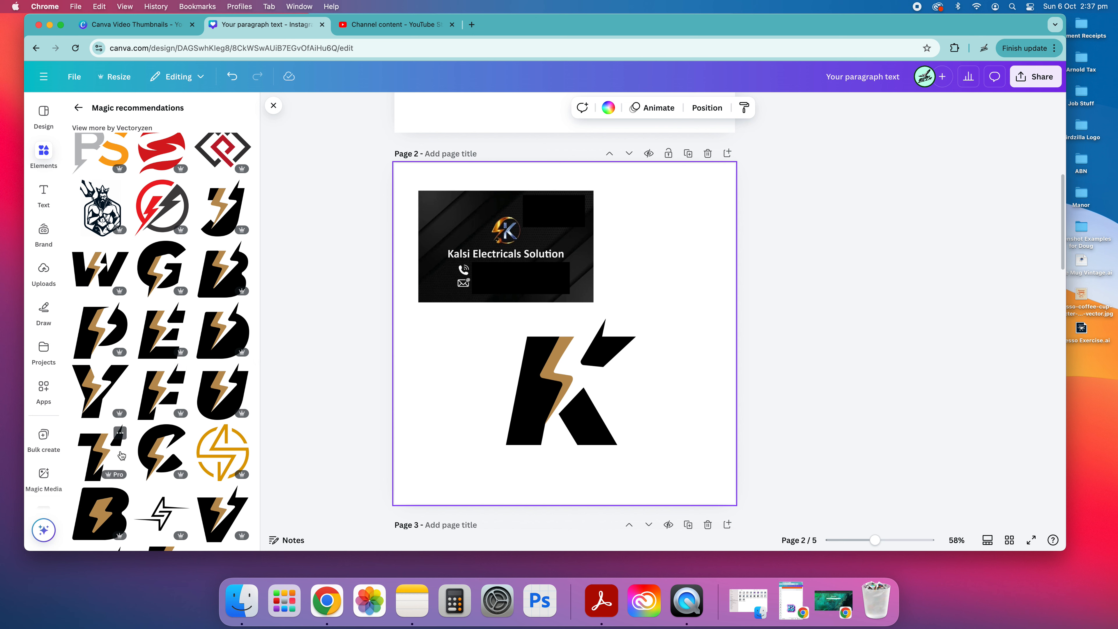
scroll(130, 406, down, 5)
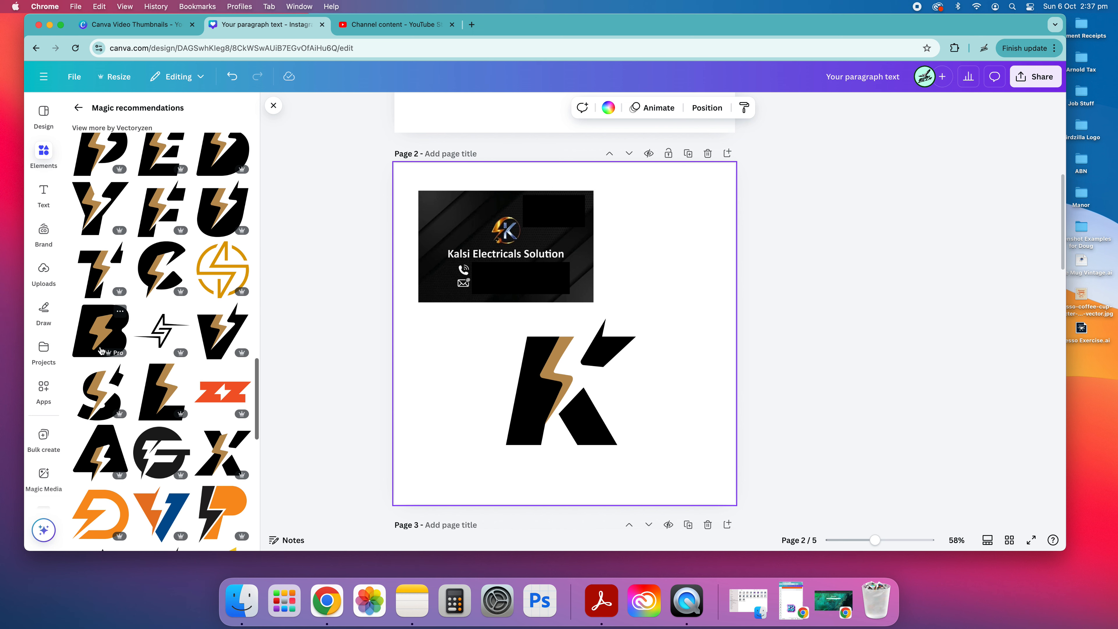
scroll(158, 365, down, 3)
scroll(155, 365, down, 3)
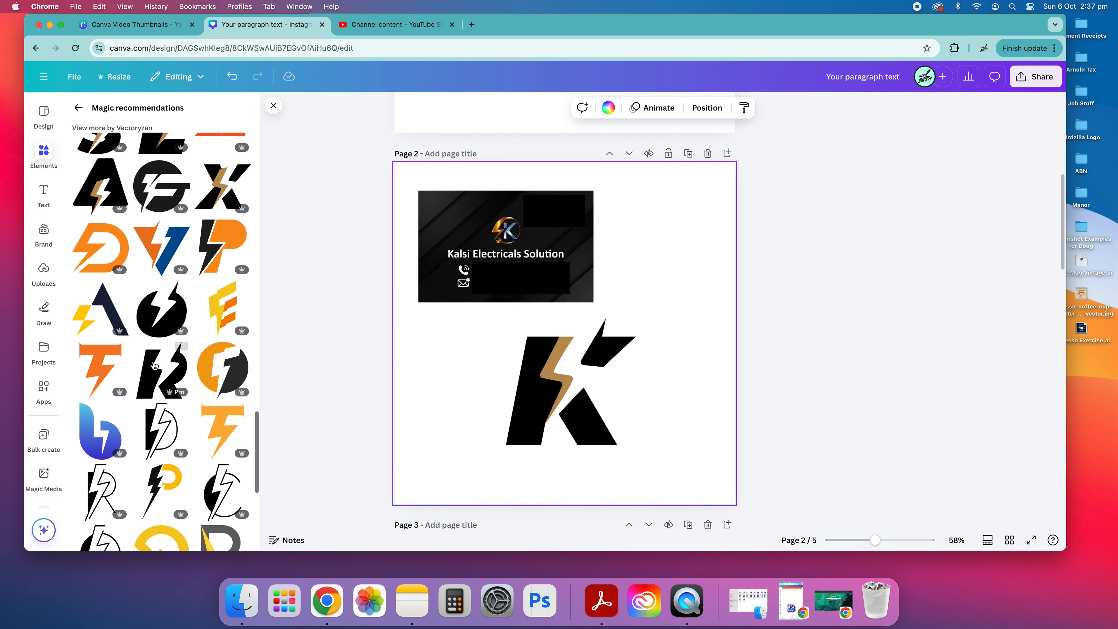
scroll(153, 365, down, 3)
scroll(168, 370, down, 2)
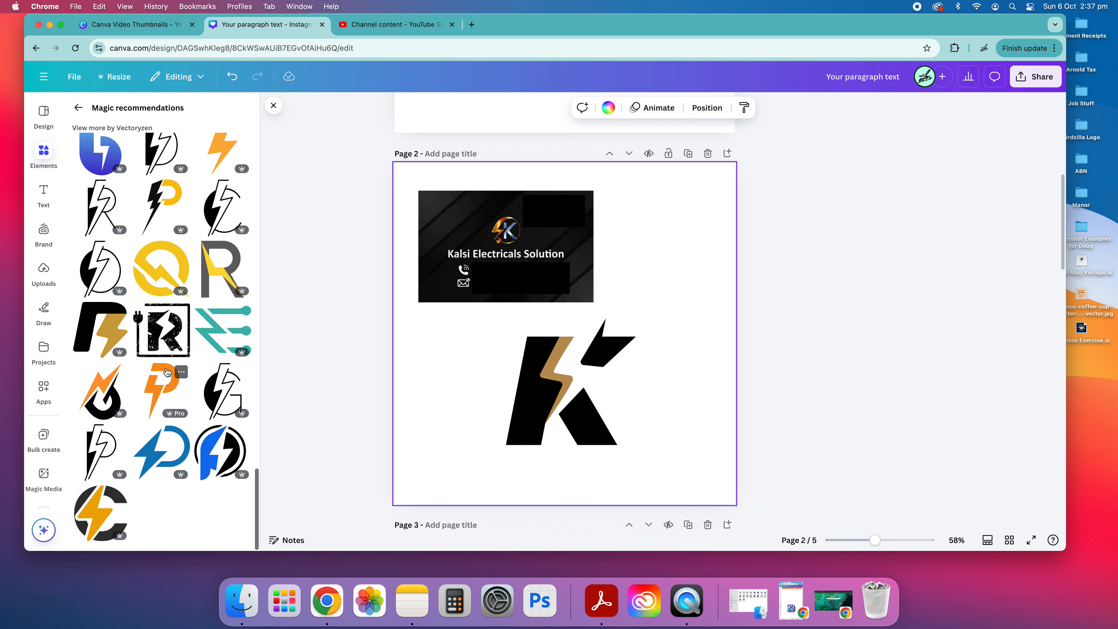
click(78, 107)
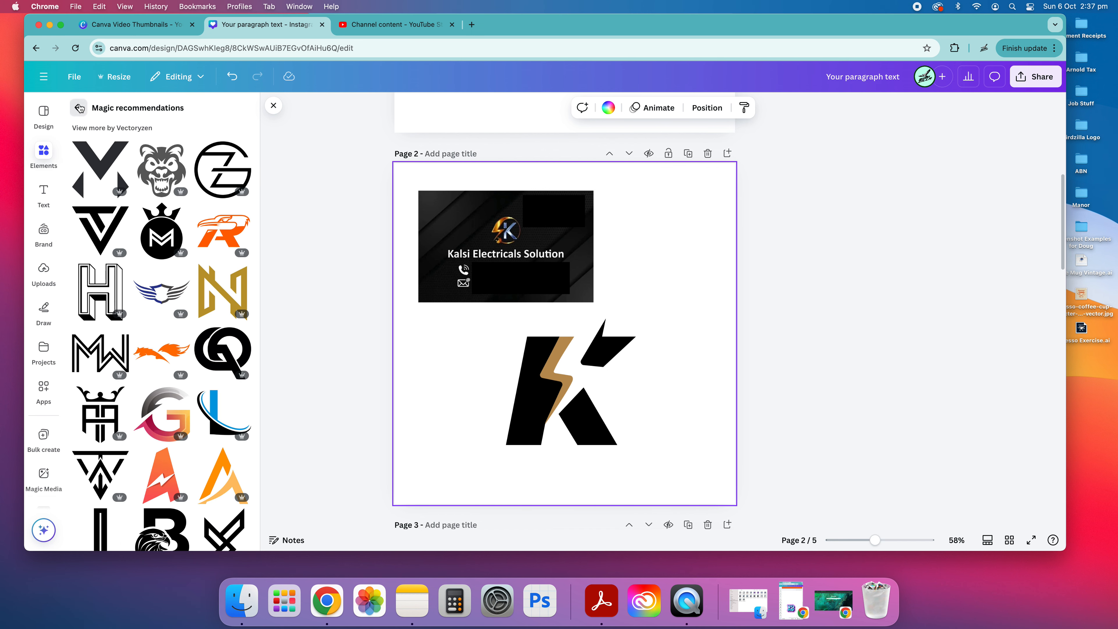
Search the elements library's graphics for "K logo" in place of the "K electrical" search.
scroll(126, 185, up, 5)
click(131, 113)
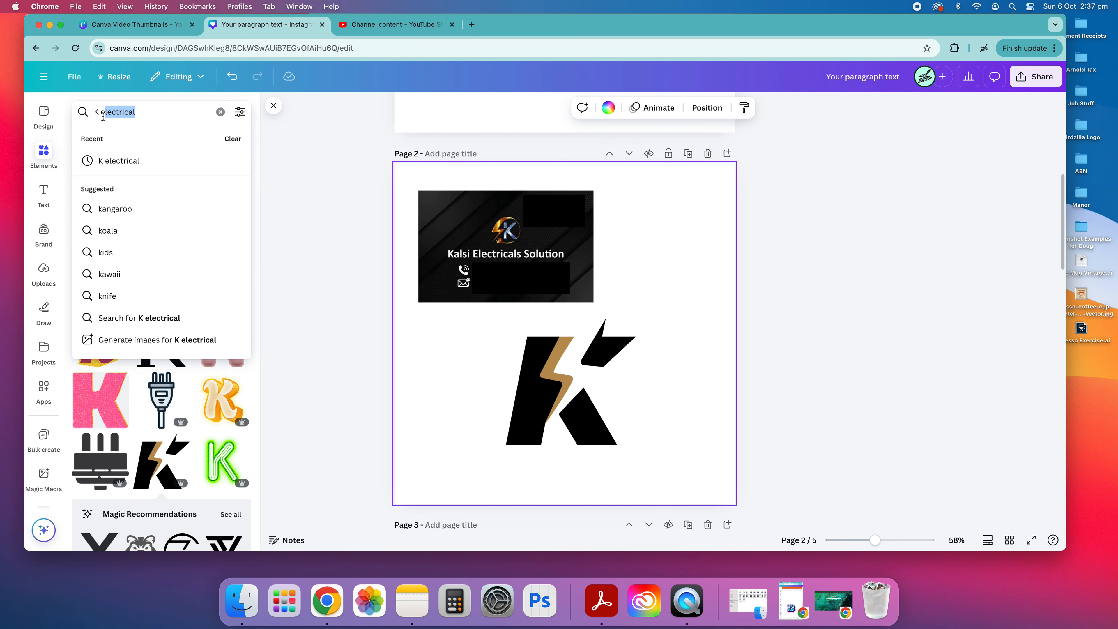
text(log)
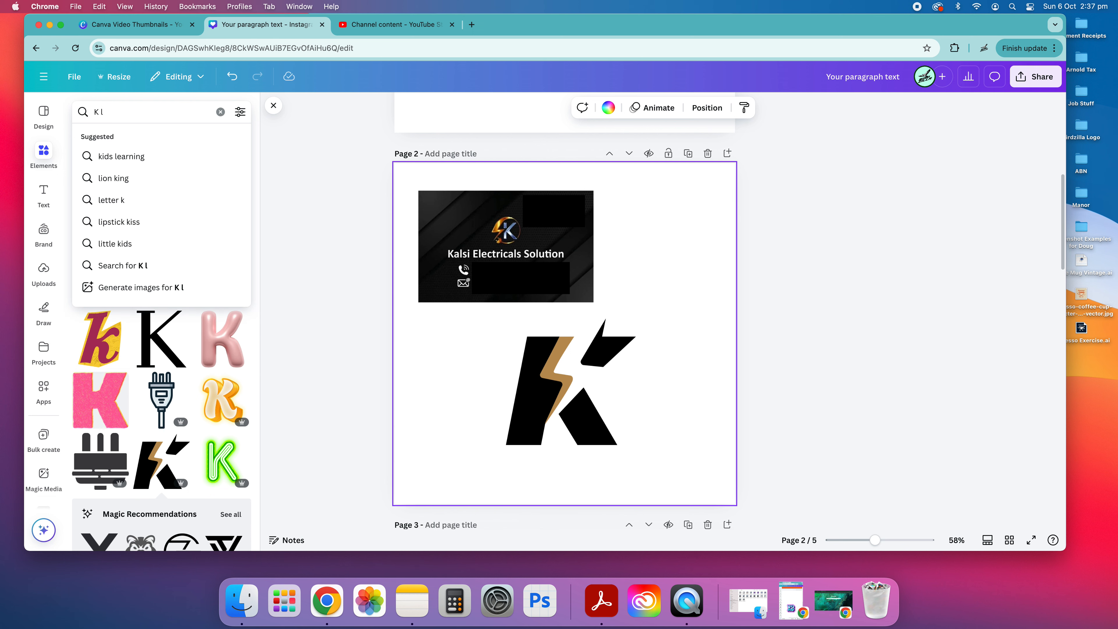
text(og)
key(Return)
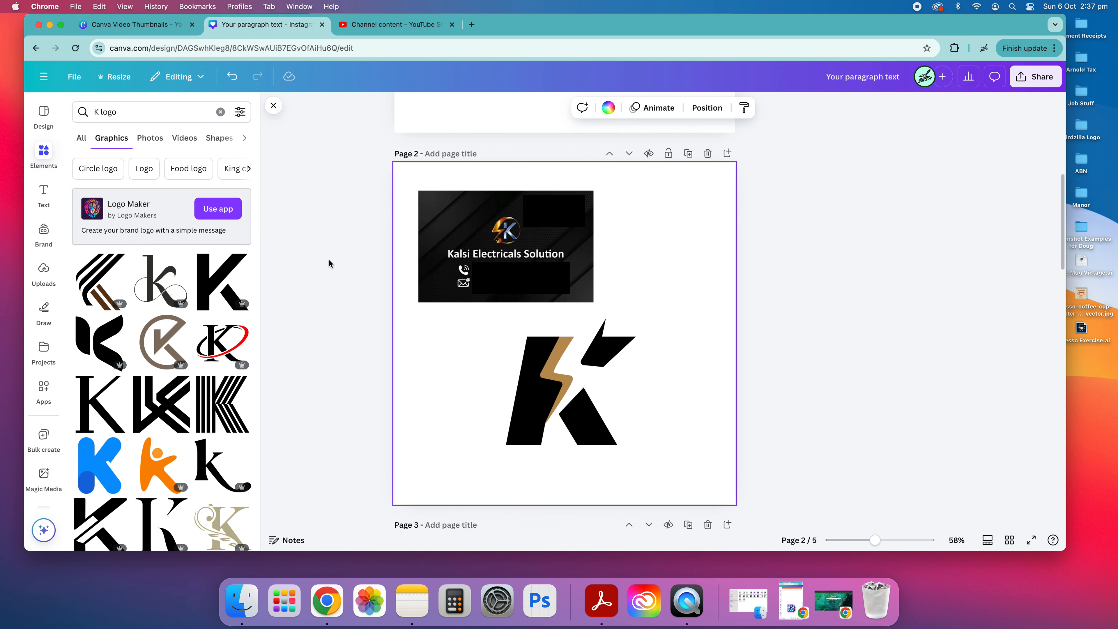
Examine the "K logo" graphics for a letter K design that could suit the Kalsi Electricals Solution logo.
scroll(141, 316, down, 4)
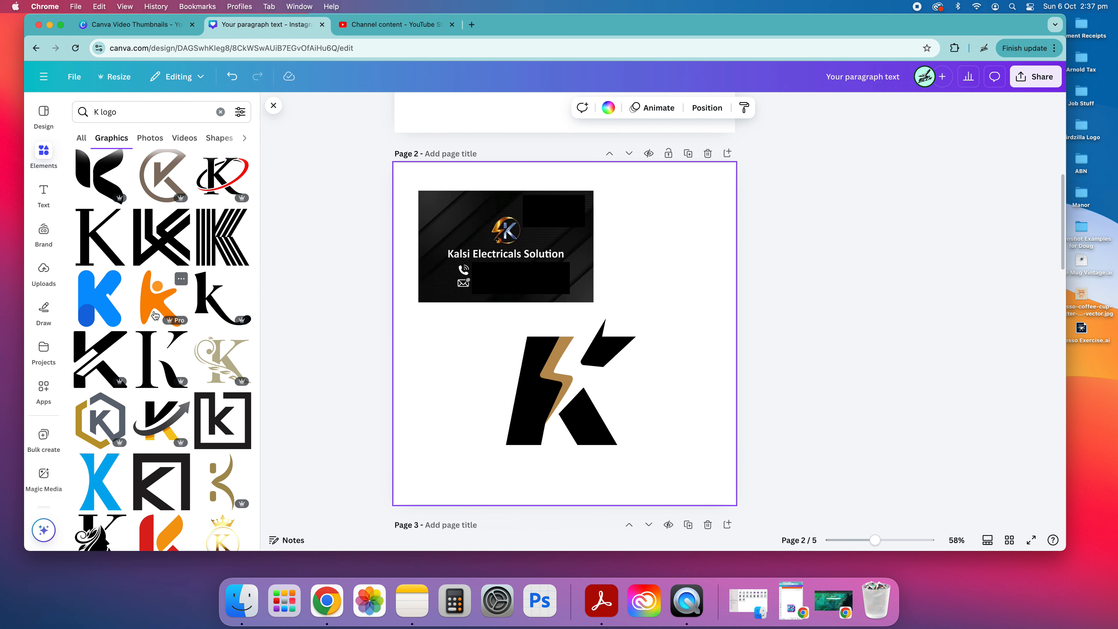
scroll(161, 417, down, 3)
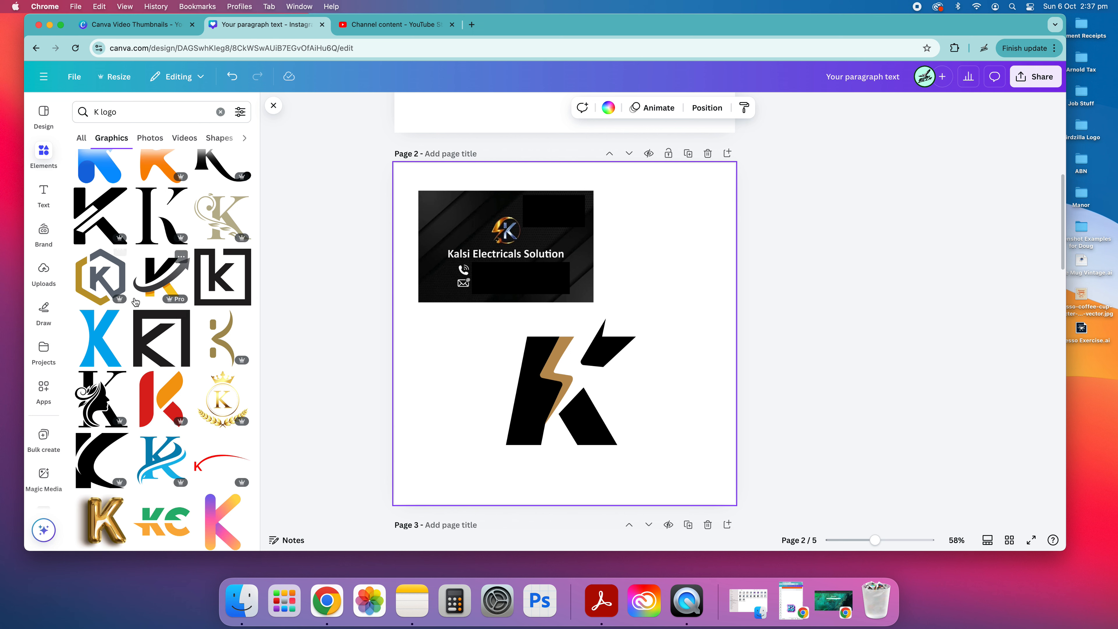
scroll(136, 302, down, 8)
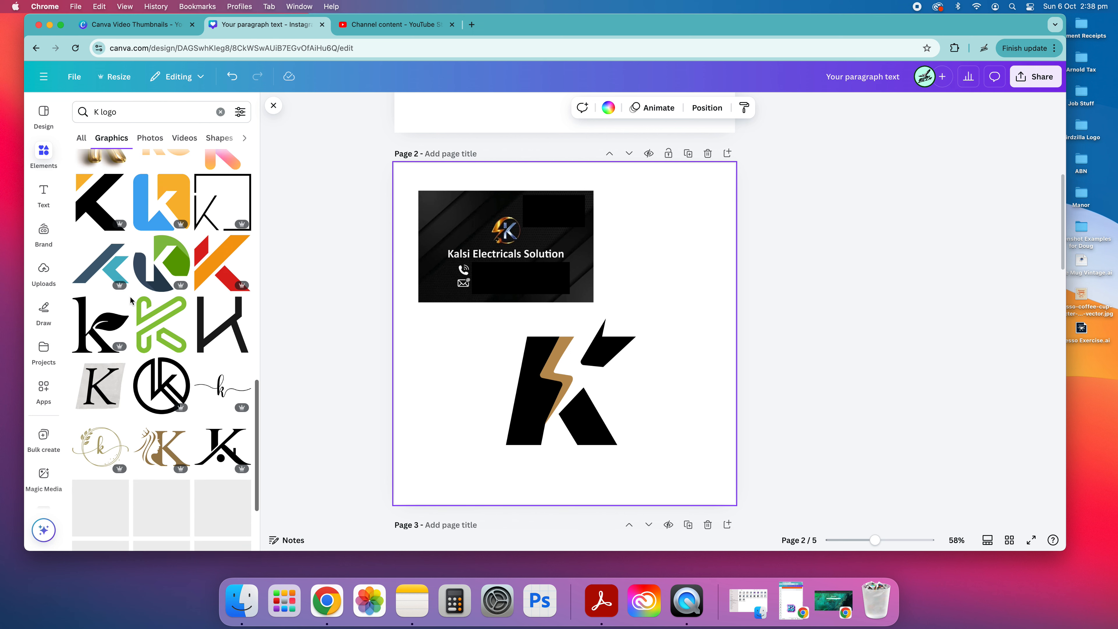
scroll(130, 301, down, 5)
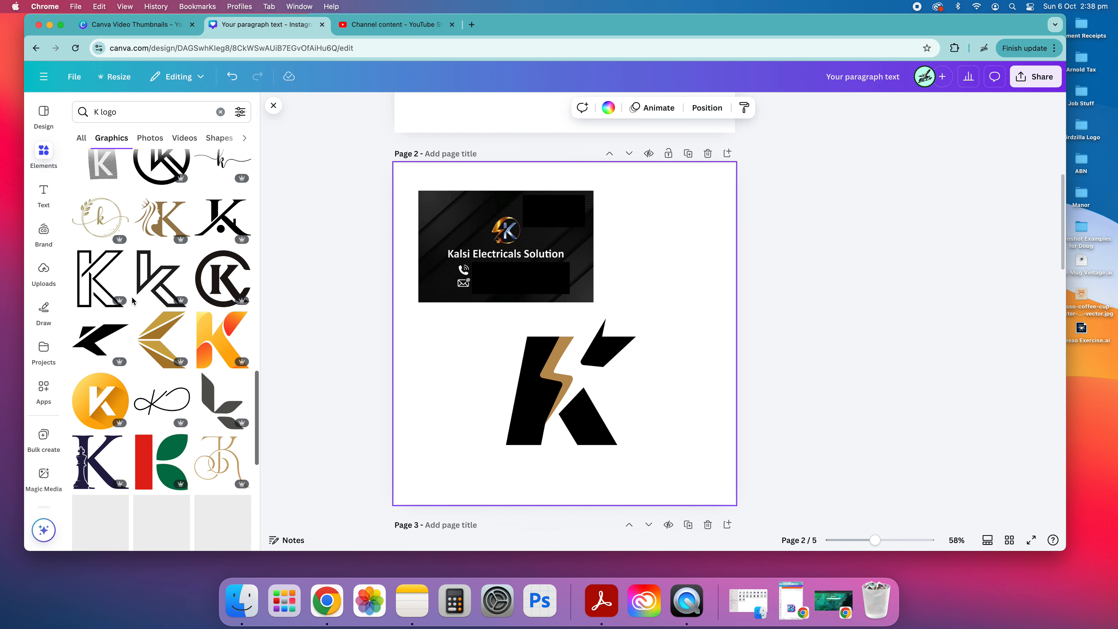
scroll(132, 298, down, 5)
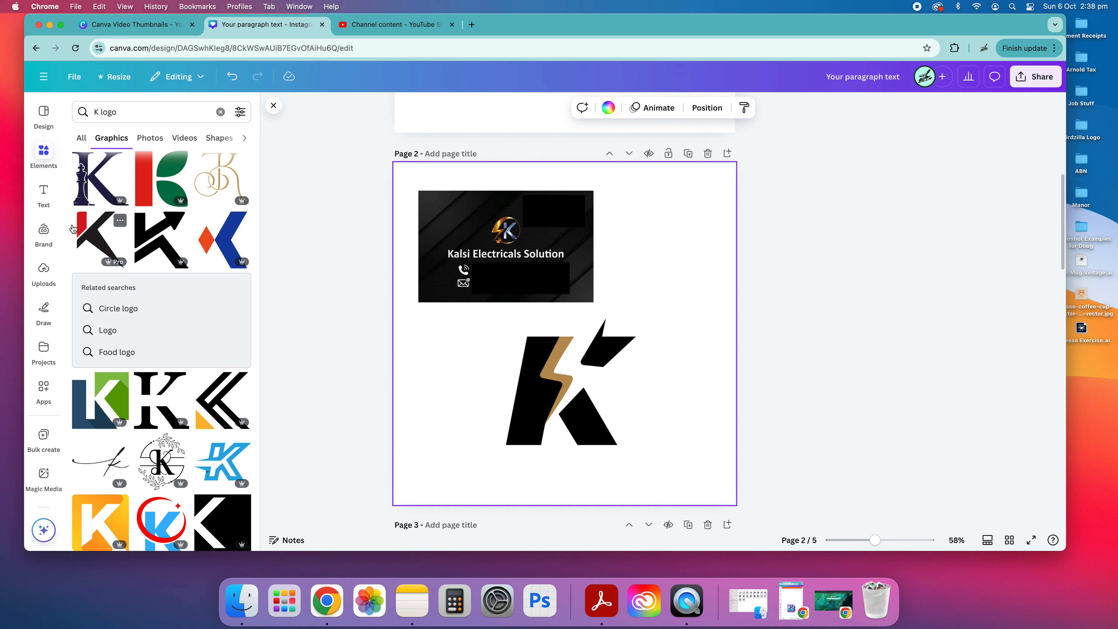
scroll(145, 287, down, 6)
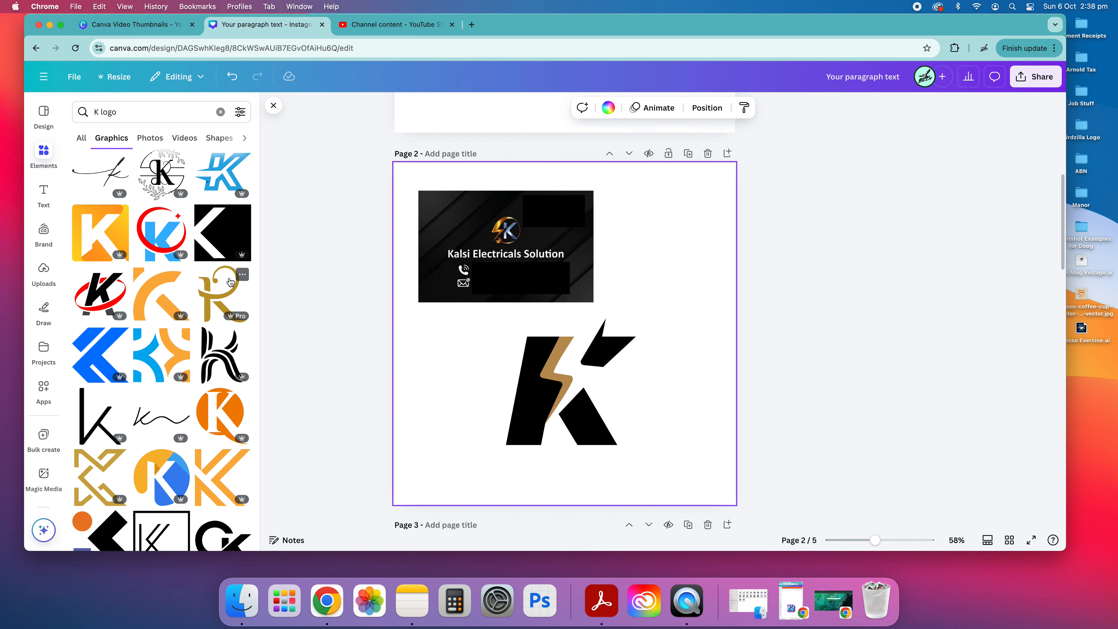
scroll(230, 282, down, 4)
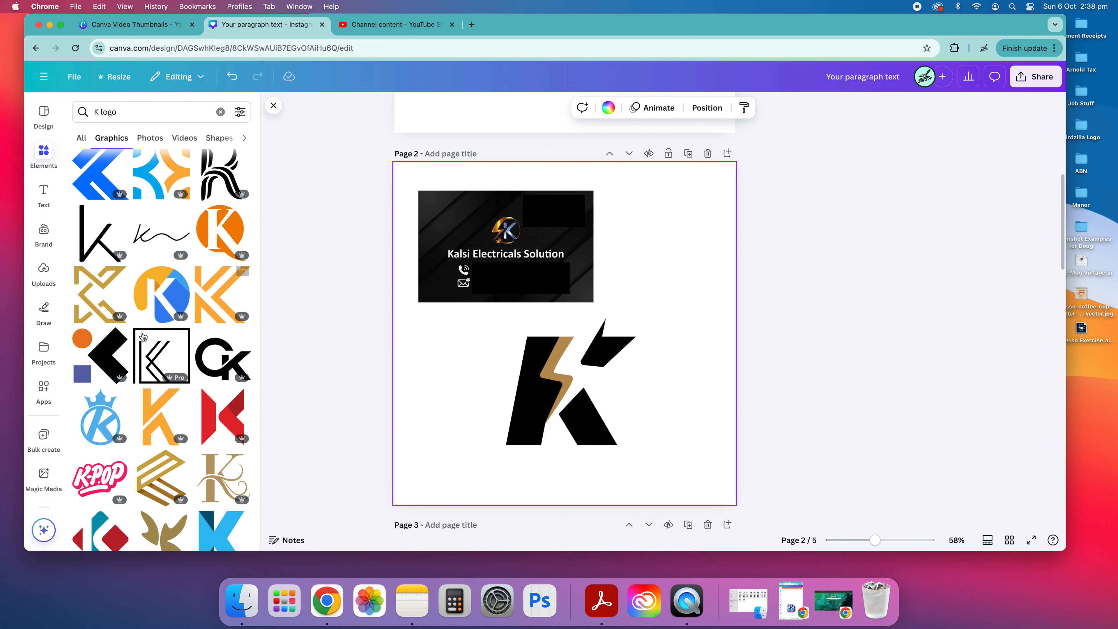
scroll(181, 322, down, 5)
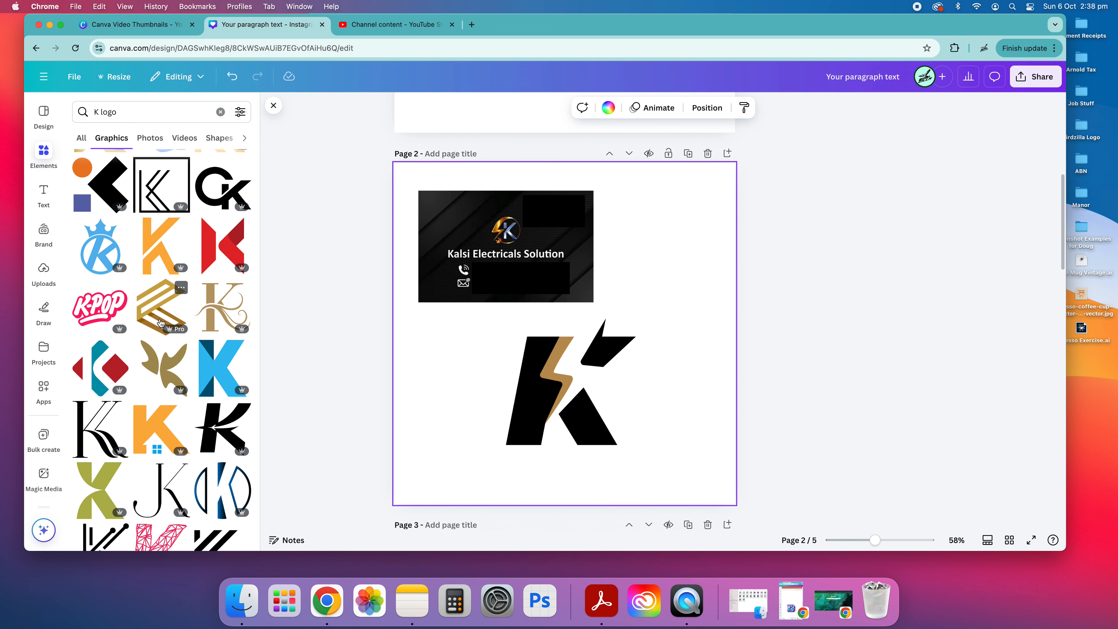
scroll(161, 322, down, 3)
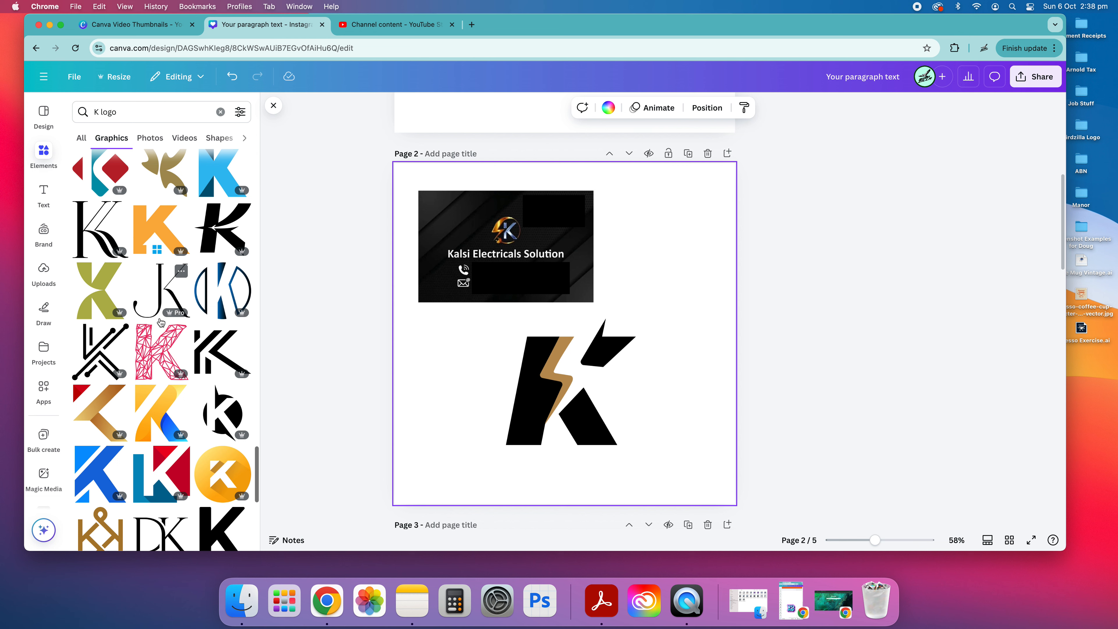
scroll(160, 322, down, 10)
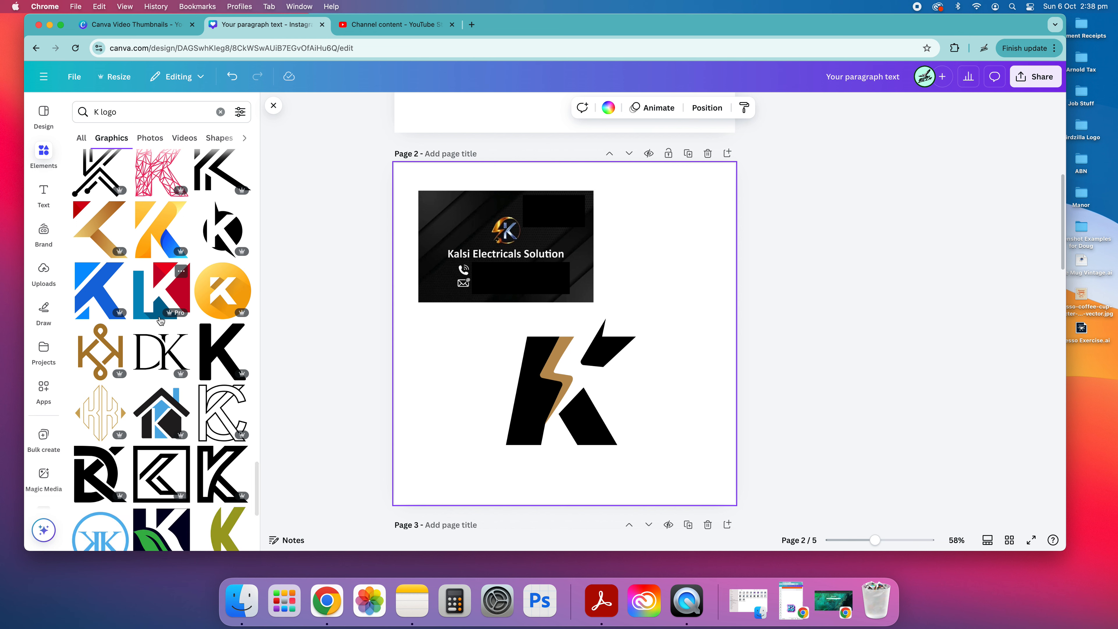
scroll(167, 318, up, 3)
scroll(178, 317, up, 3)
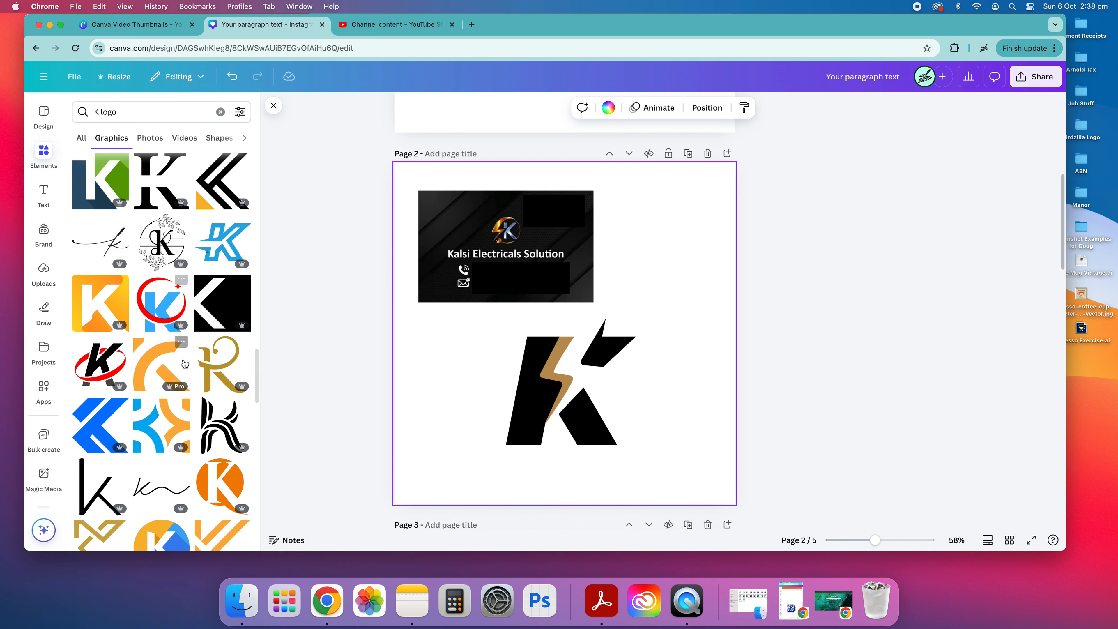
scroll(237, 353, down, 1)
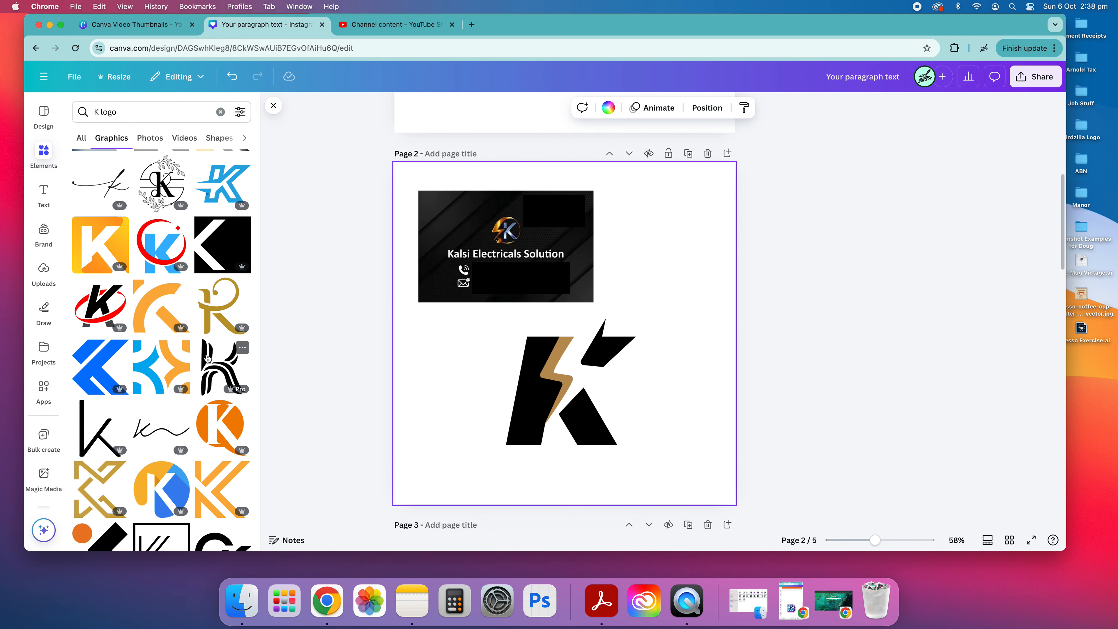
scroll(210, 335, up, 3)
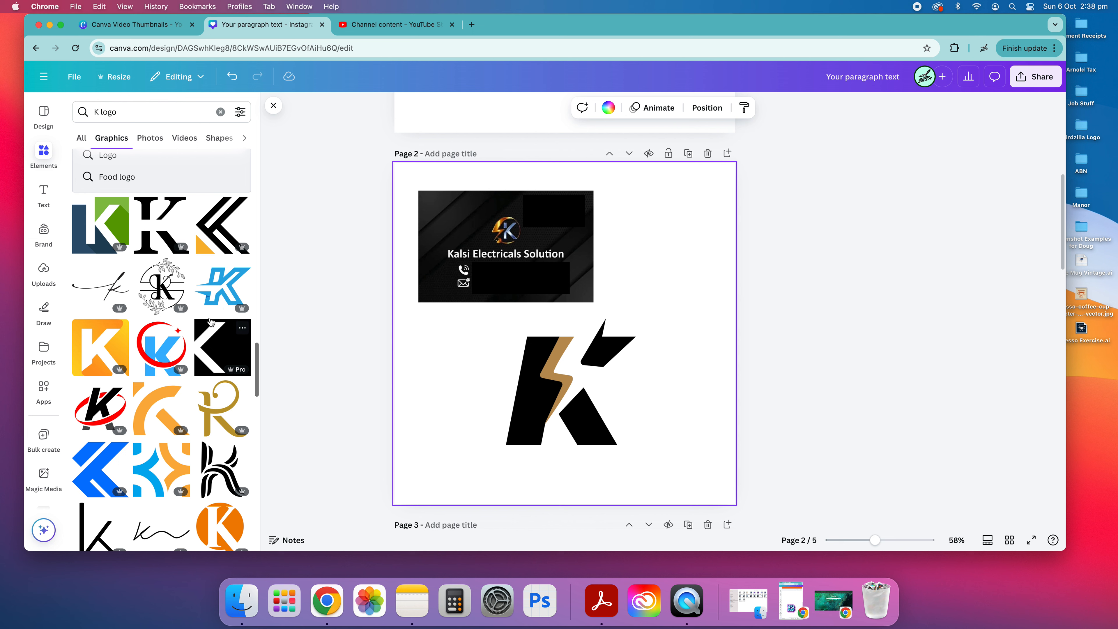
Add the blue K graphic with a red ring and star to page 2, shrink it and place it beside the lightning-bolt K.
click(161, 347)
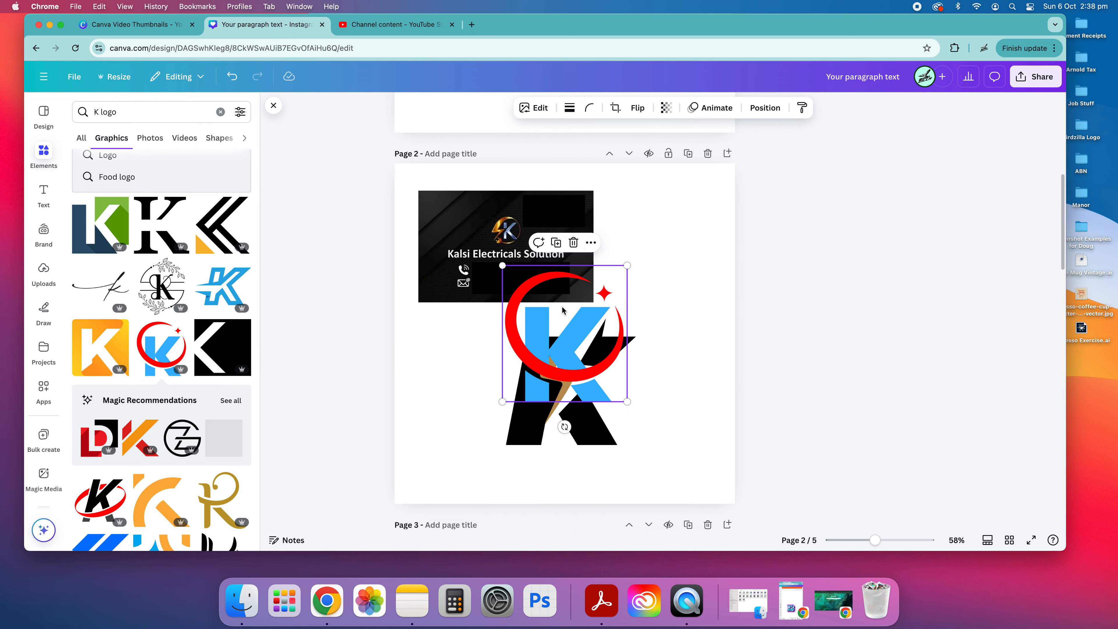
drag(563, 310, 489, 354)
drag(552, 309, 479, 363)
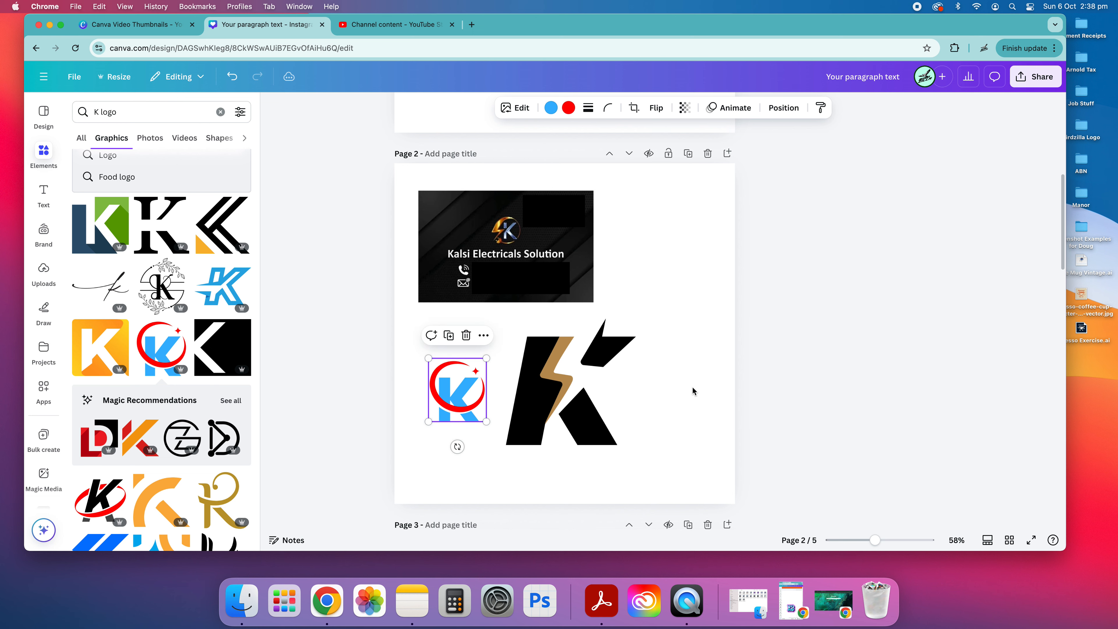
click(692, 391)
click(436, 406)
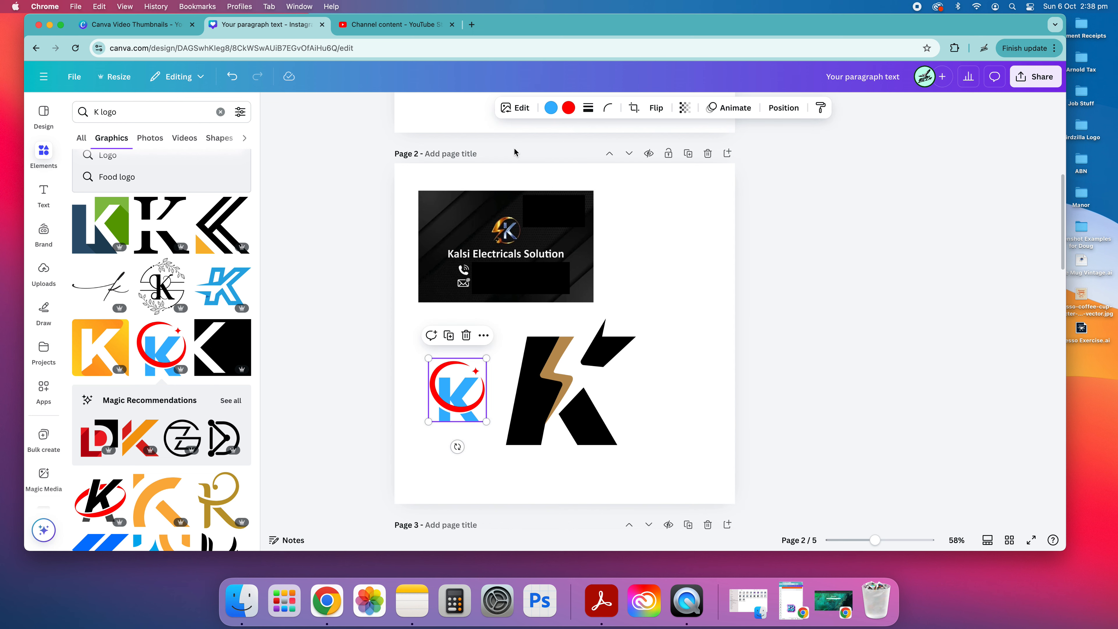
Recolour the small ringed K graphic, giving the letter a lighter document blue and the ring and star light orange.
click(552, 108)
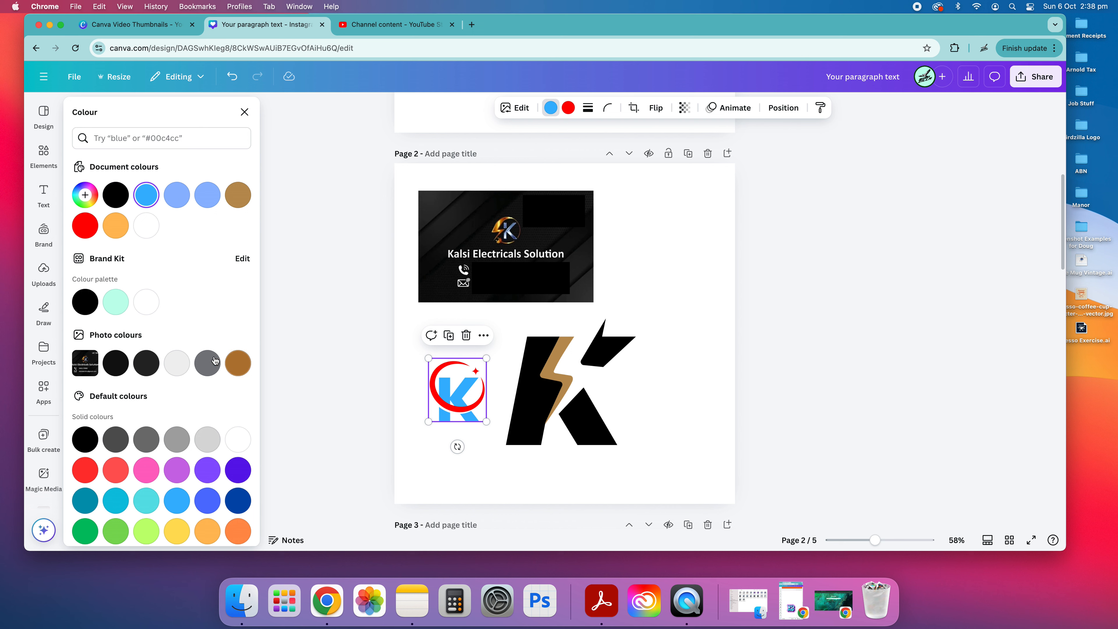
click(216, 200)
click(569, 108)
click(117, 226)
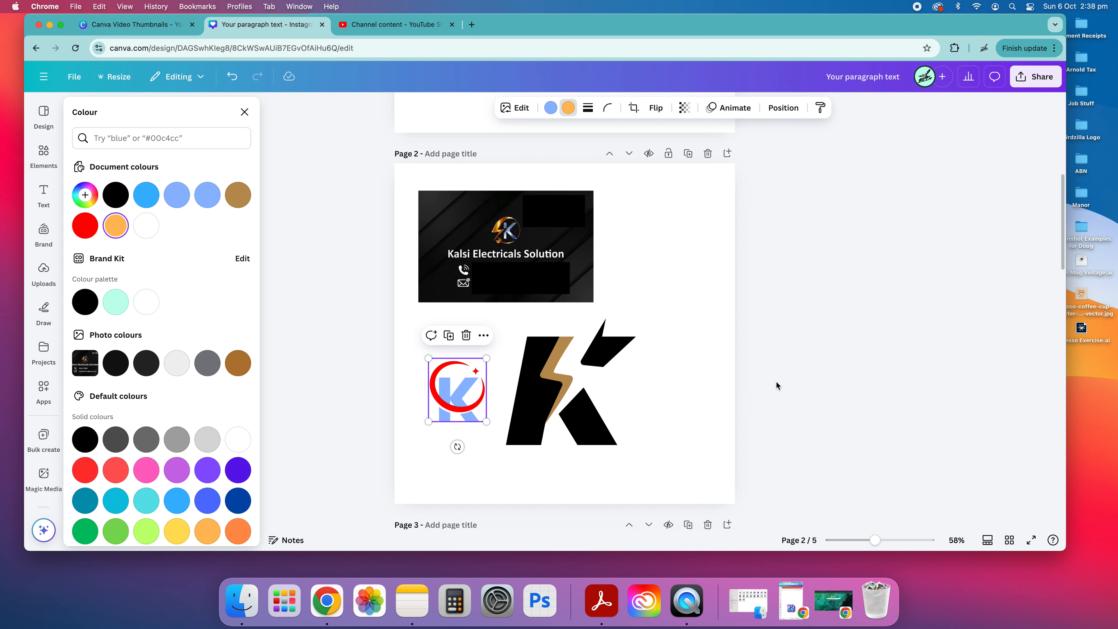
click(729, 355)
click(757, 357)
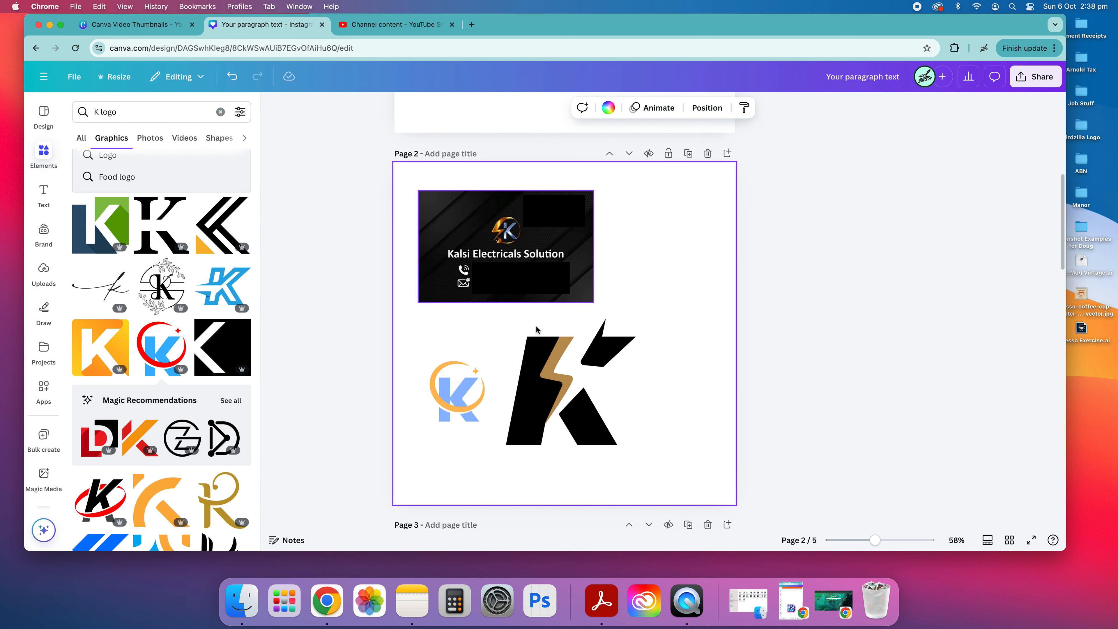
Review the document and photo colours available for the blue letter of the small ringed K graphic.
click(439, 409)
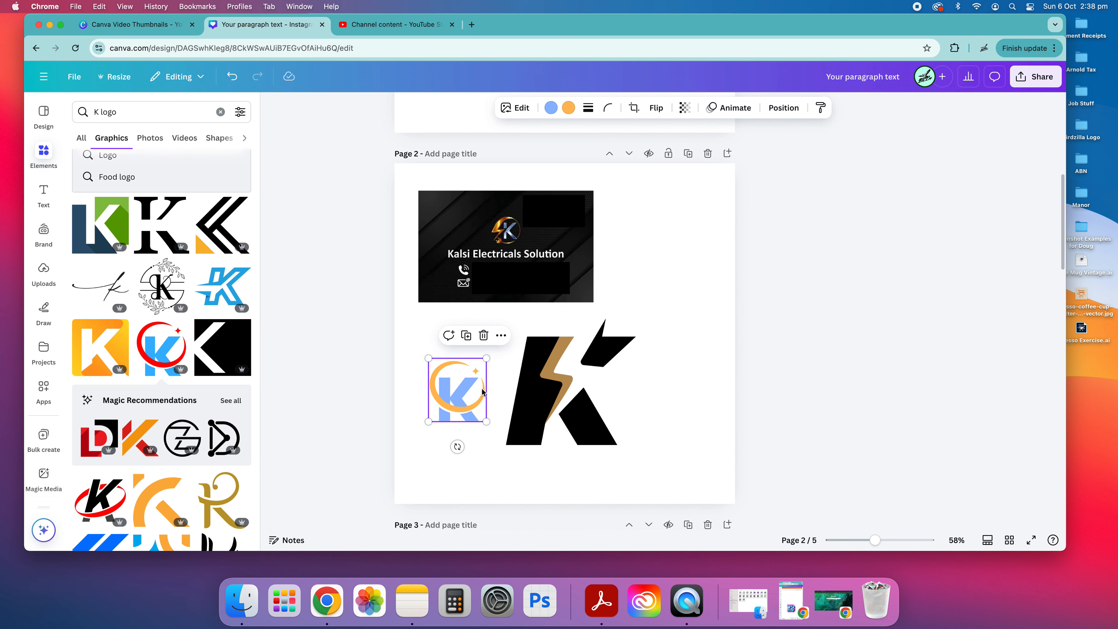
click(550, 108)
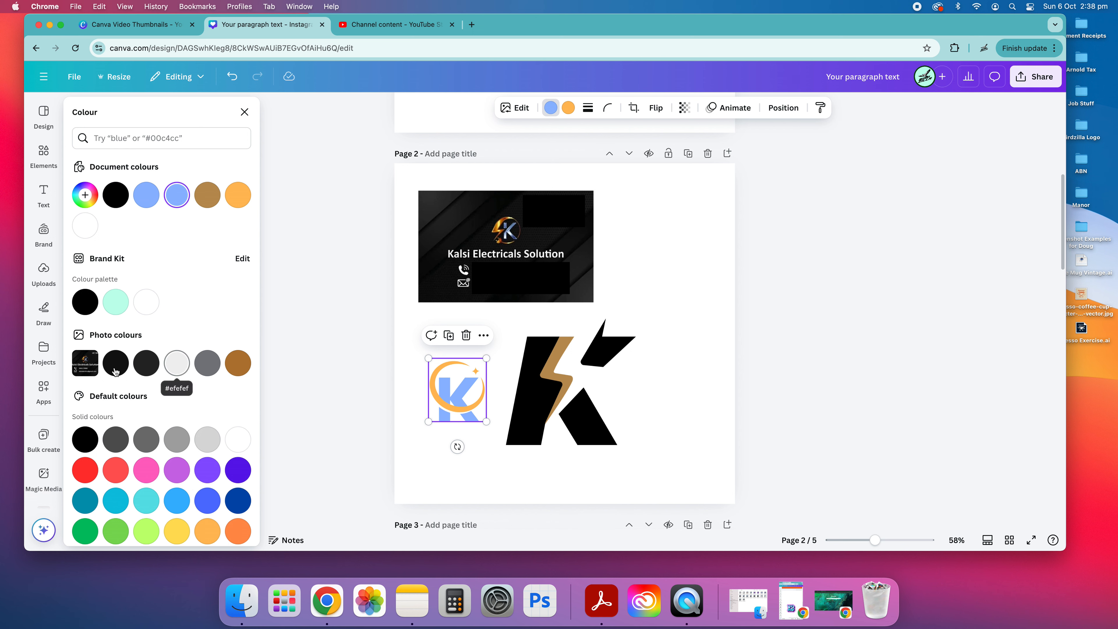
click(314, 302)
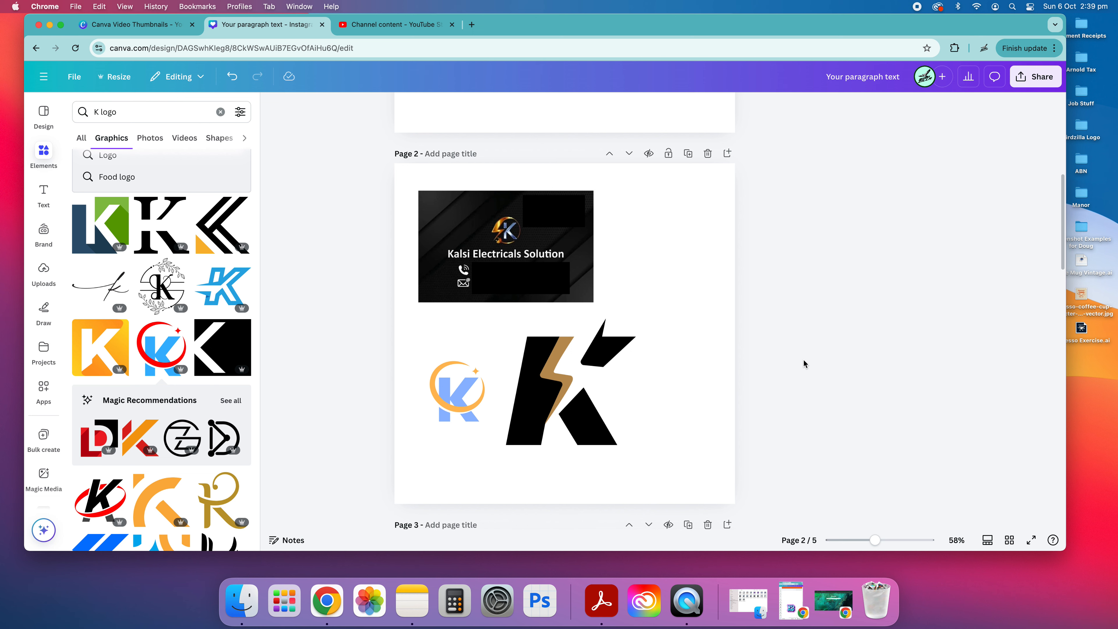
scroll(748, 360, up, 5)
scroll(727, 362, down, 5)
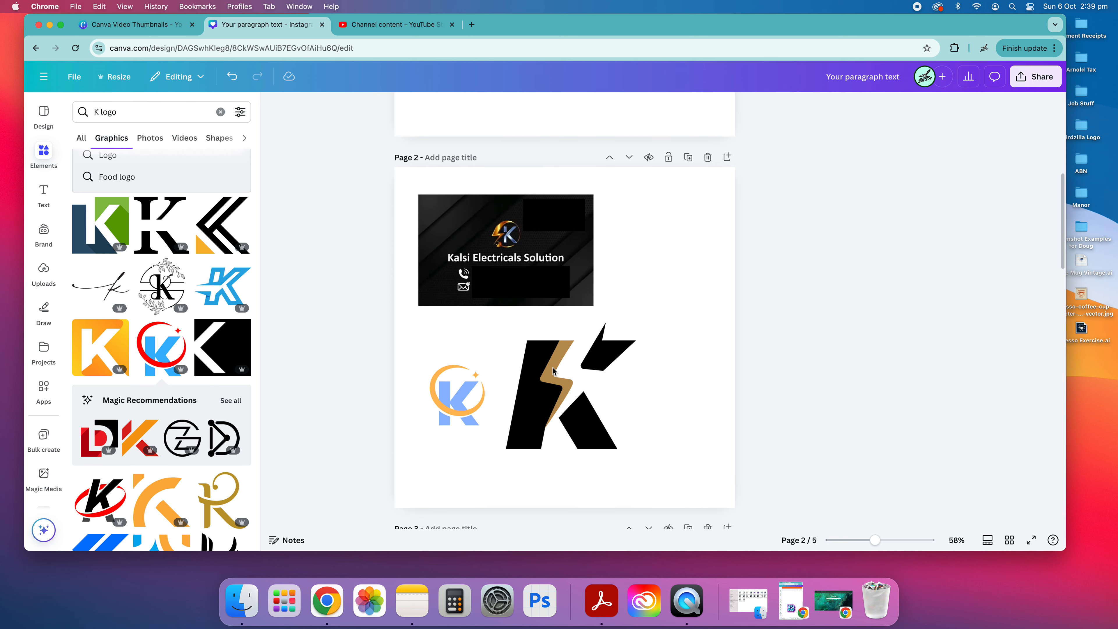
Nudge the lightning-bolt K slightly upward and delete the recoloured ringed K graphic beside it.
click(568, 358)
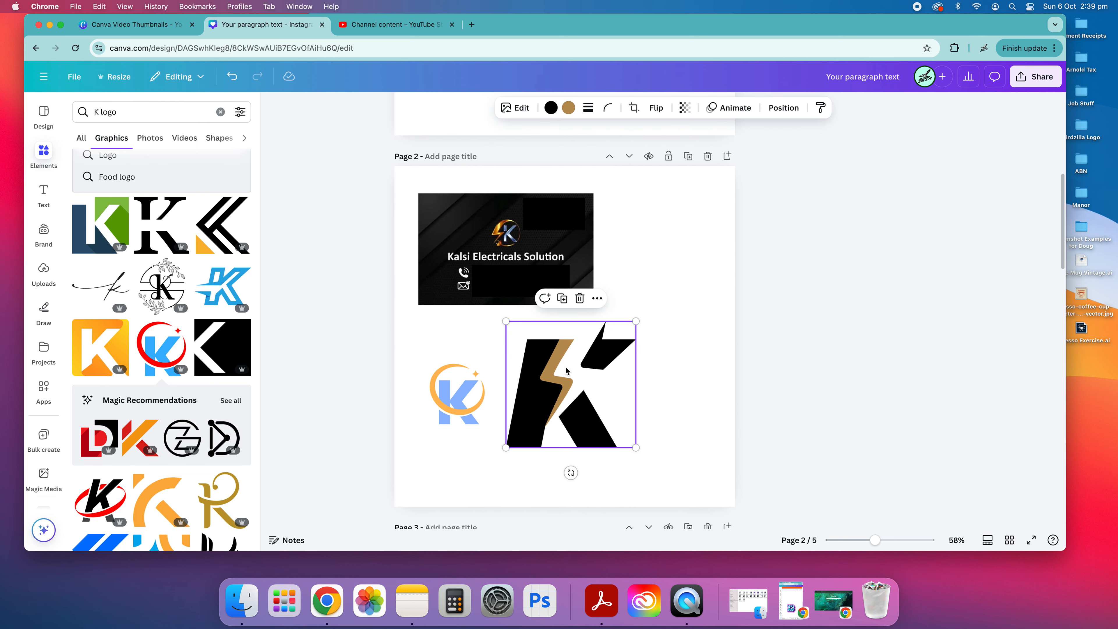
mouse_move(566, 370)
mouse_down()
mouse_move(537, 375)
mouse_move(566, 365)
mouse_up()
click(494, 382)
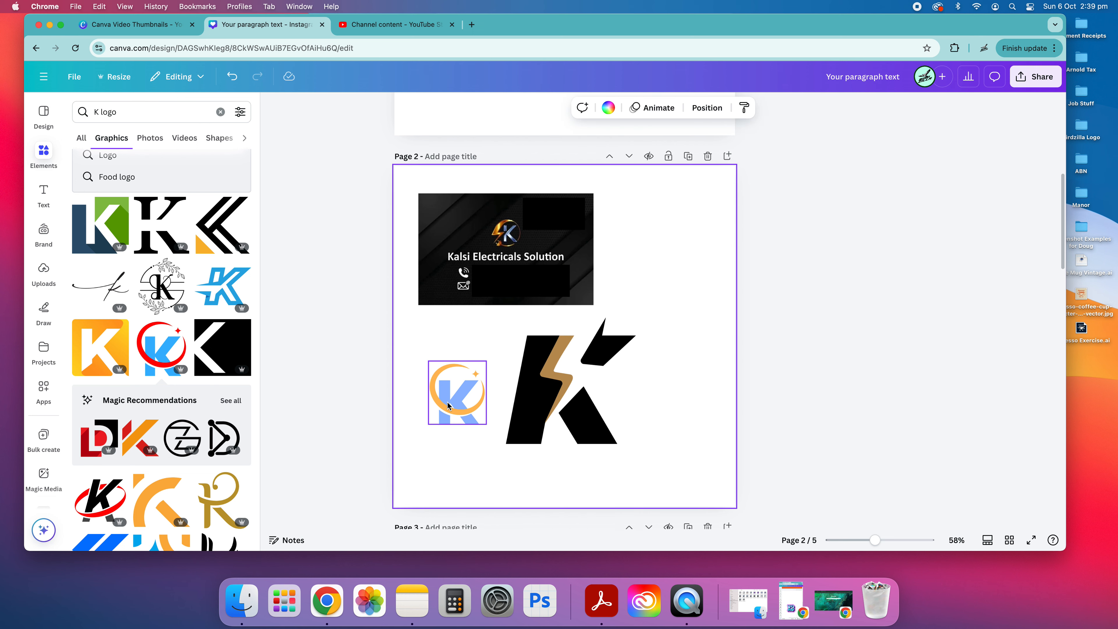
click(464, 398)
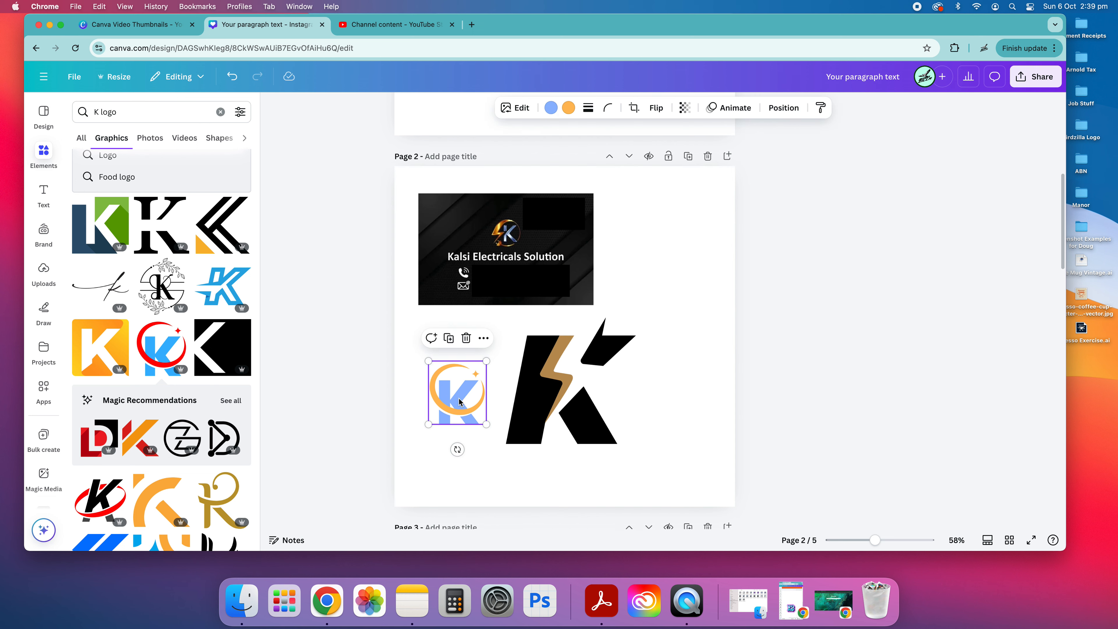
key(BackSpace)
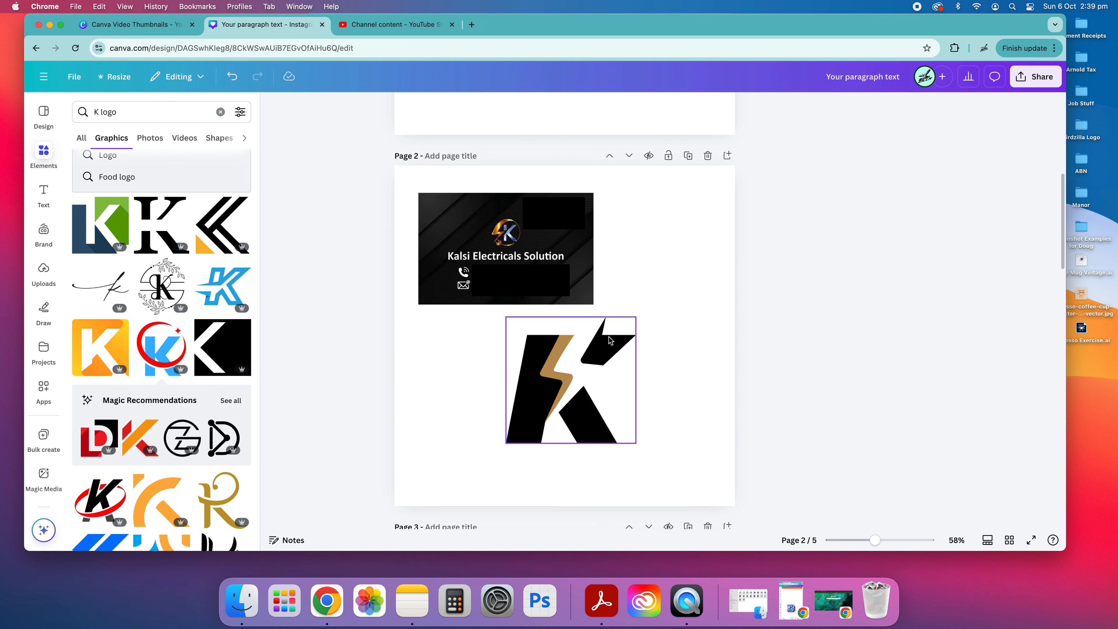
Centre the business card horizontally on page 2, and shrink the lightning-bolt K and centre it below the card.
scroll(556, 309, up, 1)
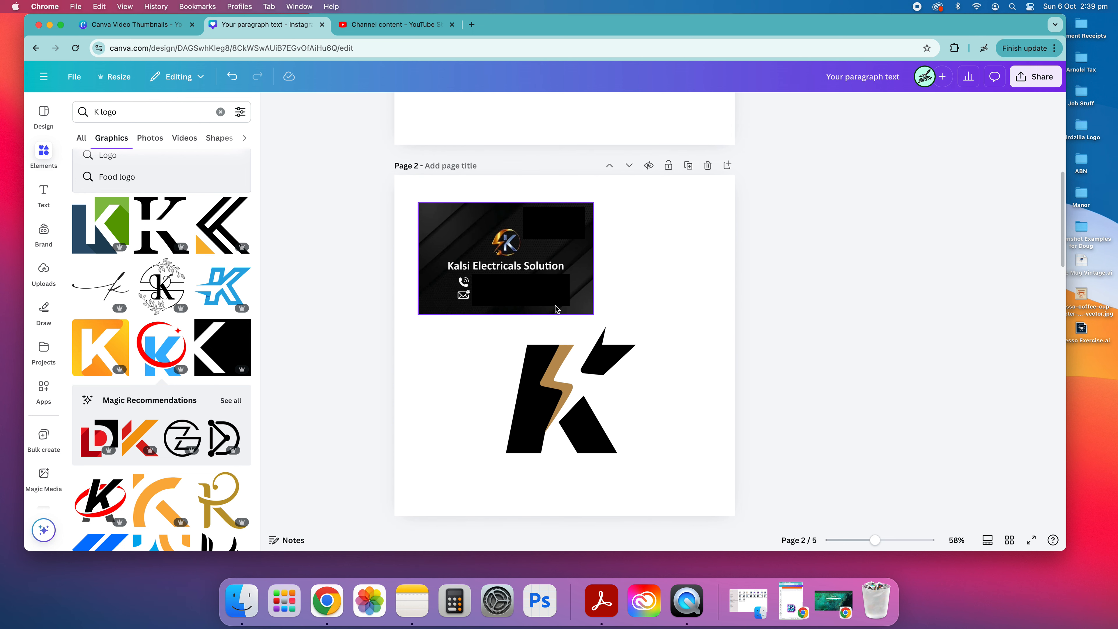
scroll(555, 305, up, 3)
drag(566, 400, 504, 396)
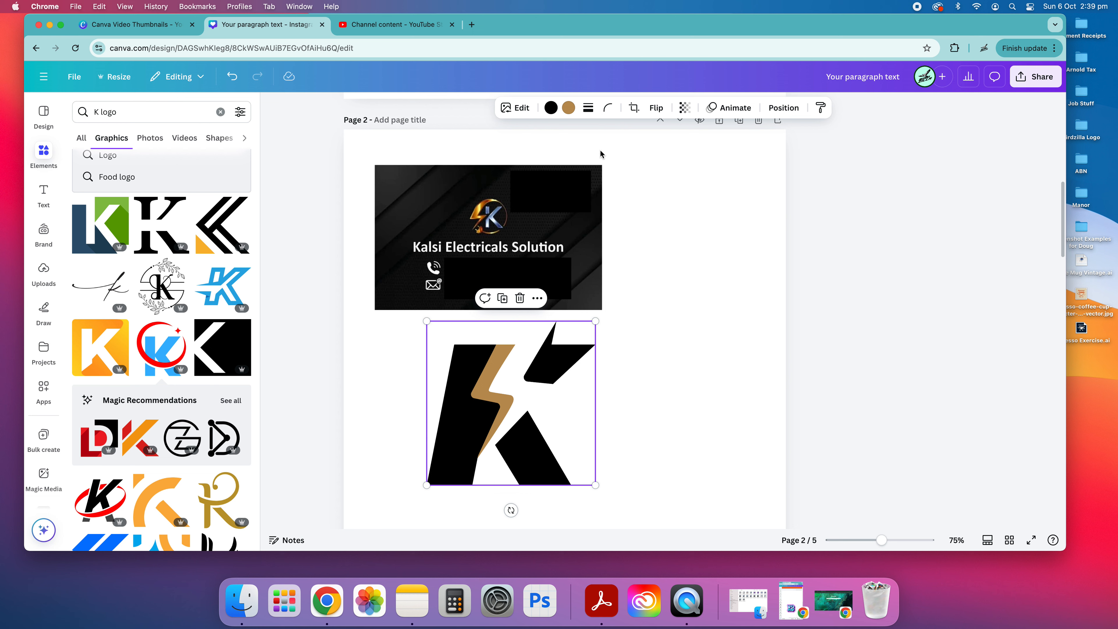
drag(509, 223, 573, 224)
drag(511, 375, 558, 377)
drag(643, 325, 574, 395)
click(677, 396)
click(524, 421)
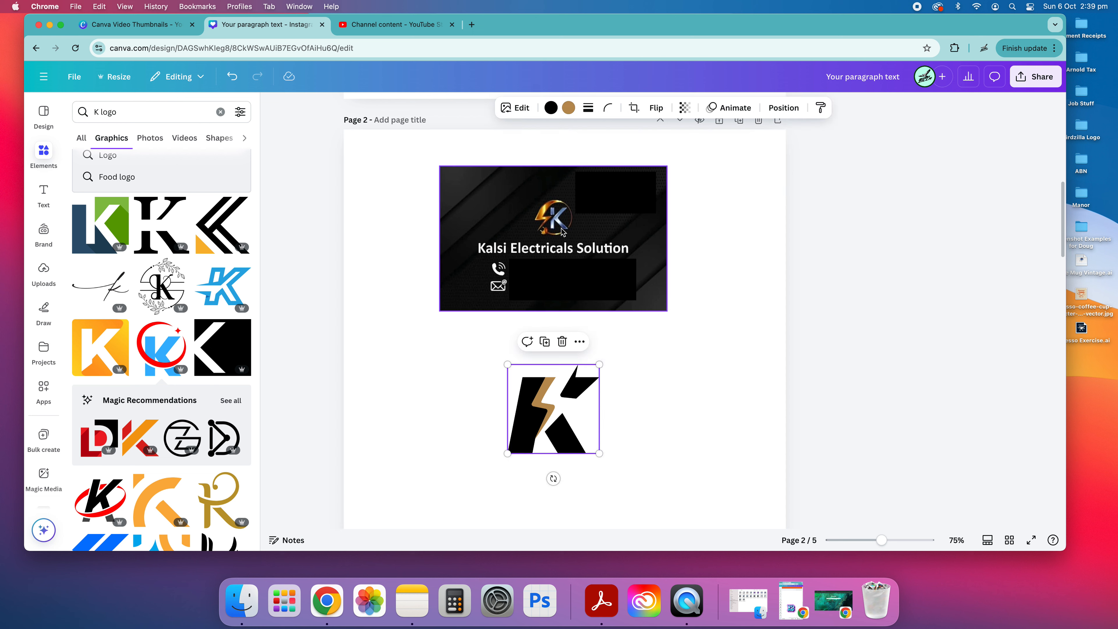
Browse the text style presets in the Text Maker app for a style suited to the logo.
scroll(41, 462, down, 4)
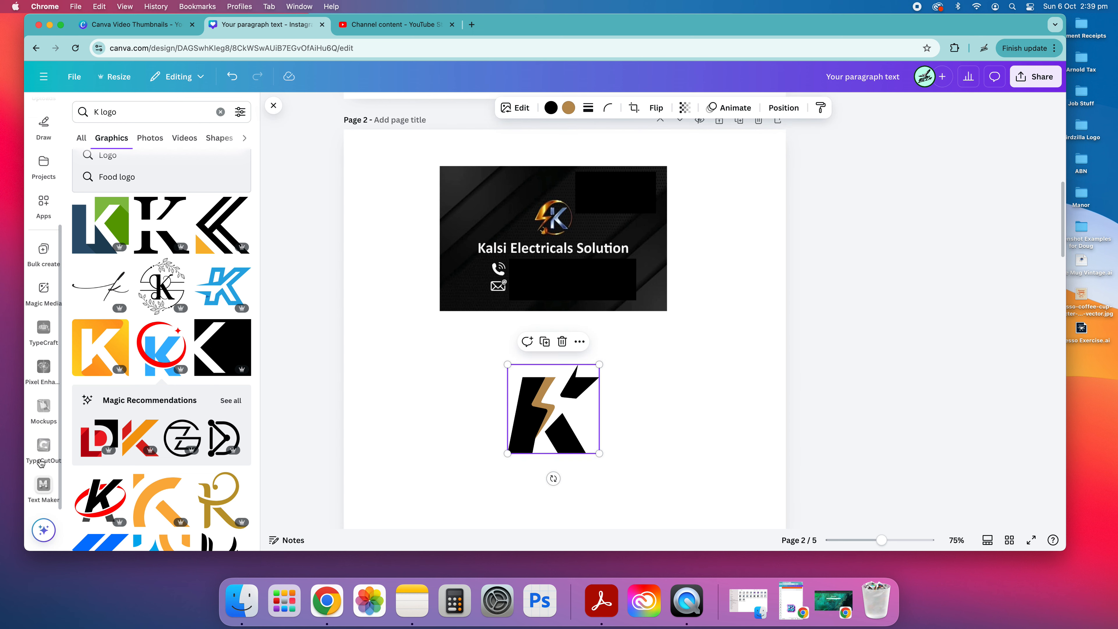
click(38, 494)
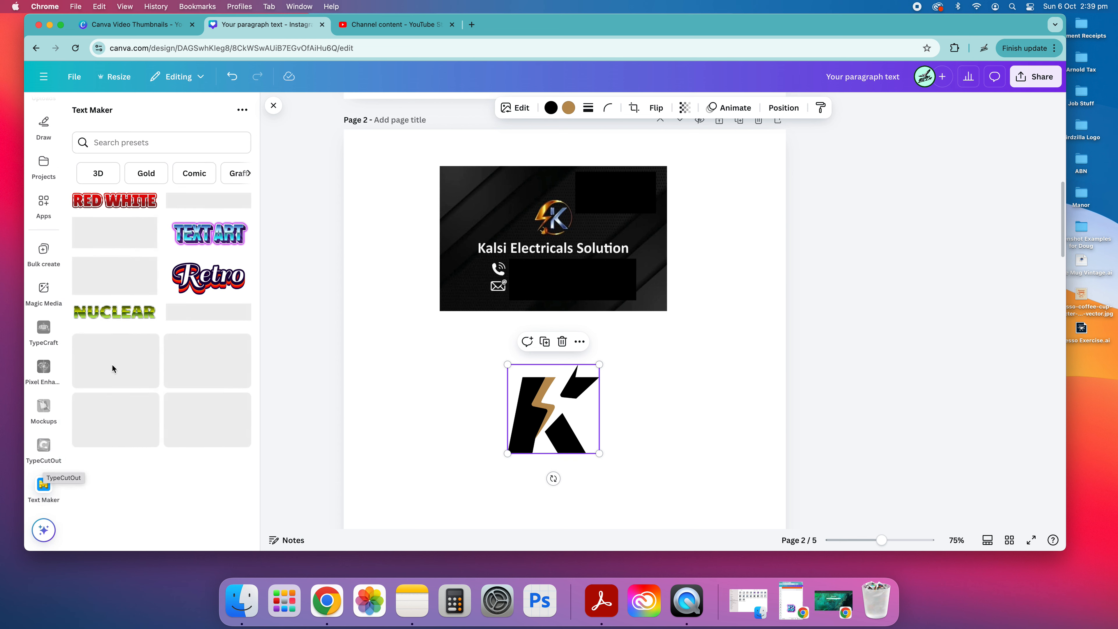
scroll(163, 370, down, 5)
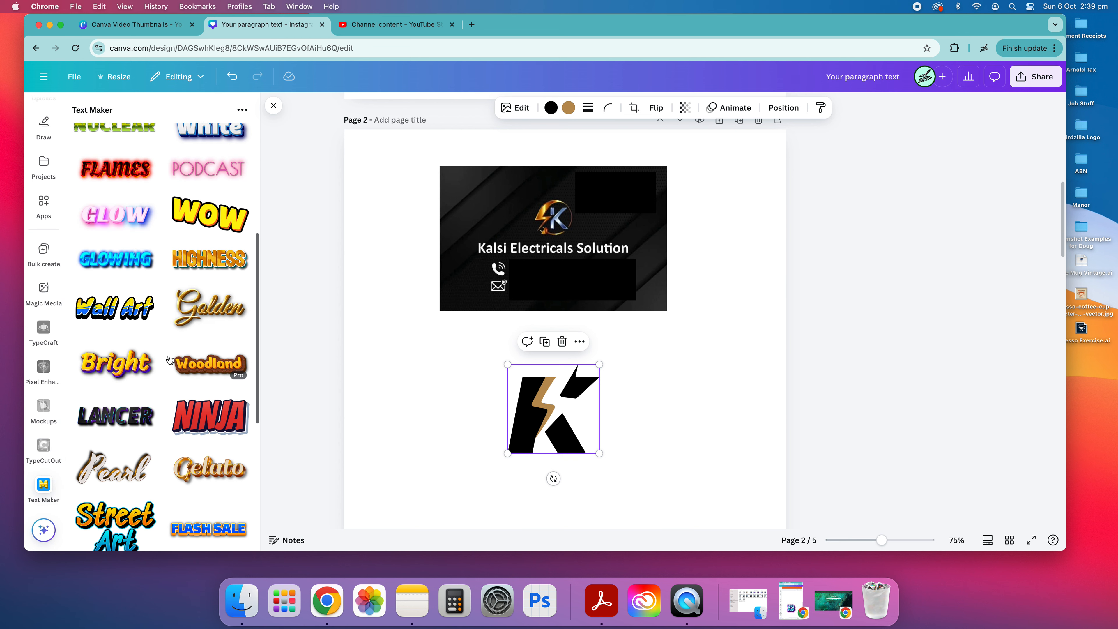
scroll(142, 414, down, 5)
scroll(138, 417, down, 3)
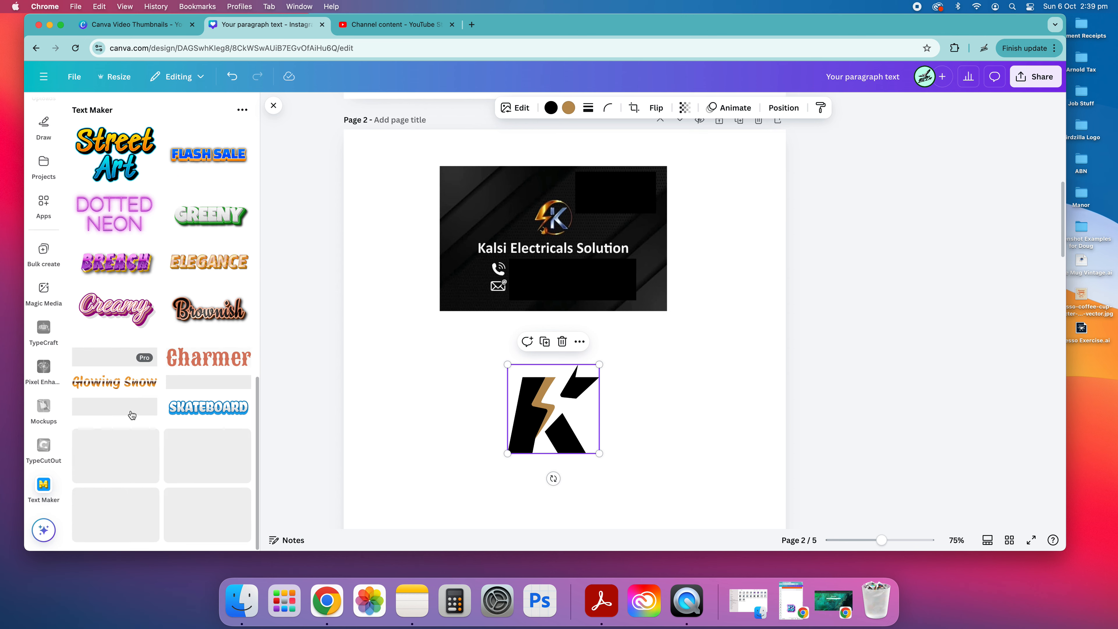
scroll(137, 420, down, 5)
scroll(174, 381, up, 15)
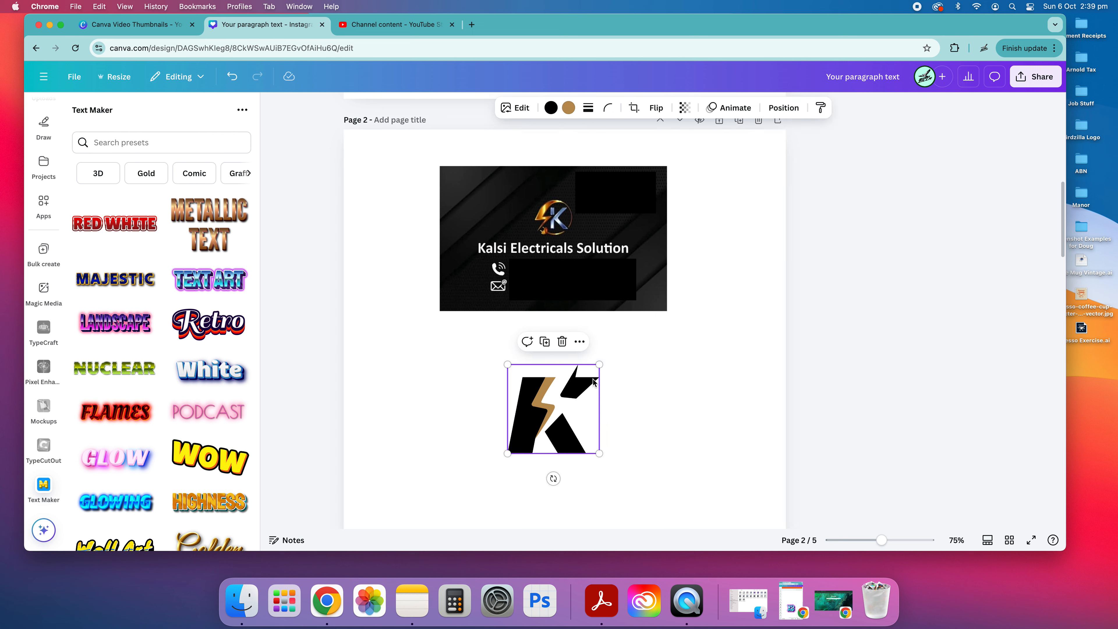
Recolour the black letter of the lightning-bolt K on page 2 with the light blue document colour #91b9ff.
click(635, 393)
click(638, 365)
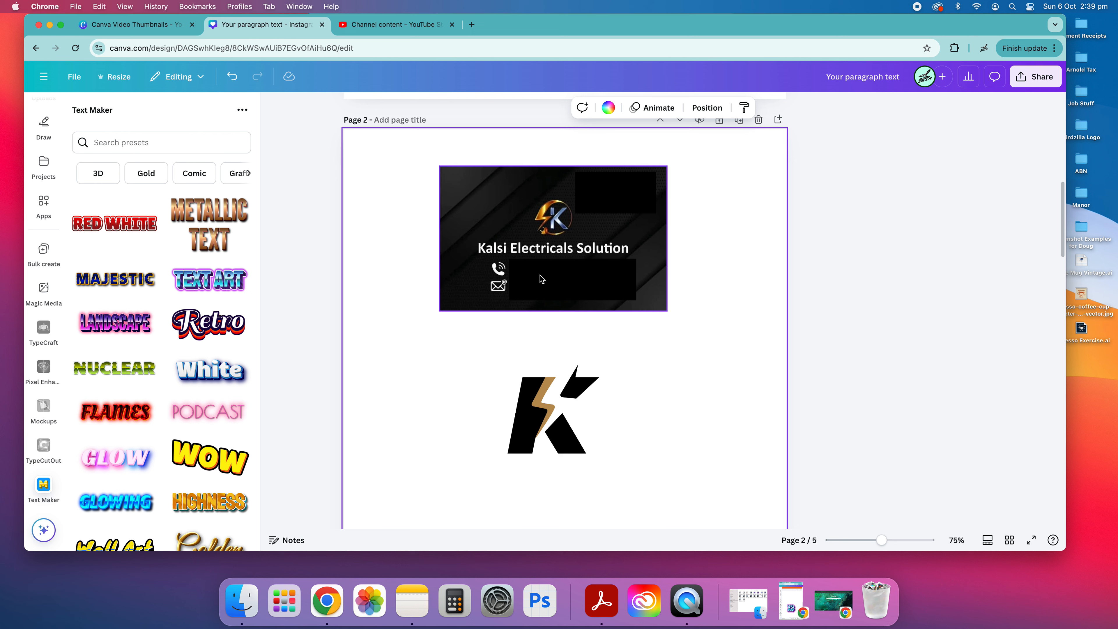
click(530, 424)
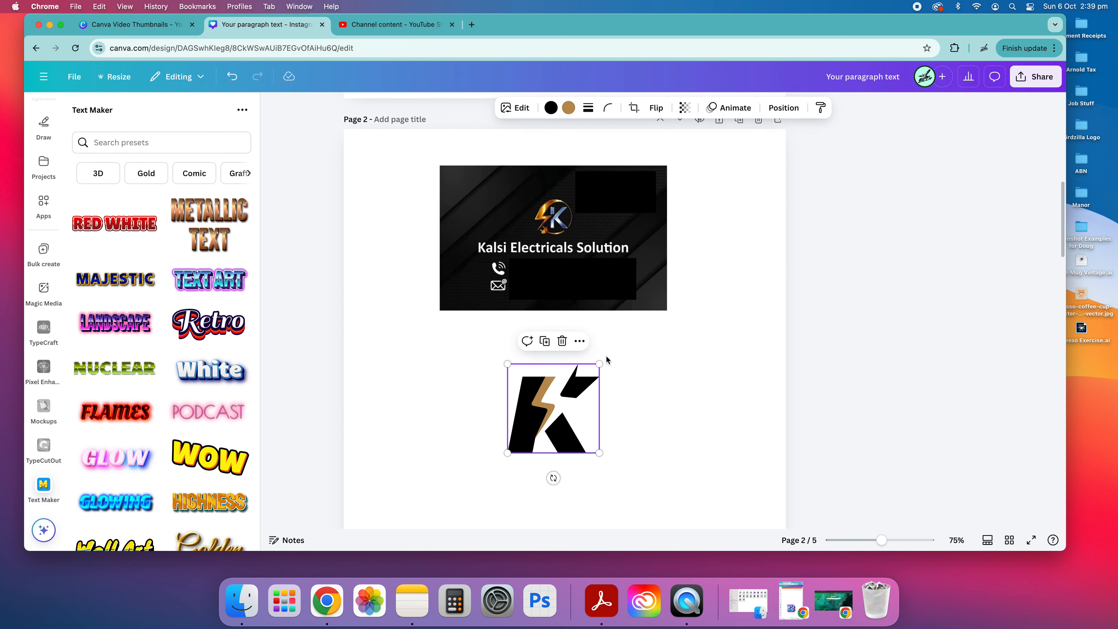
scroll(607, 360, down, 1)
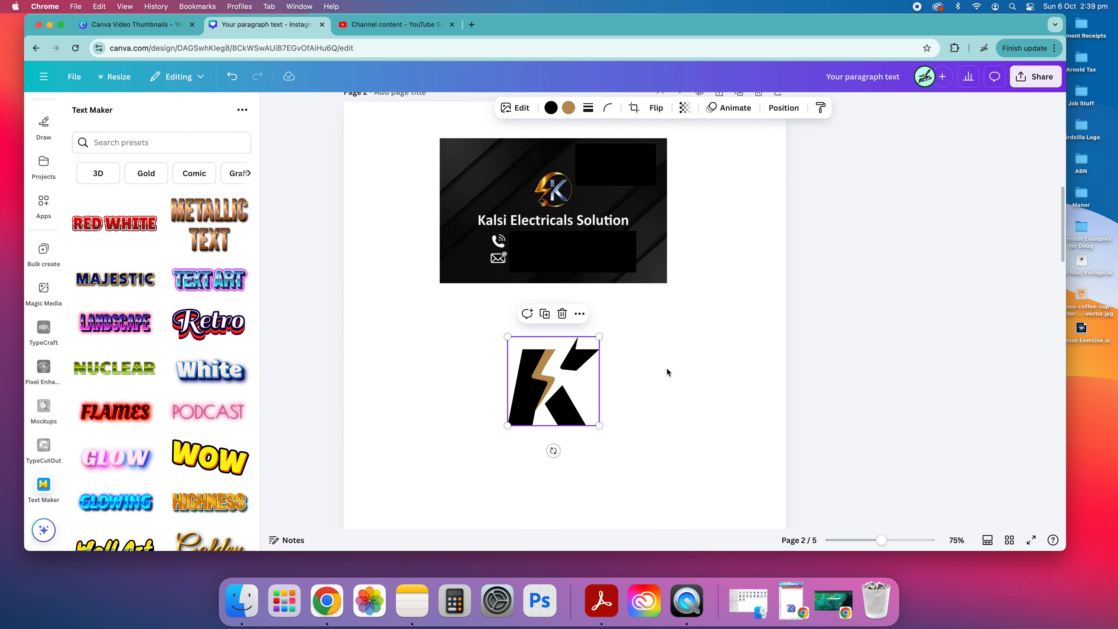
click(638, 363)
click(574, 409)
click(550, 108)
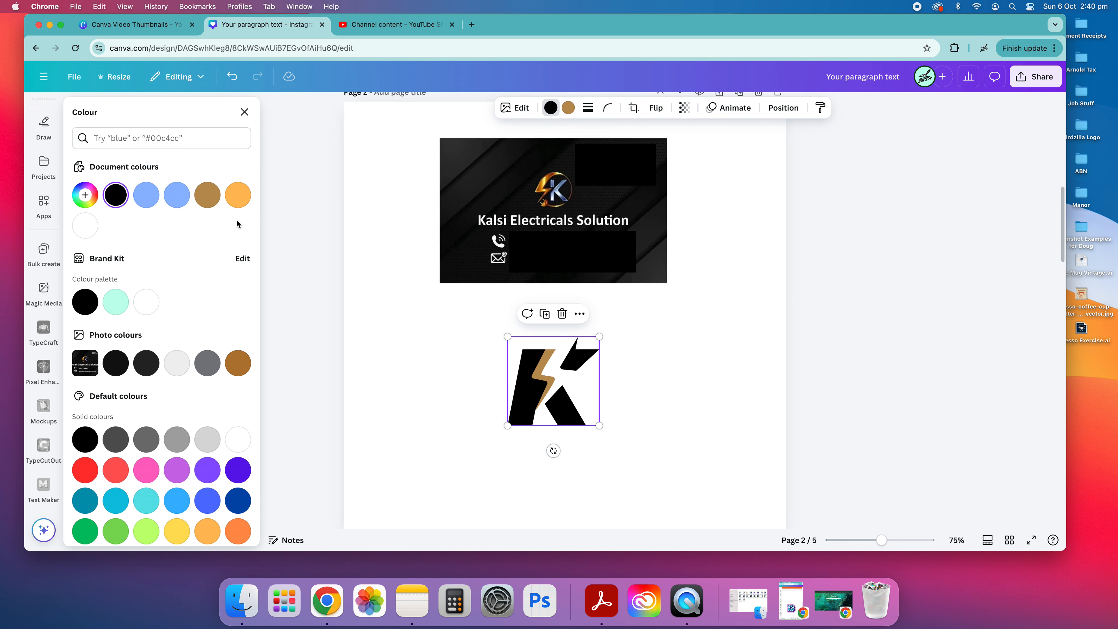
click(175, 200)
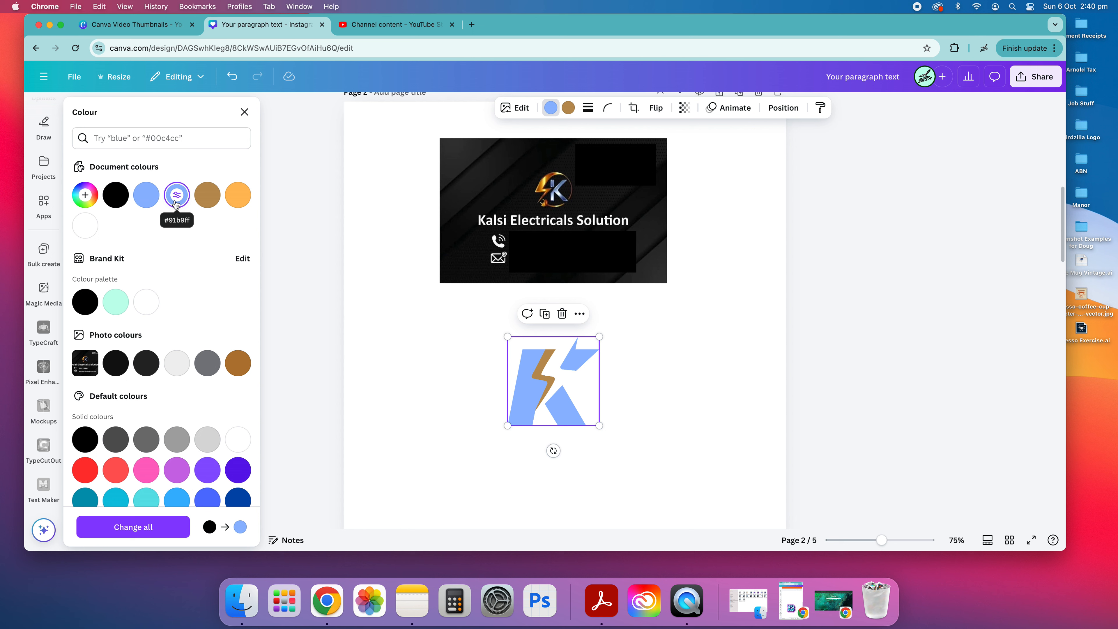
click(491, 452)
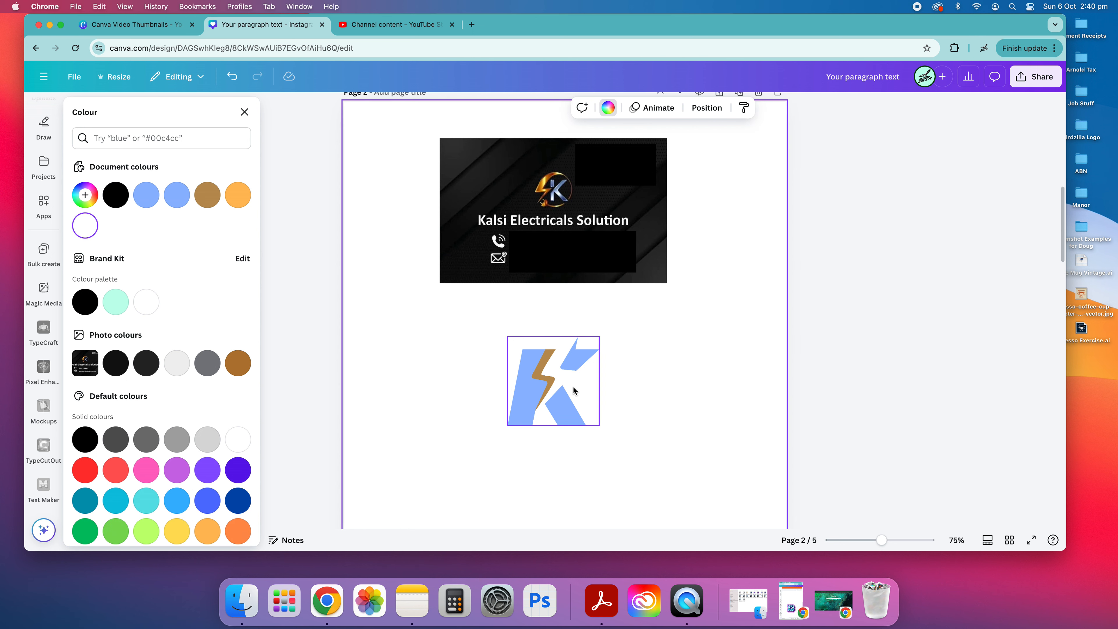
Recolour the K's lightning bolt from the light orange document colour, adjusted to a more saturated orange.
click(548, 370)
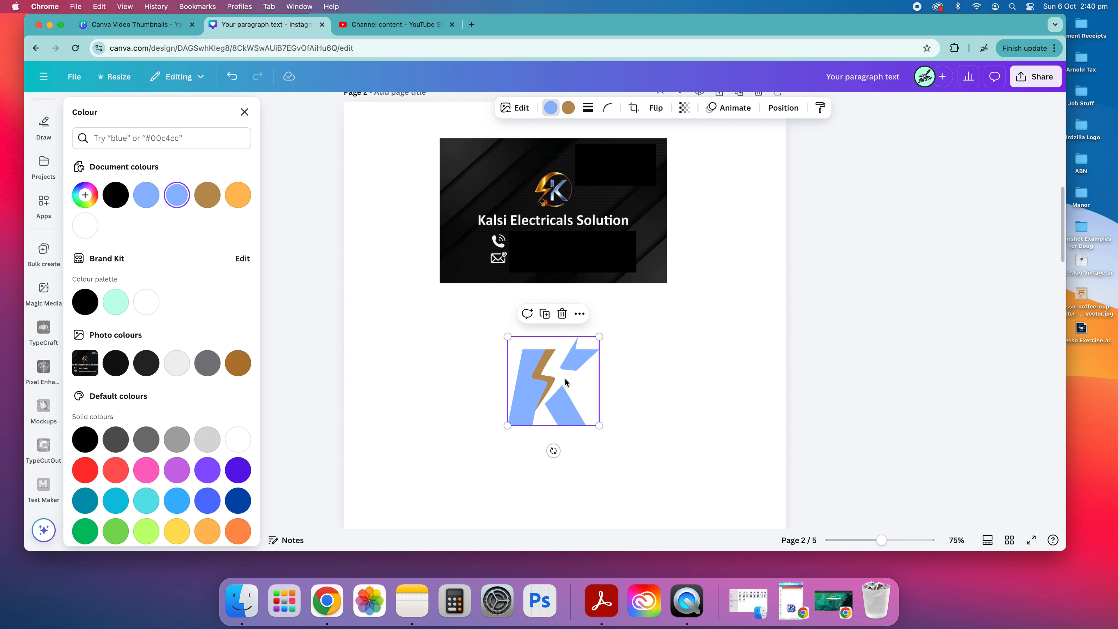
click(569, 109)
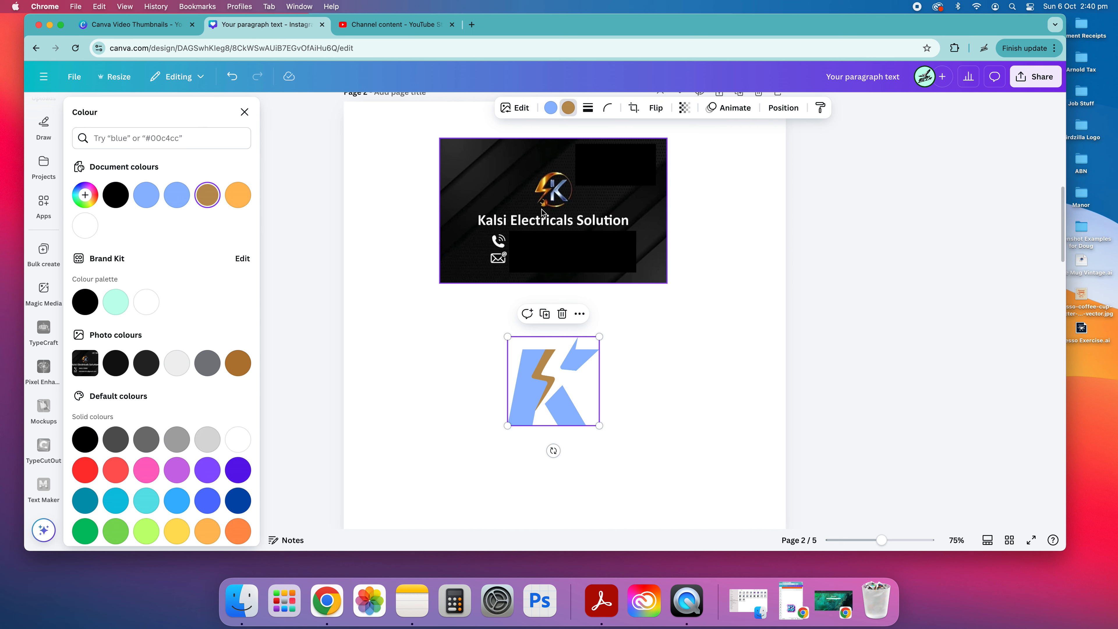
click(238, 195)
click(235, 199)
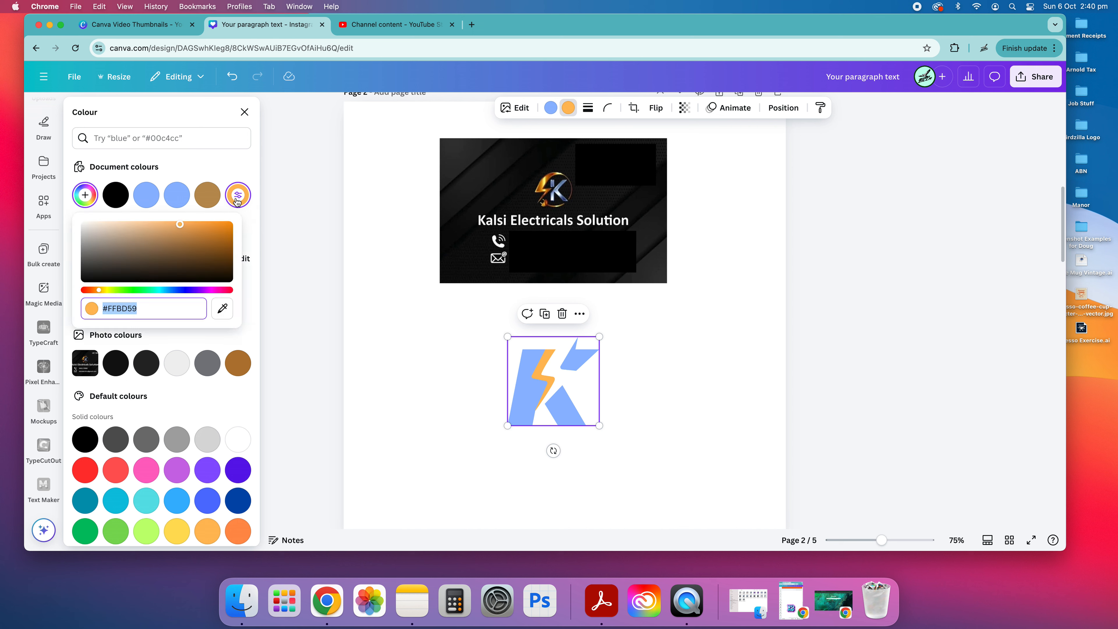
drag(179, 224, 198, 224)
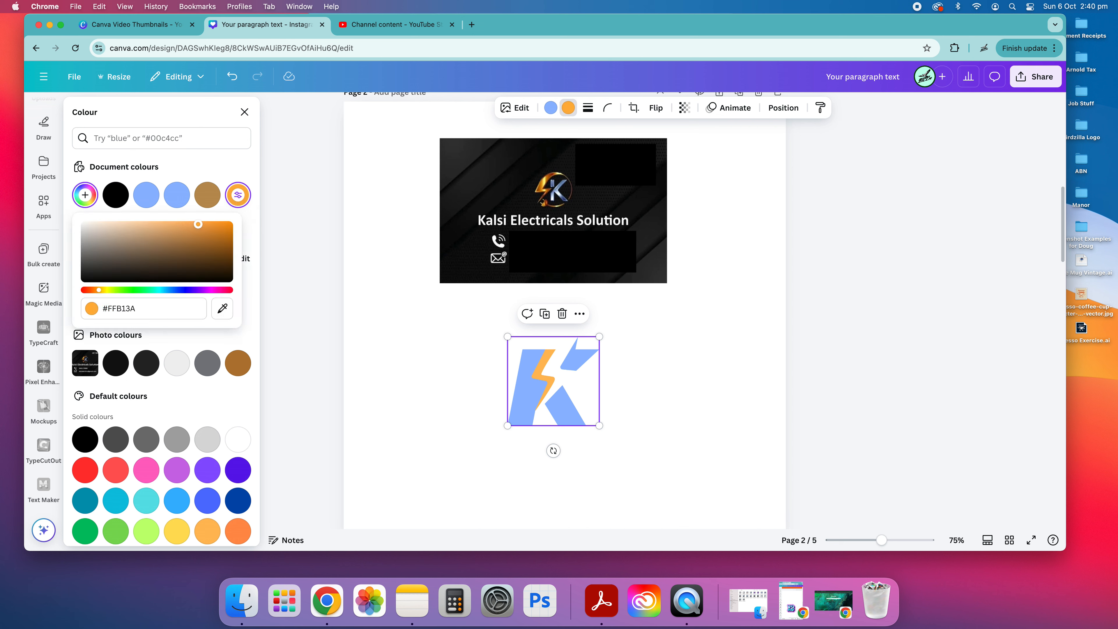
click(202, 225)
drag(99, 290, 99, 291)
click(422, 382)
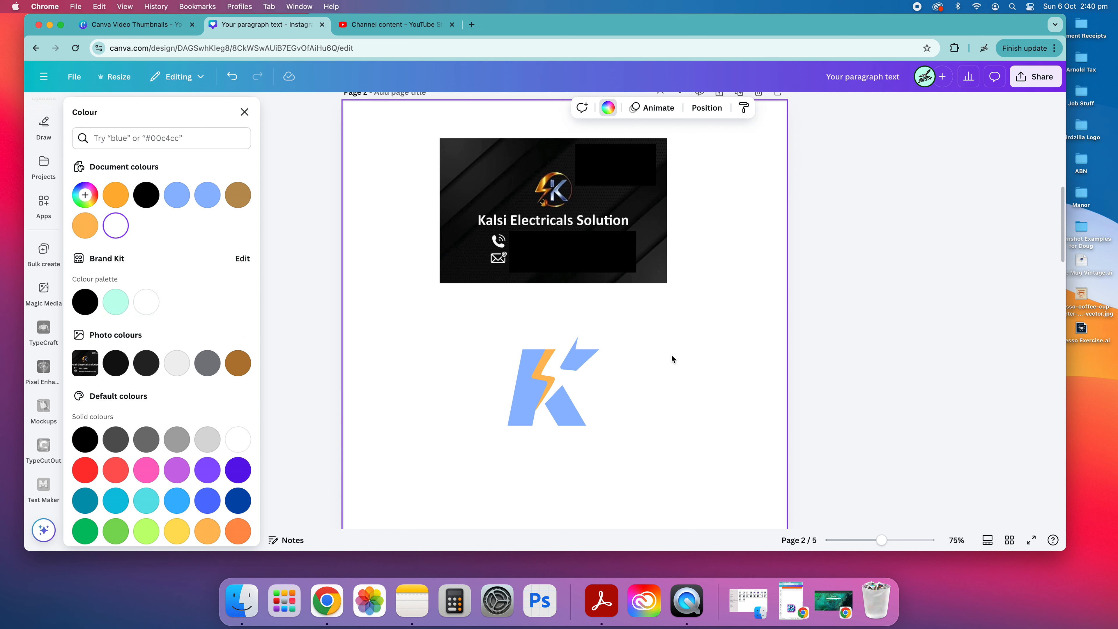
Shift the lightning-bolt K slightly to the right and shrink it to a little over half its size below the business card.
click(570, 395)
drag(579, 383, 585, 383)
click(574, 301)
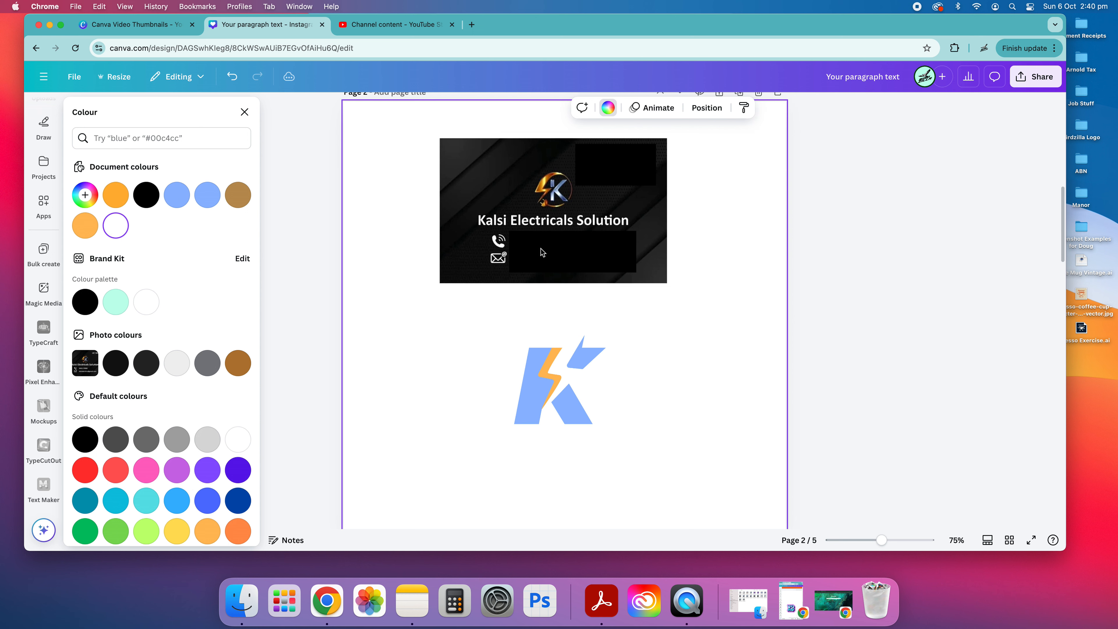
scroll(568, 344, down, 3)
scroll(590, 282, up, 4)
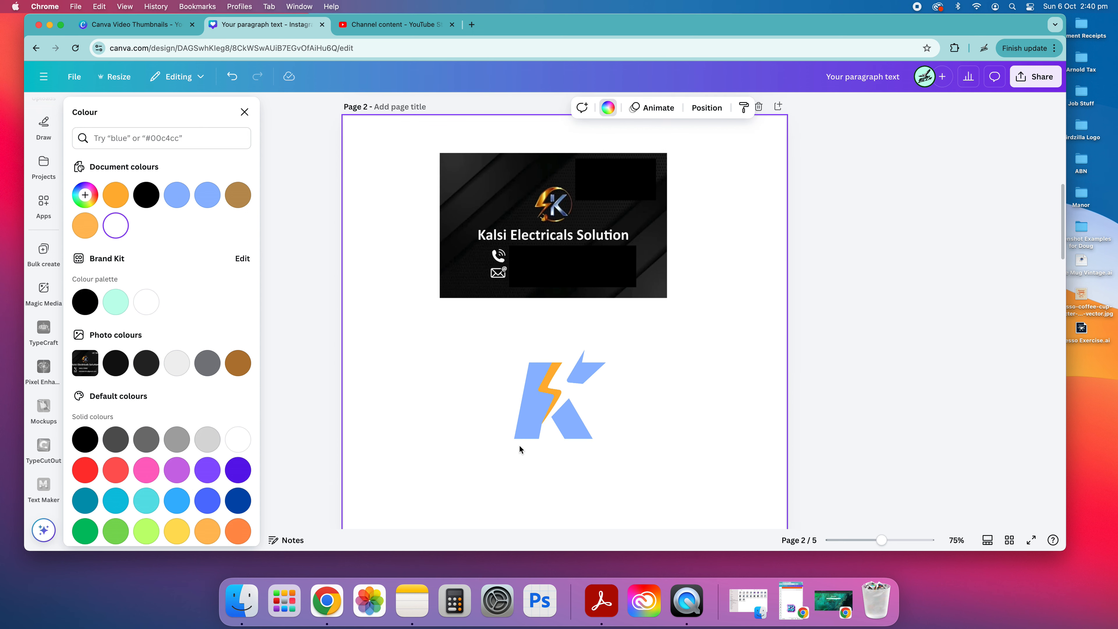
click(571, 419)
drag(606, 349, 535, 385)
click(668, 292)
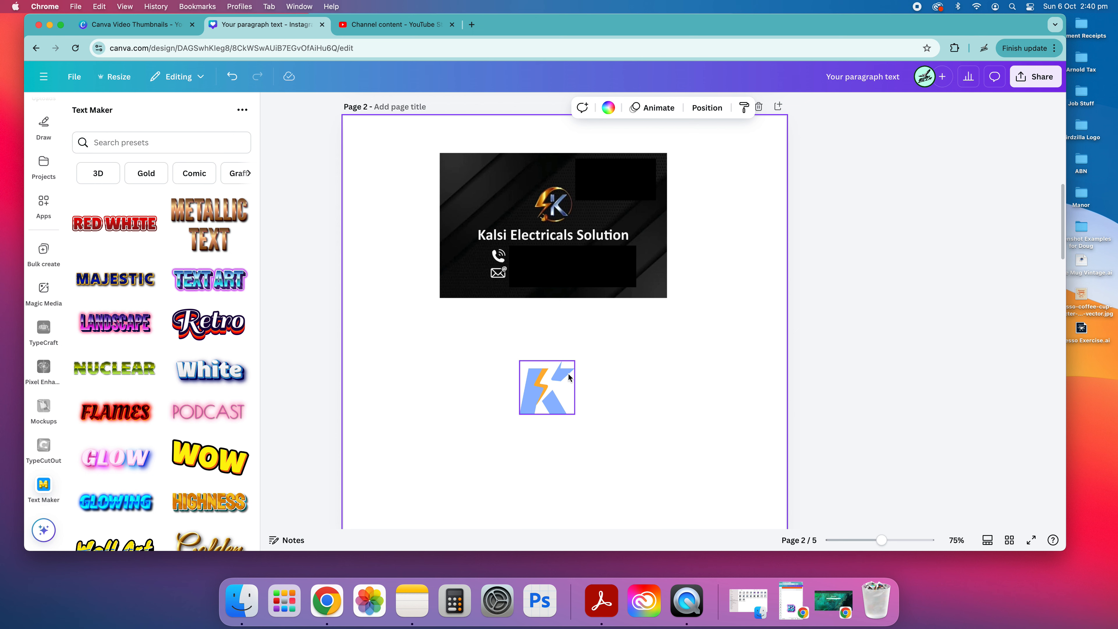
click(611, 376)
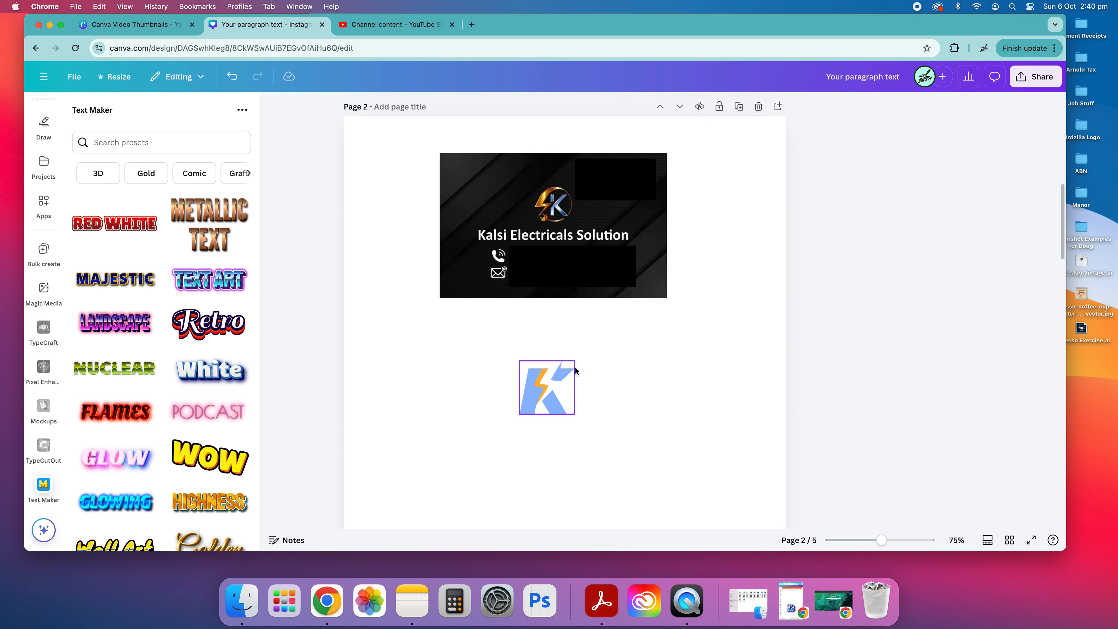
click(609, 386)
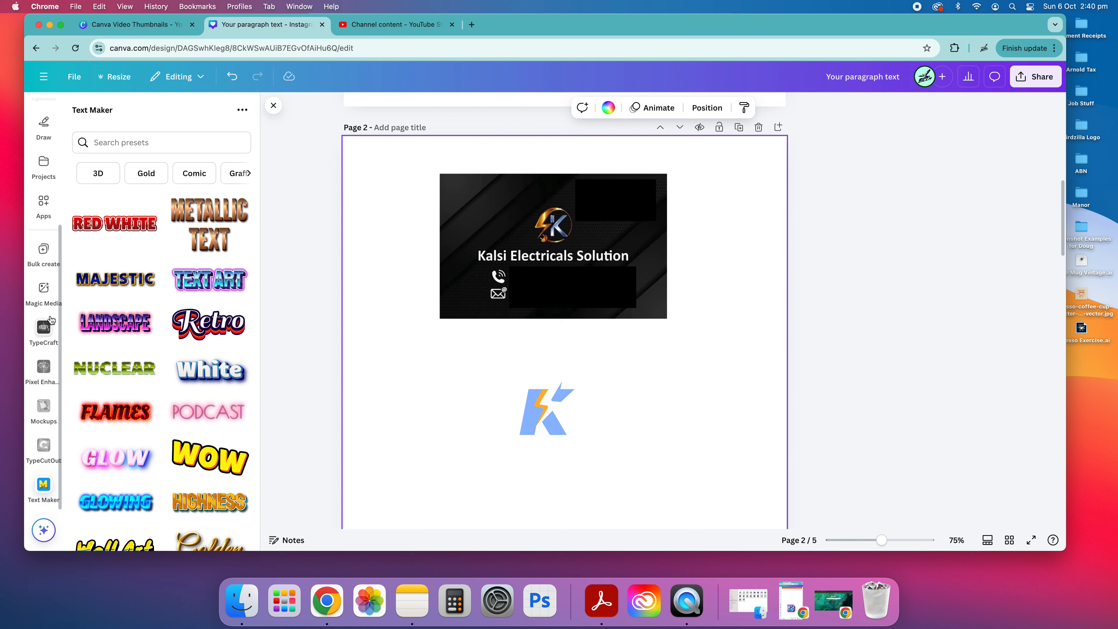
Add a square from the recently used elements, shaped into a small flat rectangle covering the pointed tip above the K.
scroll(43, 158, up, 5)
click(44, 155)
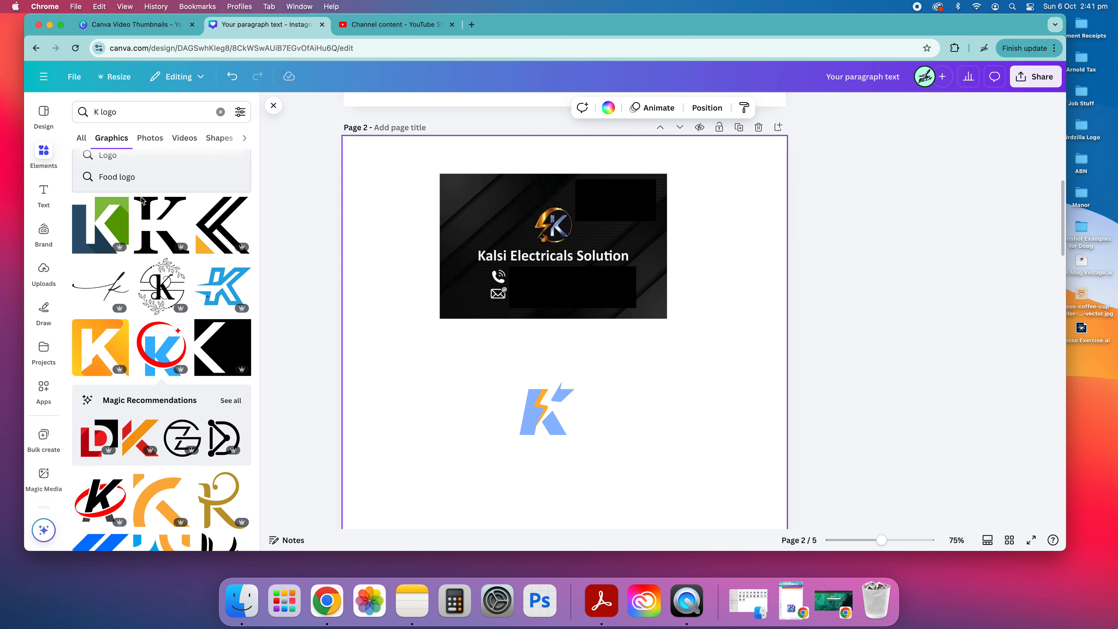
click(220, 112)
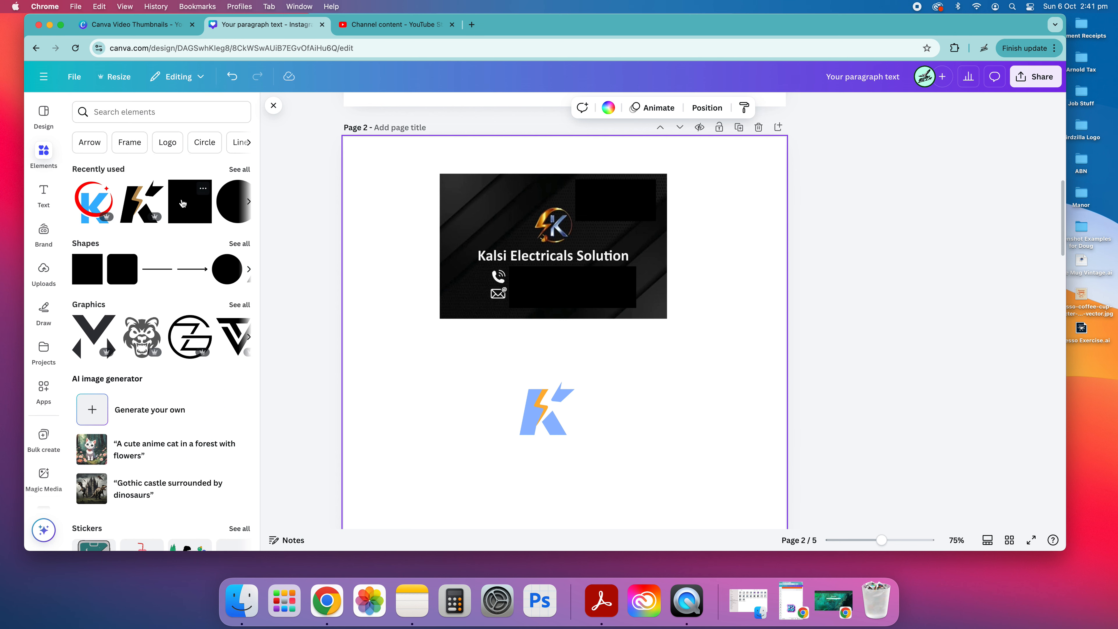
click(183, 202)
drag(633, 291, 565, 372)
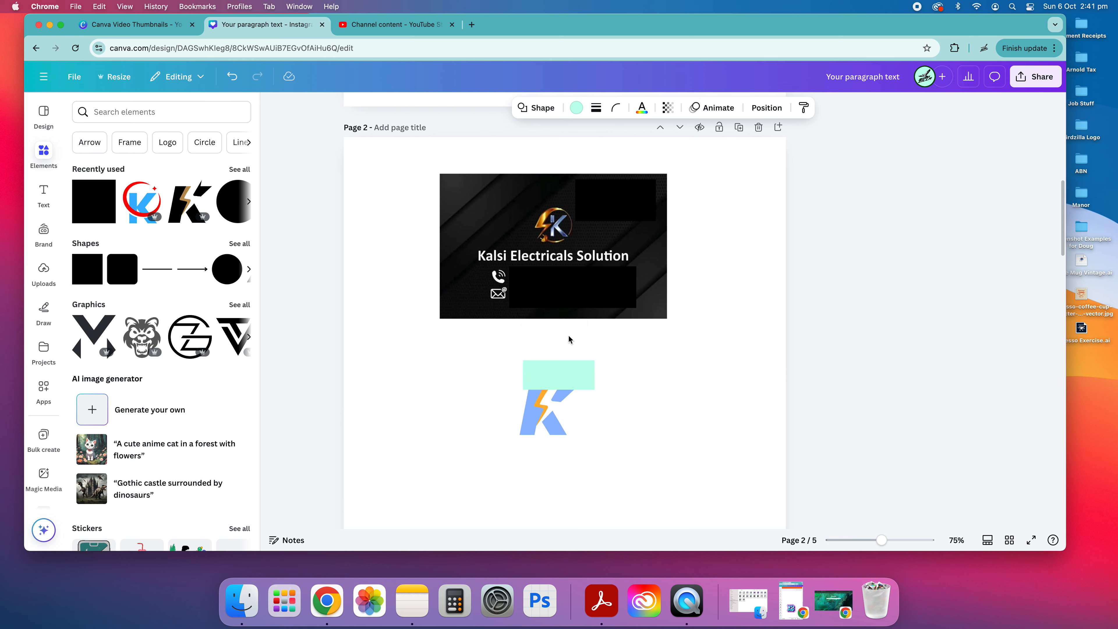
Fill the rectangle over the K's tip with white to match the page background.
click(577, 108)
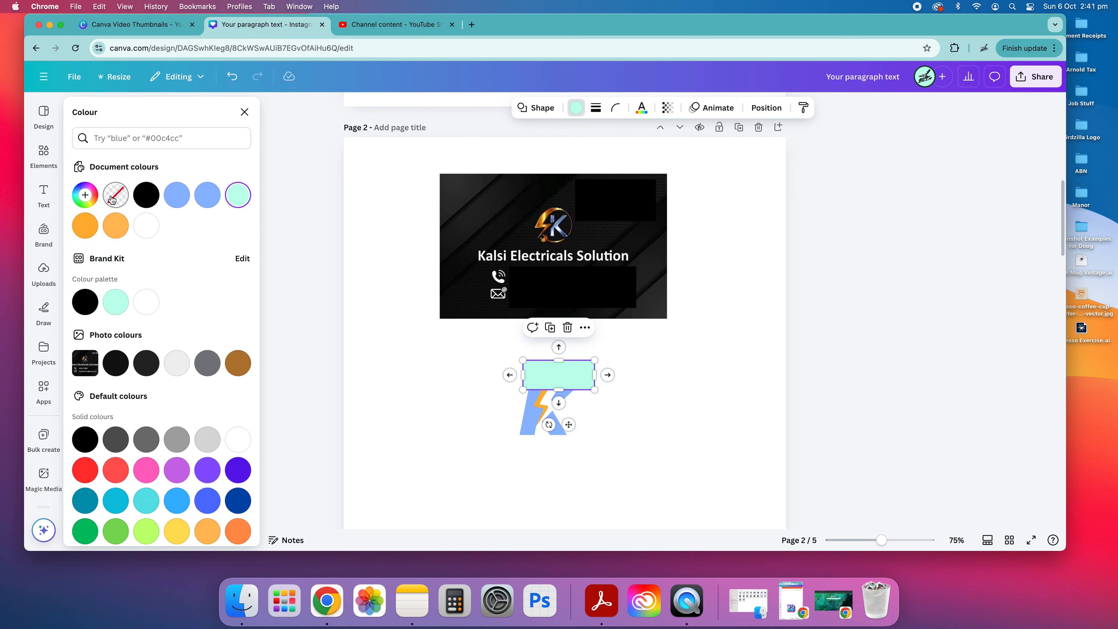
click(147, 225)
click(716, 467)
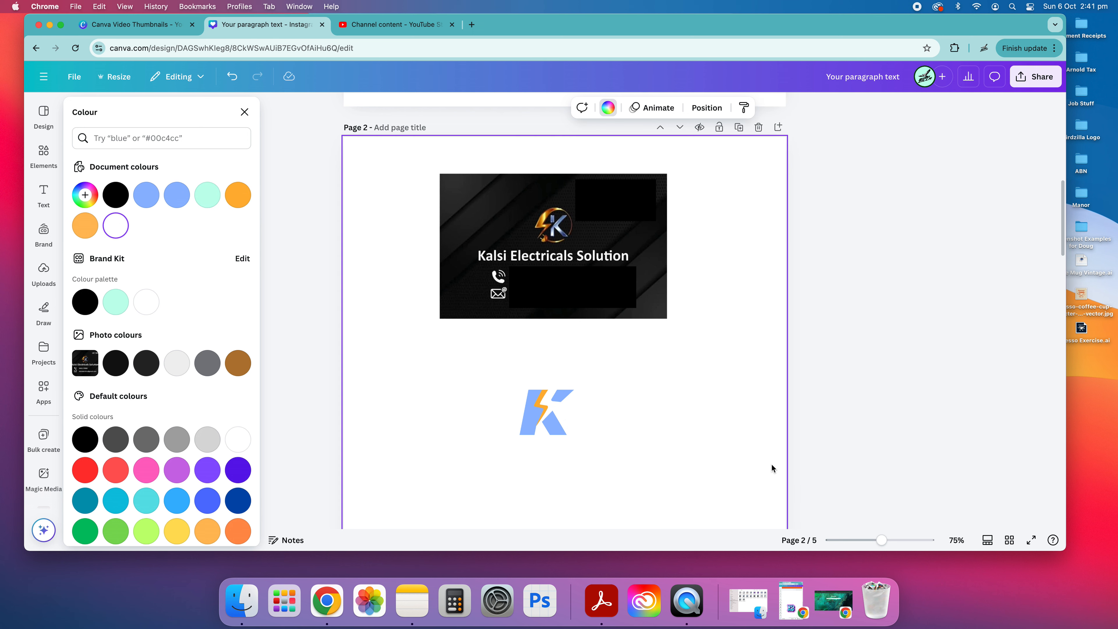
Move the K and its white cover slightly upward together, and shift the cover to sit centred over the K.
drag(655, 497, 470, 356)
mouse_move(546, 380)
mouse_down()
mouse_move(579, 375)
mouse_move(549, 373)
mouse_up()
click(669, 394)
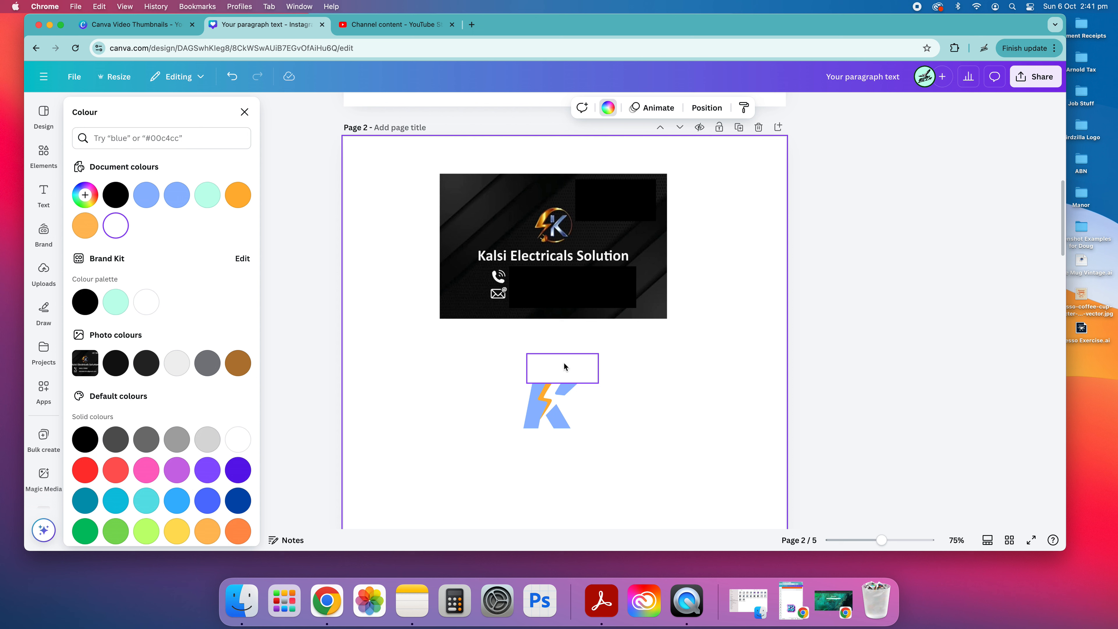
click(565, 366)
key(Delete)
Copy the K together with its white cover from page 2 and paste both onto blank page 3.
scroll(670, 421, down, 8)
scroll(669, 418, up, 7)
drag(662, 450, 498, 325)
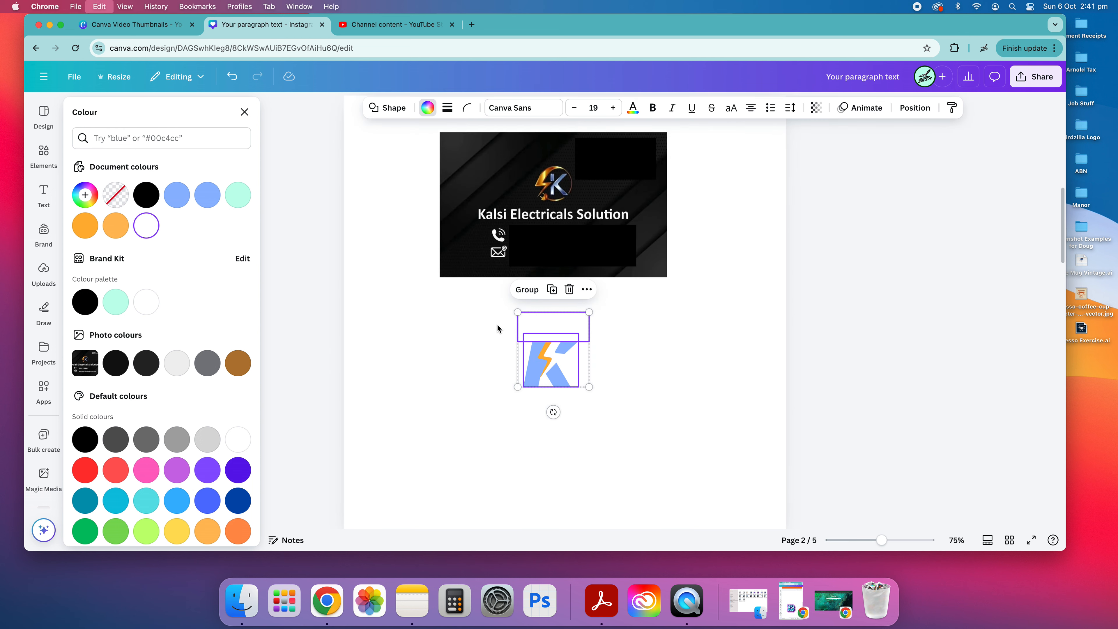
scroll(562, 284, down, 4)
scroll(559, 290, up, 1)
scroll(562, 293, down, 5)
click(581, 337)
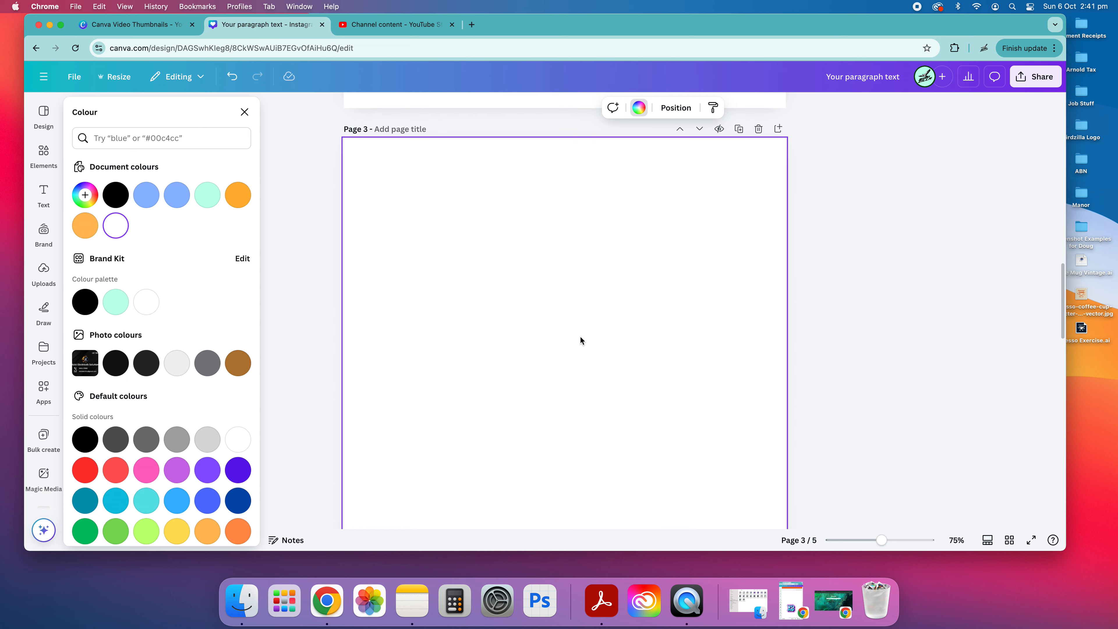
key(super+v)
Move the pasted K and its white cover upward together on page 3.
click(702, 432)
drag(662, 443, 464, 336)
drag(572, 401, 582, 325)
click(685, 338)
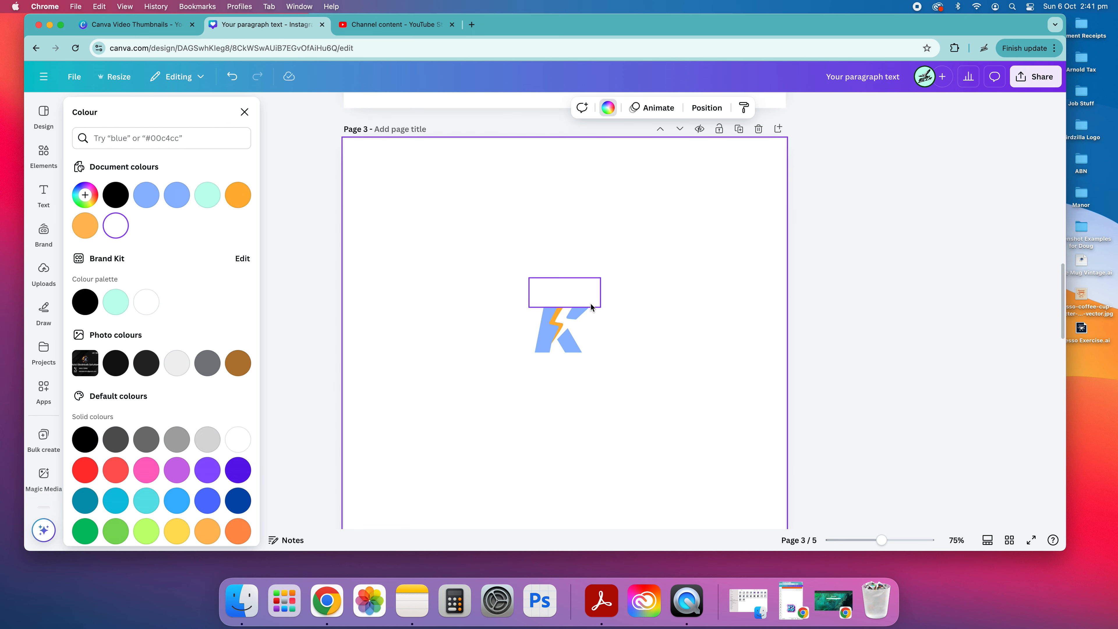
Add a body text box to page 3 above the K, reading "Kalsi Electical Solutions".
scroll(694, 238, up, 5)
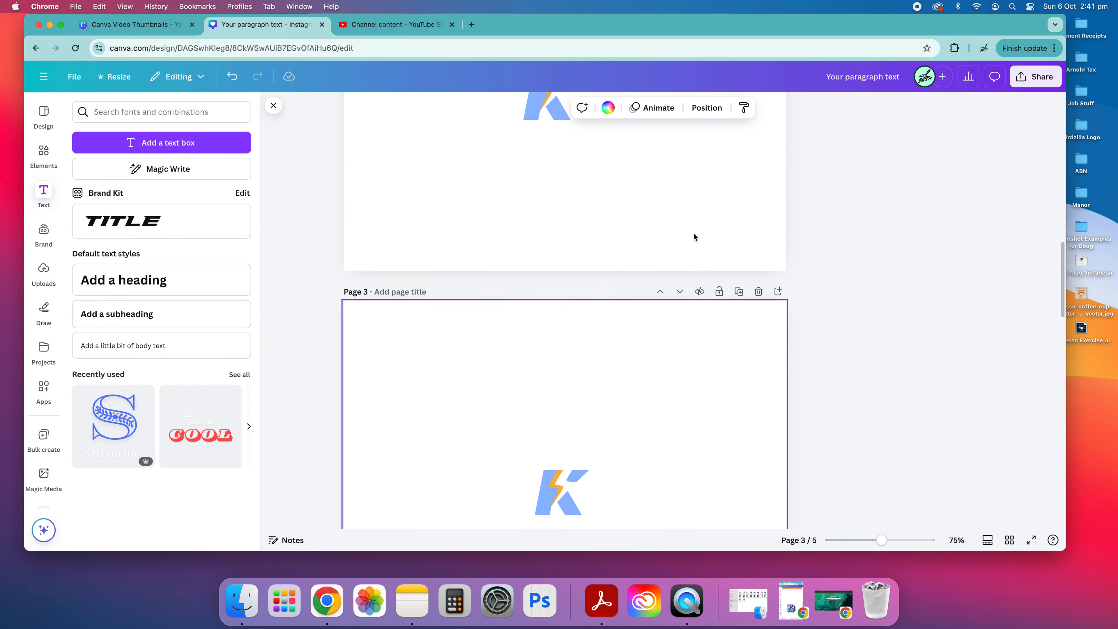
click(191, 148)
scroll(493, 380, down, 2)
scroll(493, 380, up, 6)
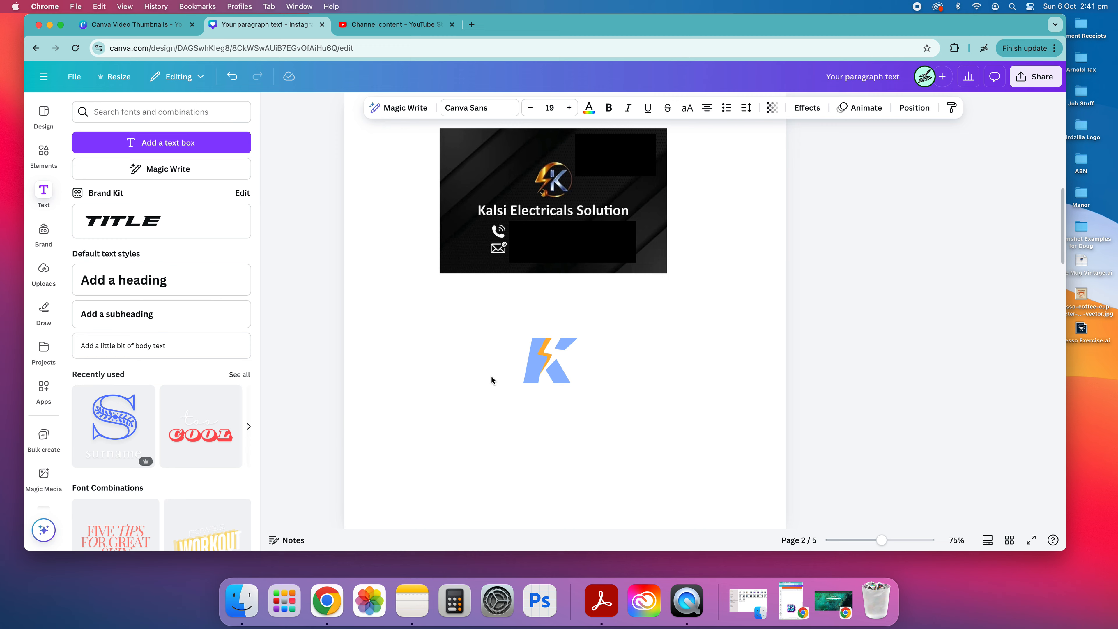
scroll(491, 380, down, 8)
scroll(491, 379, up, 5)
scroll(492, 381, up, 4)
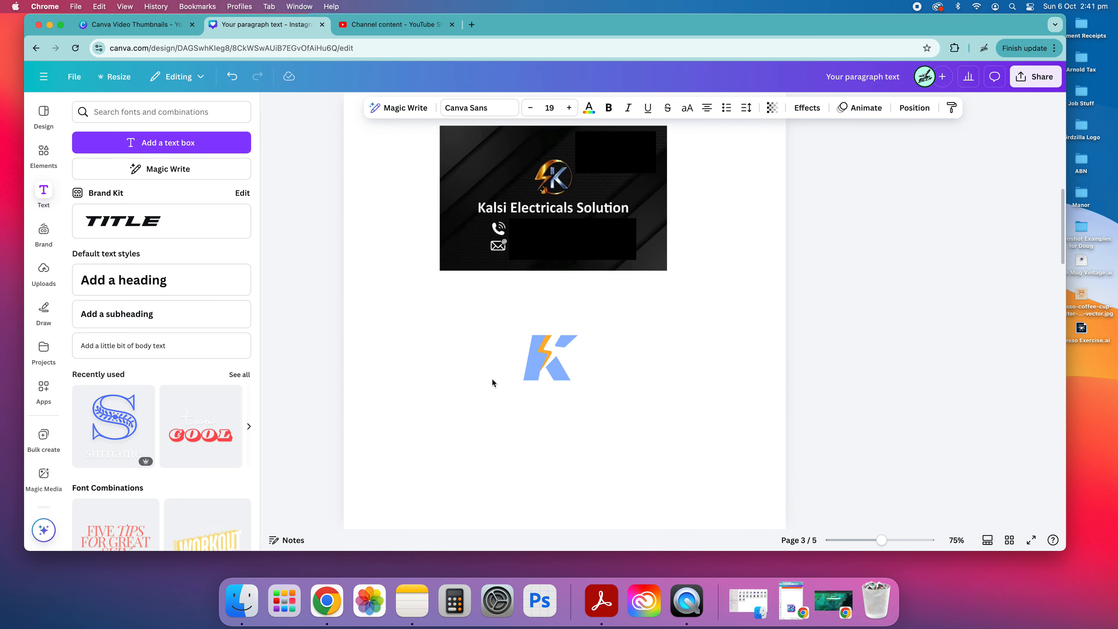
scroll(541, 315, down, 12)
scroll(541, 315, up, 2)
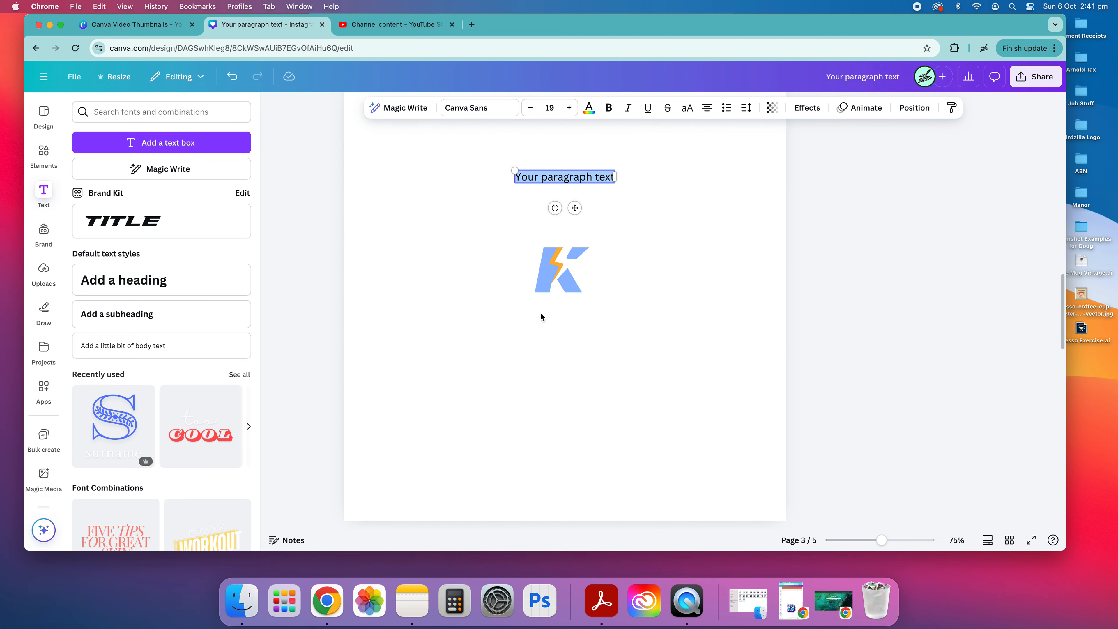
scroll(539, 316, up, 3)
text(Kals)
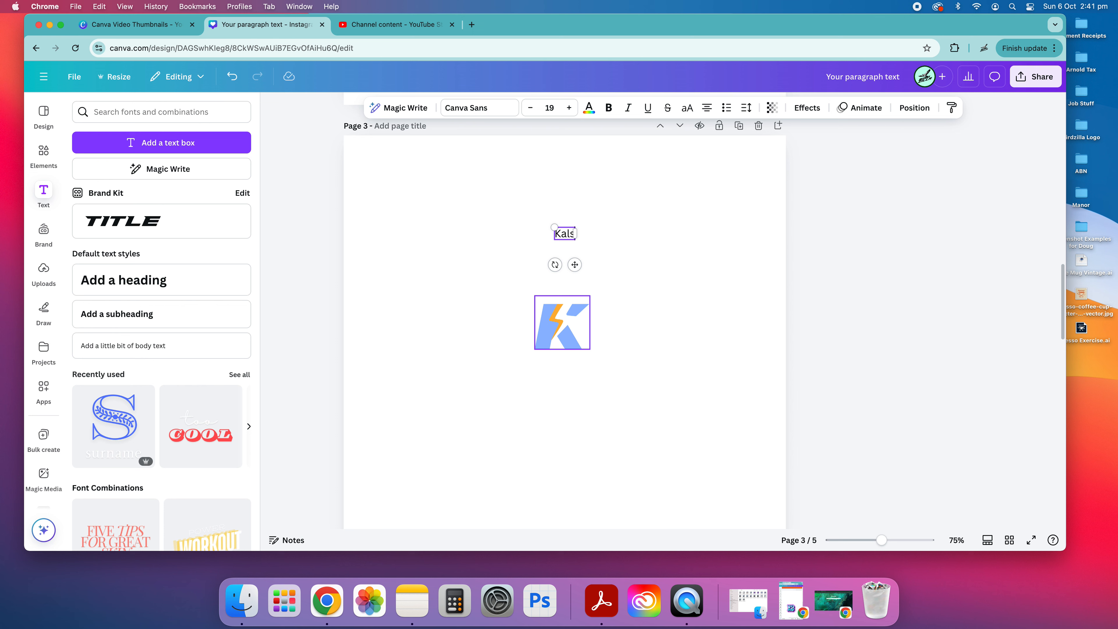
text(i Electical)
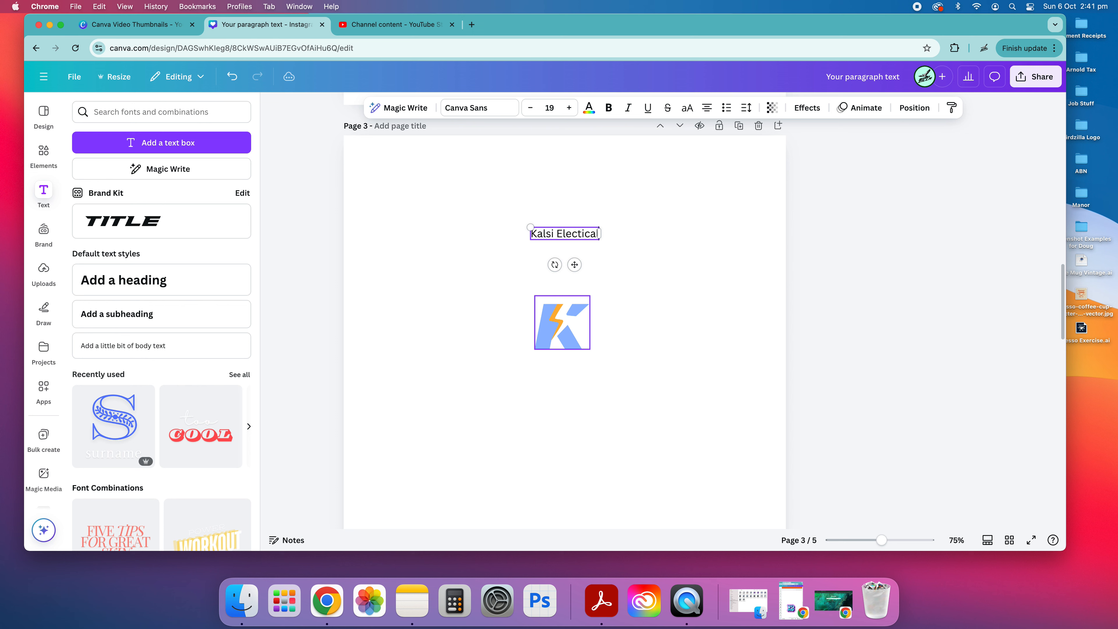
text( Solutions)
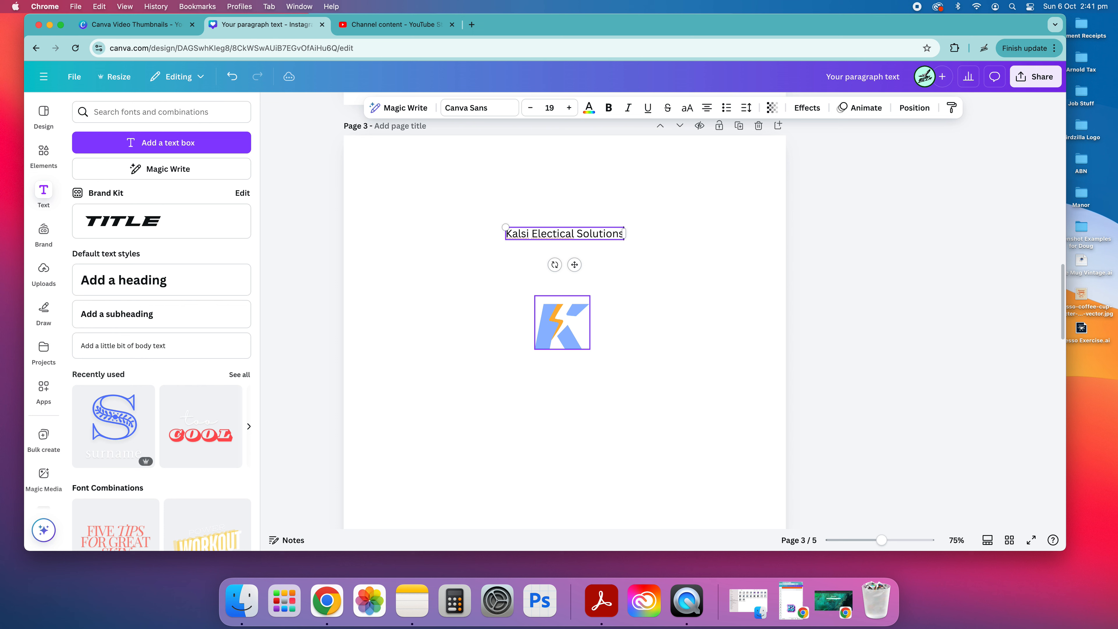
Move the company name text down so it sits centred beneath the K graphic.
click(551, 220)
drag(553, 227, 553, 373)
click(712, 363)
click(612, 382)
click(638, 418)
click(597, 382)
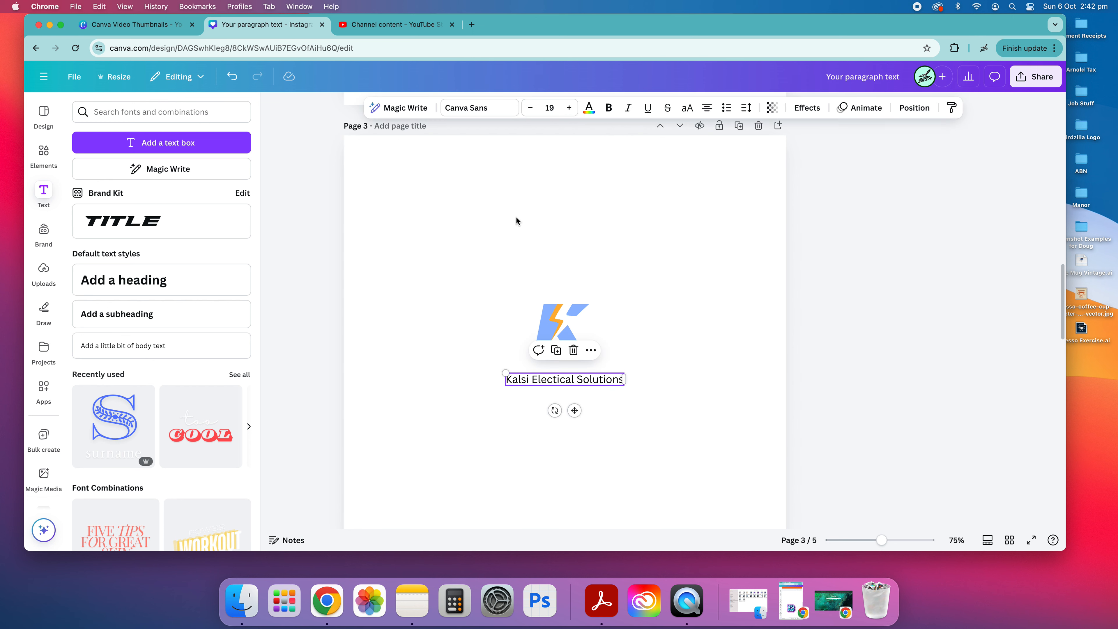
click(457, 265)
click(567, 386)
click(479, 107)
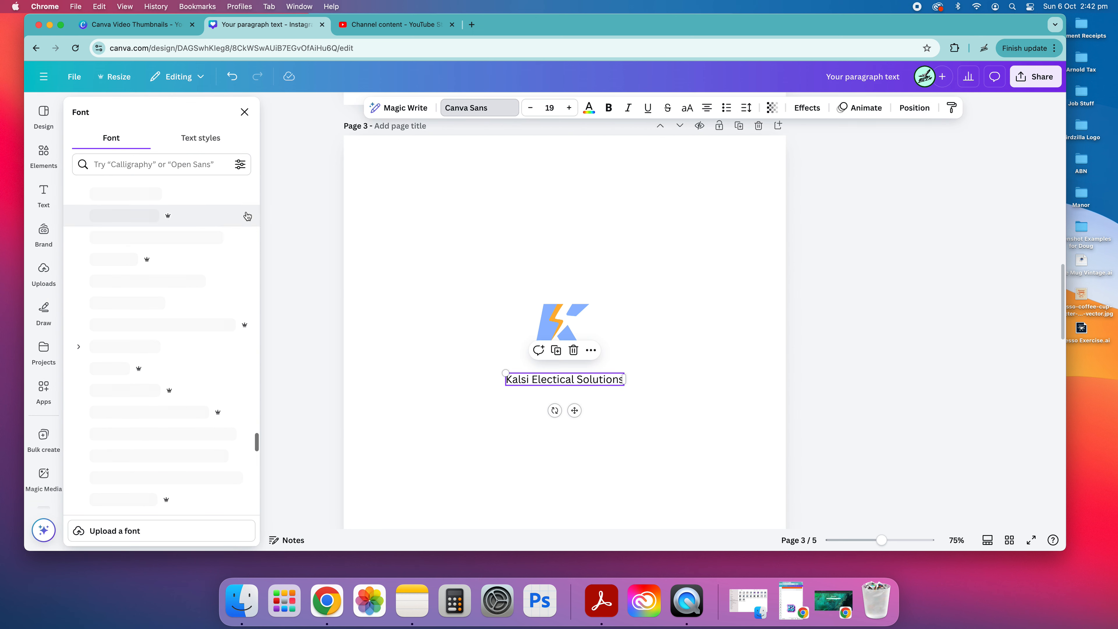
scroll(184, 253, down, 20)
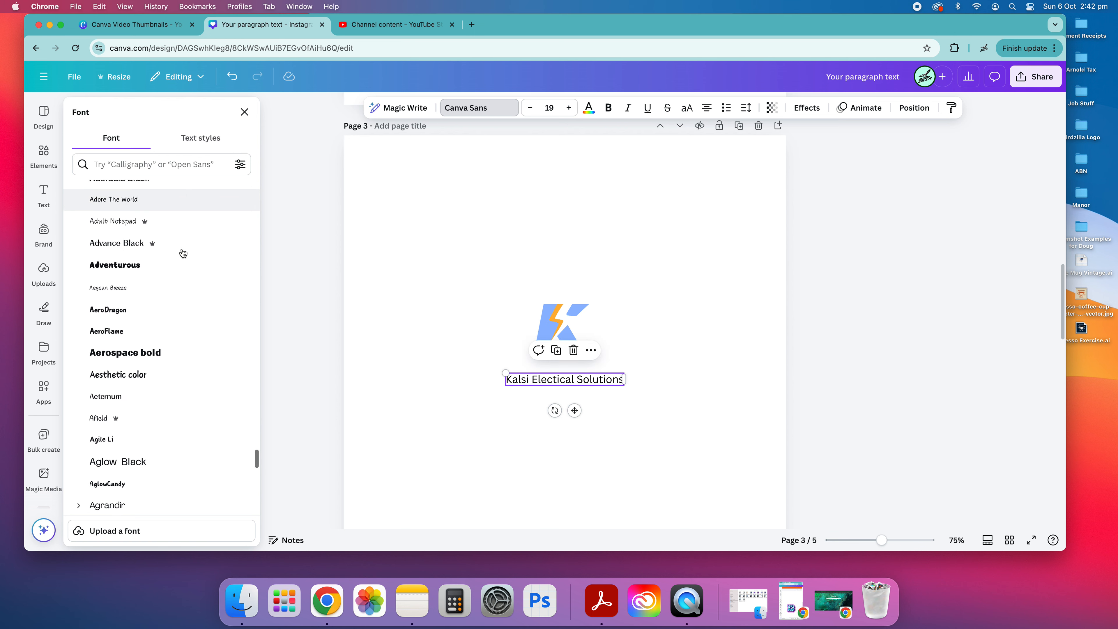
scroll(178, 255, down, 5)
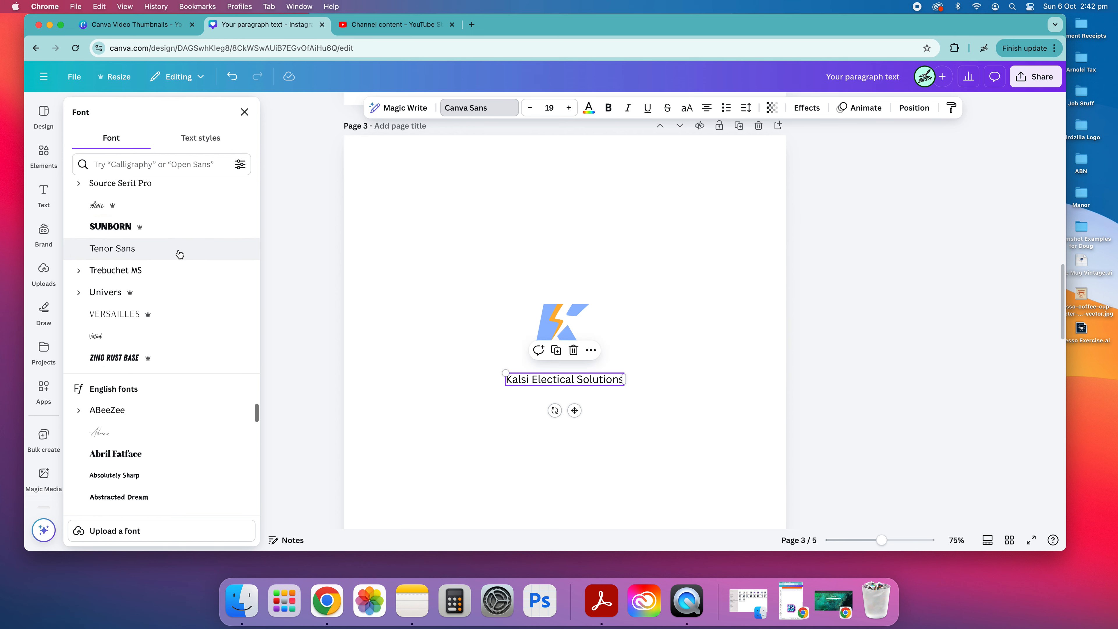
scroll(179, 253, down, 10)
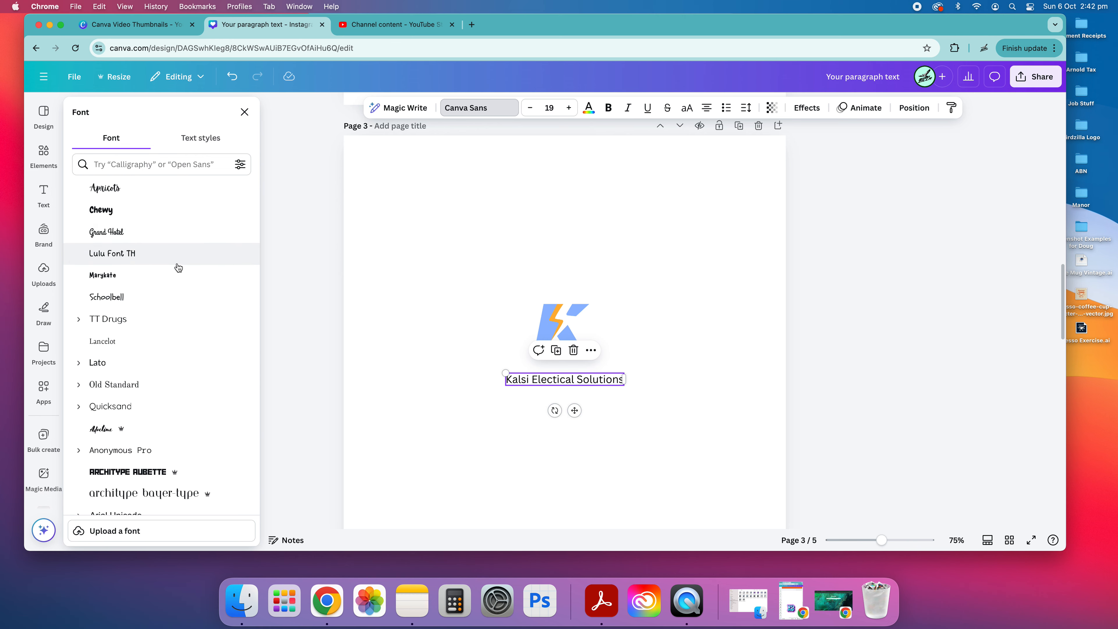
scroll(178, 265, up, 5)
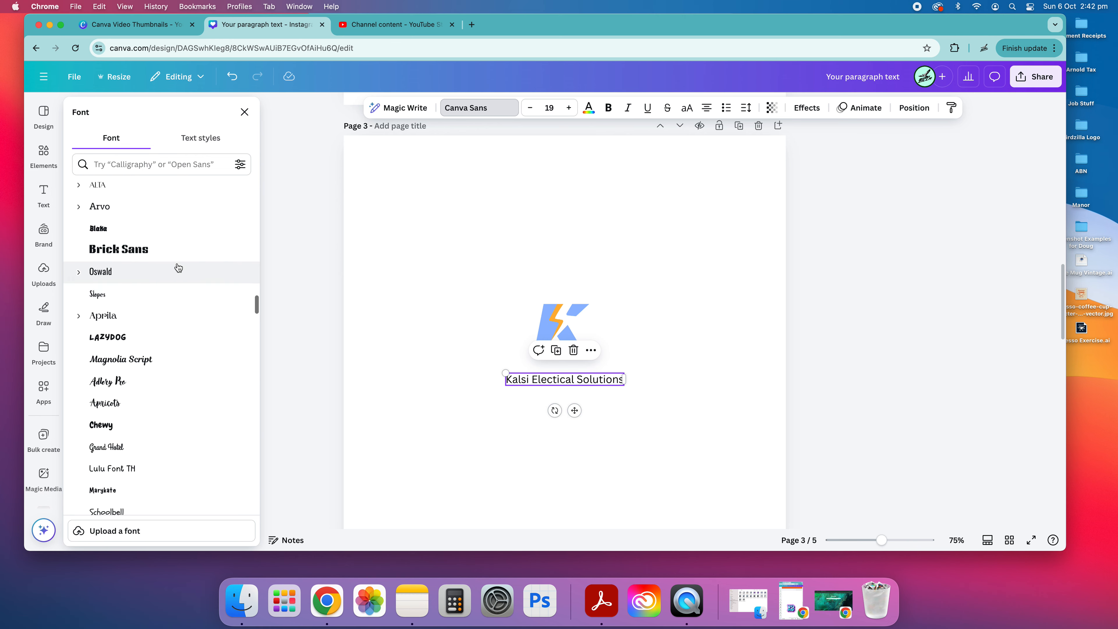
click(416, 367)
Try the Aprila, TT Drugs and Lancelot fonts on the company name beneath the K.
click(534, 379)
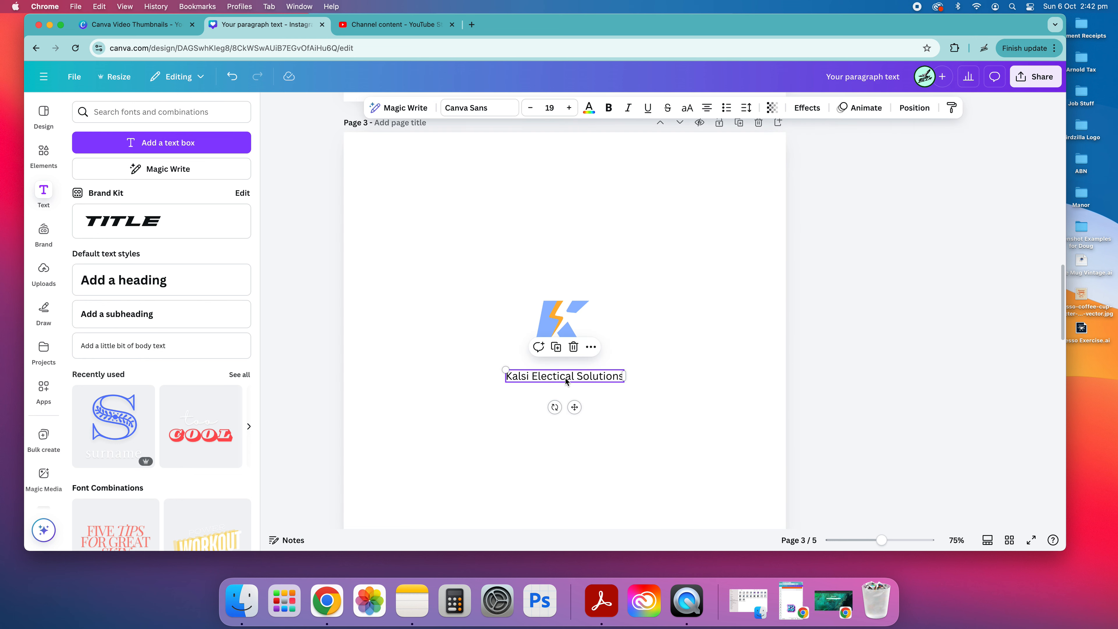
click(467, 109)
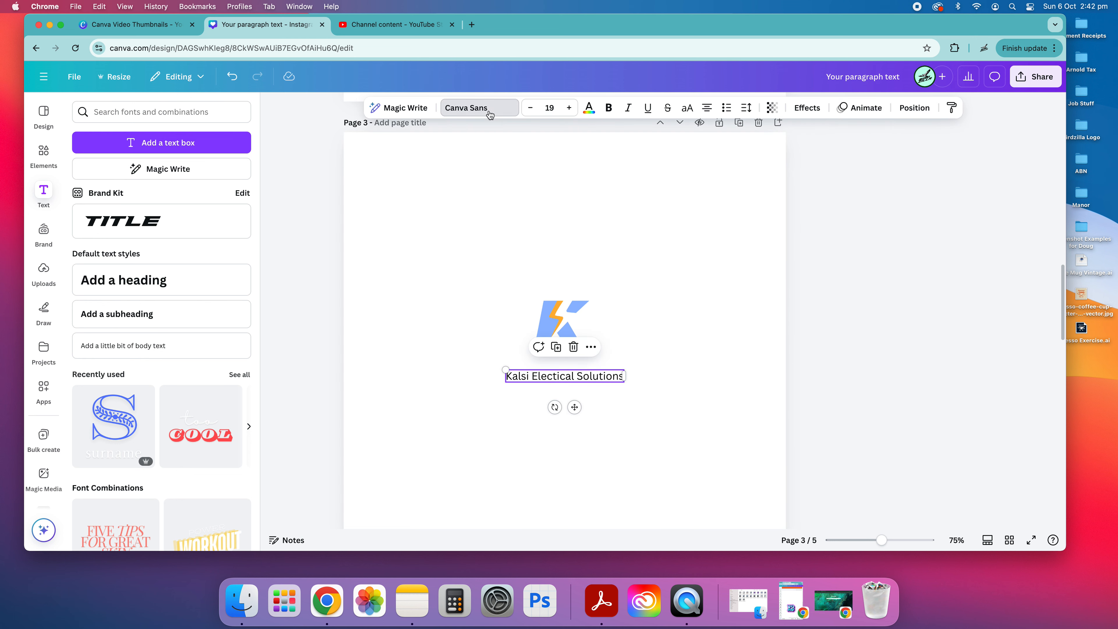
click(136, 314)
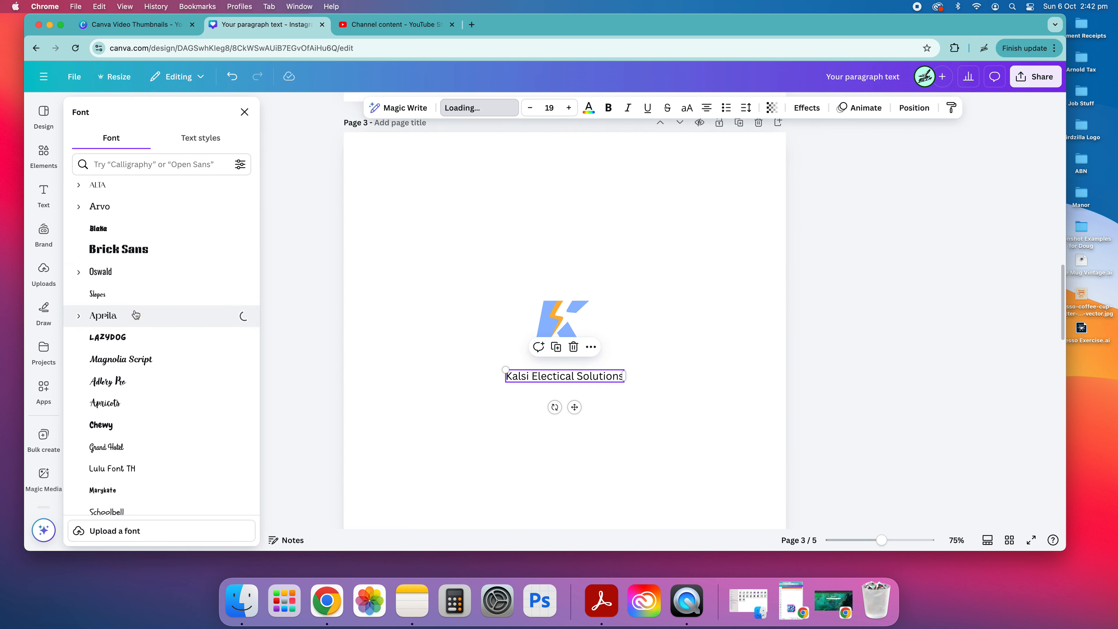
scroll(130, 441, down, 5)
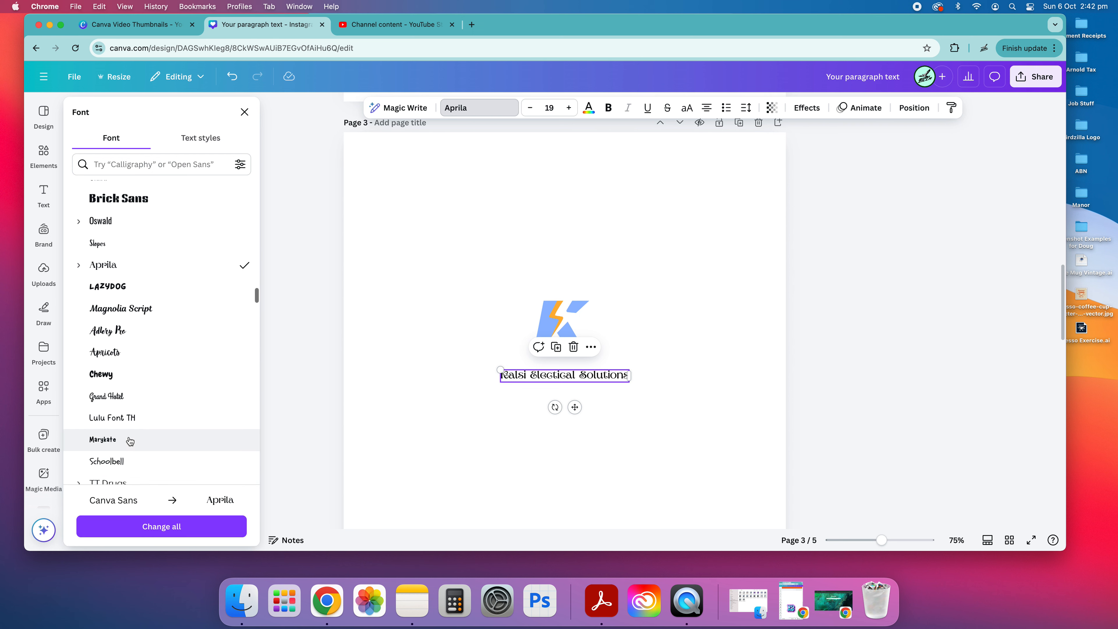
click(117, 378)
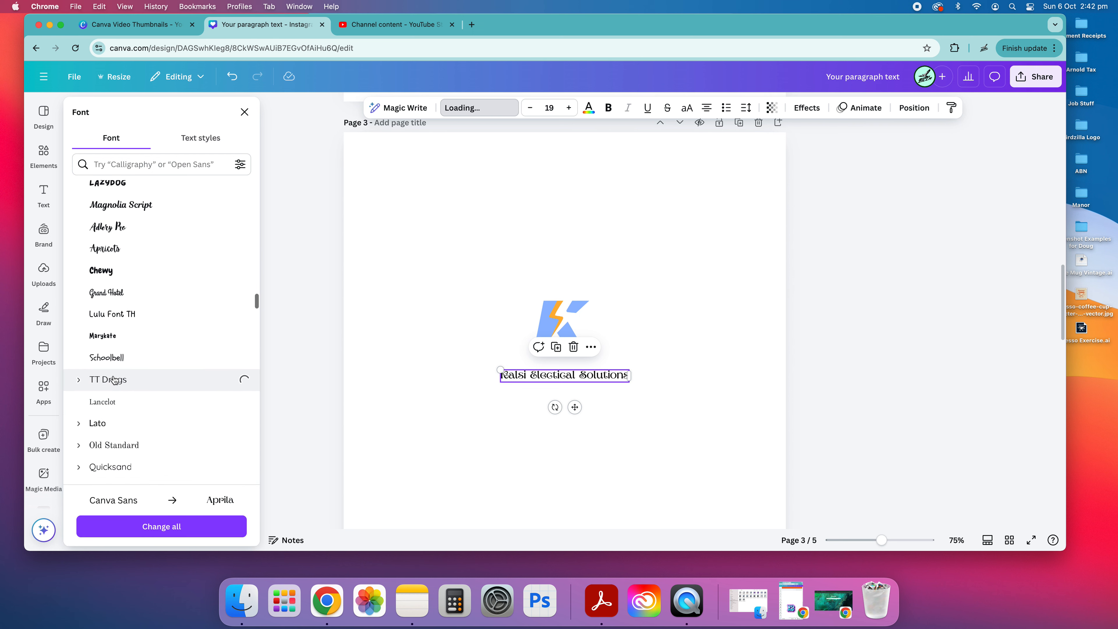
click(117, 399)
Enlarge the company name to font size 40 and try the Avenir font on it.
drag(521, 370, 569, 384)
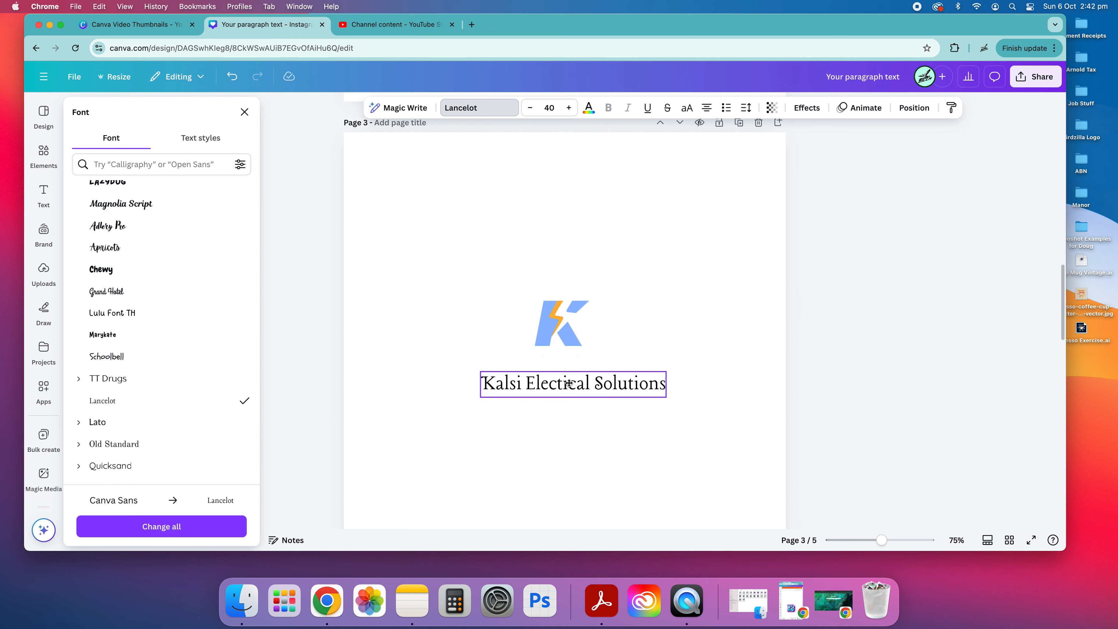
scroll(134, 373, down, 8)
click(128, 315)
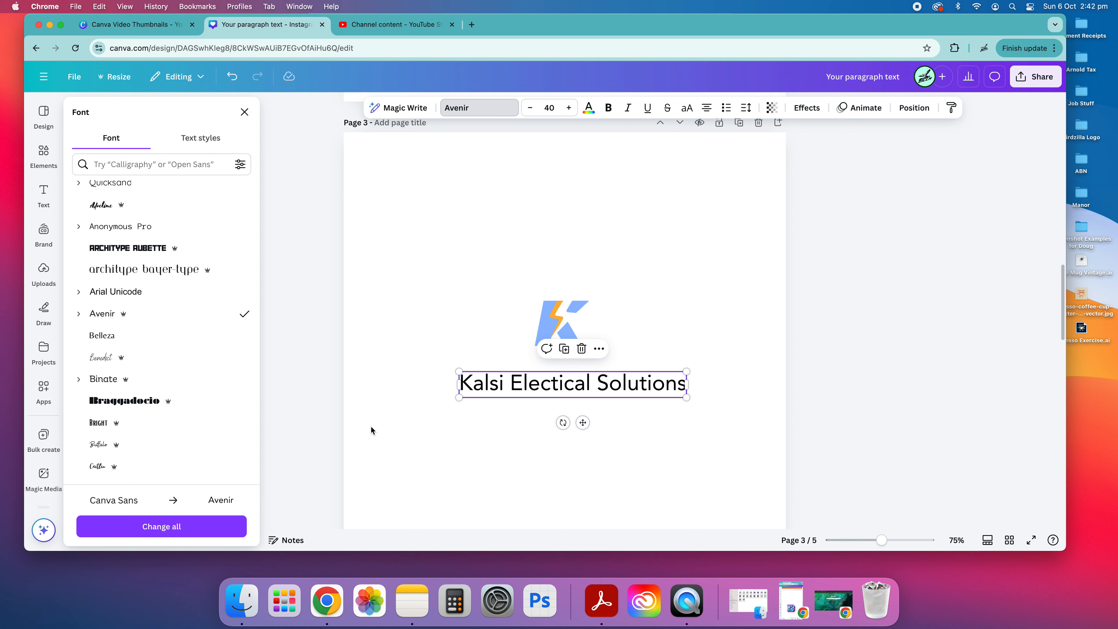
Set the company name's font to Zing Rust Base.
scroll(162, 394, down, 15)
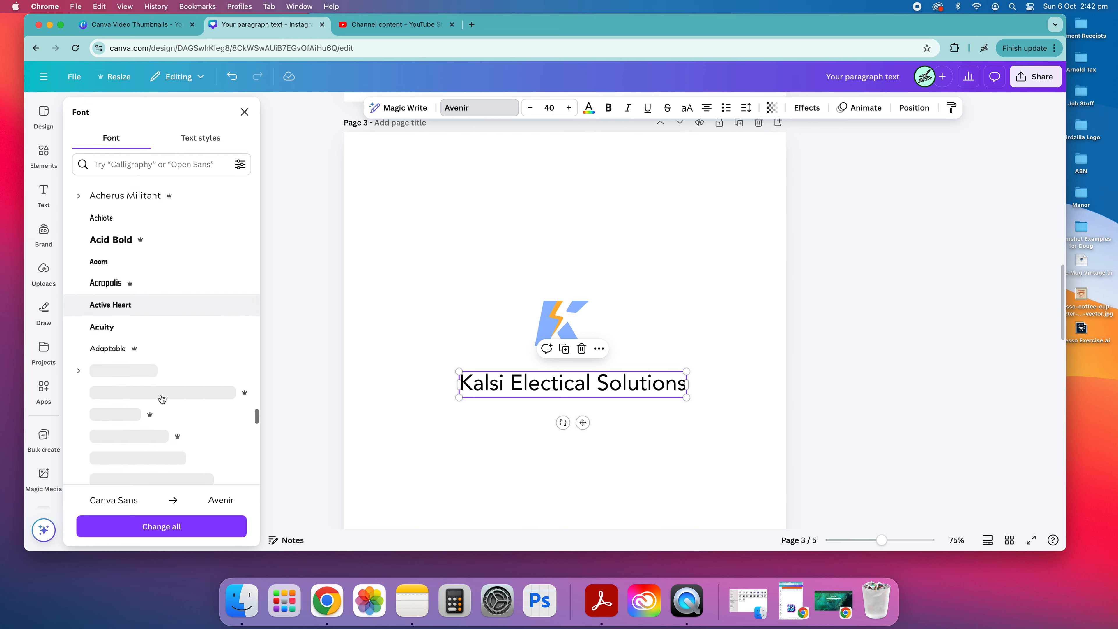
scroll(161, 398, down, 5)
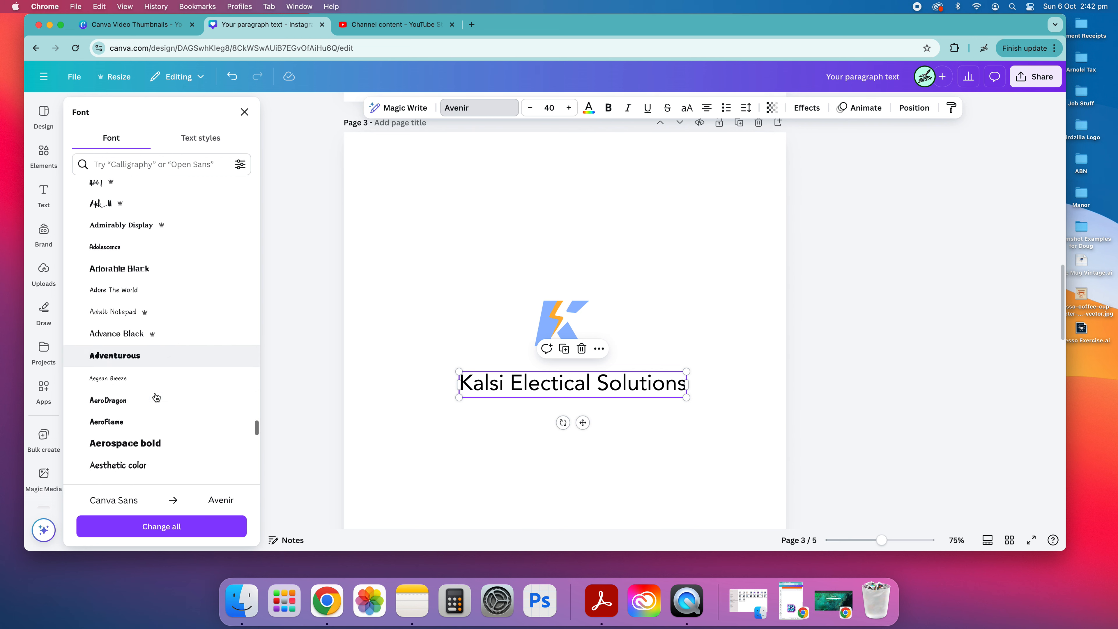
scroll(159, 395, up, 15)
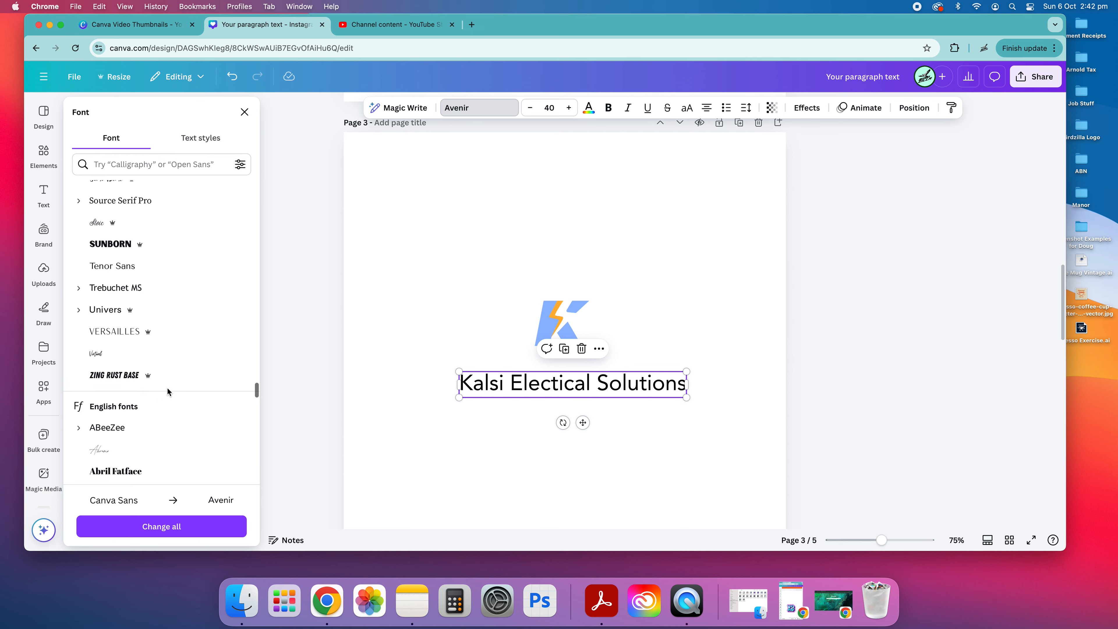
click(155, 378)
click(738, 333)
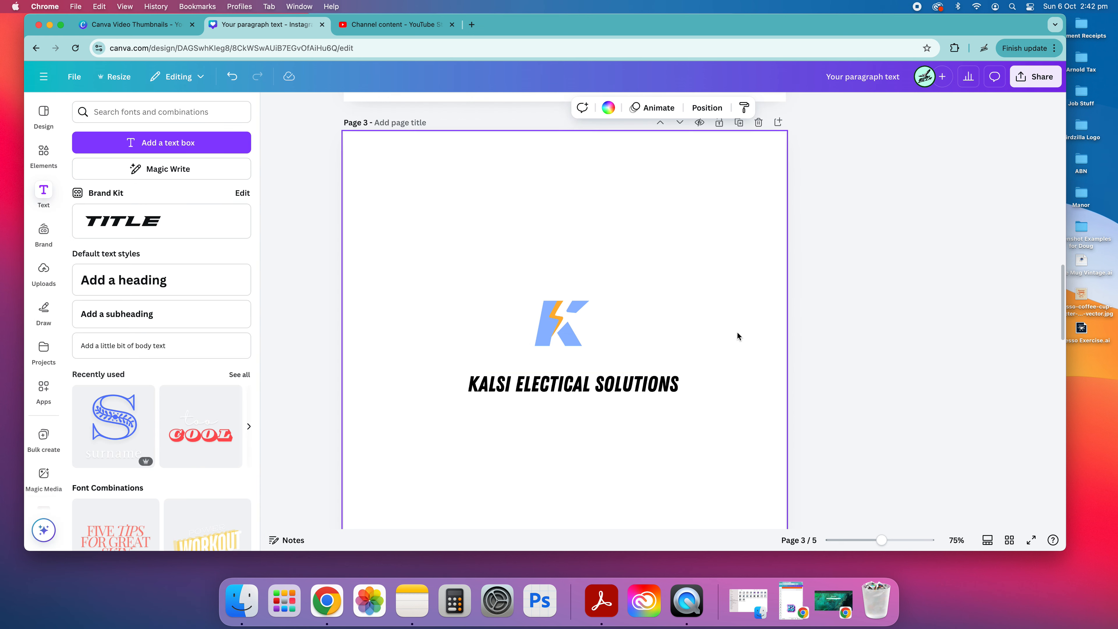
Shrink the company name to font size 26.5 and centre it beneath the K.
click(633, 385)
drag(678, 372, 585, 380)
click(683, 421)
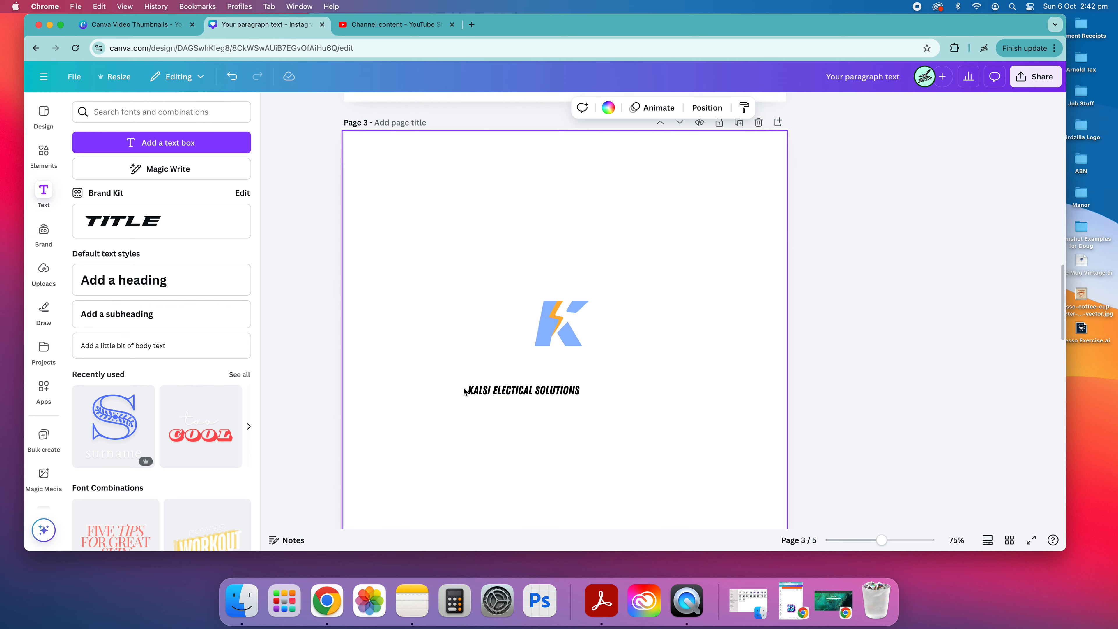
drag(522, 390, 553, 381)
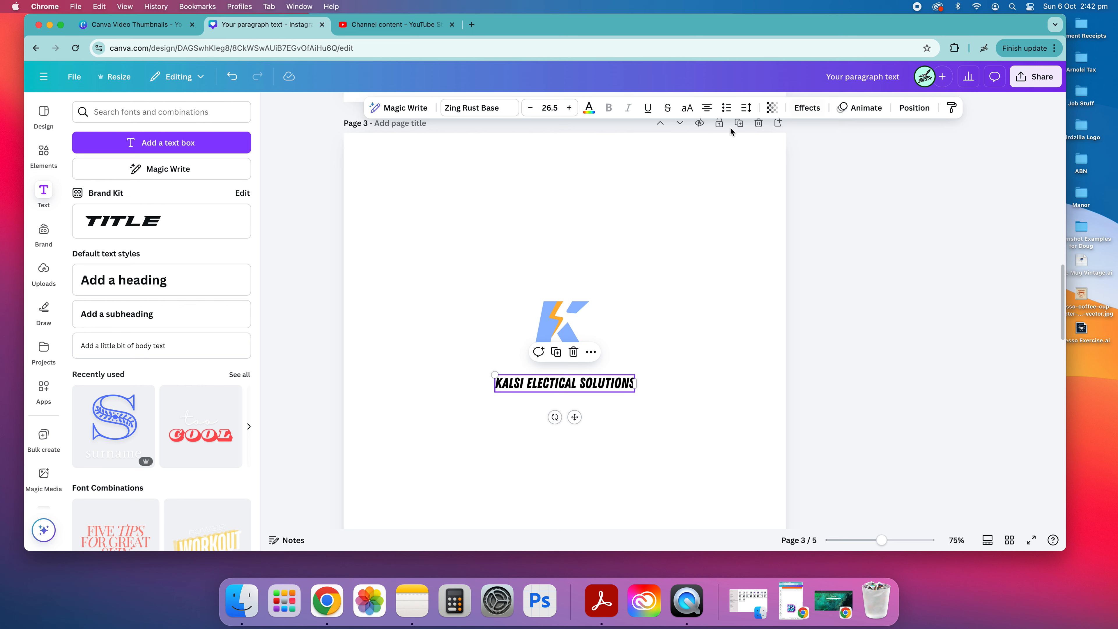
Set the company name's letter spacing to 23.
click(746, 107)
mouse_move(707, 152)
mouse_down()
mouse_move(718, 154)
mouse_move(709, 154)
mouse_up()
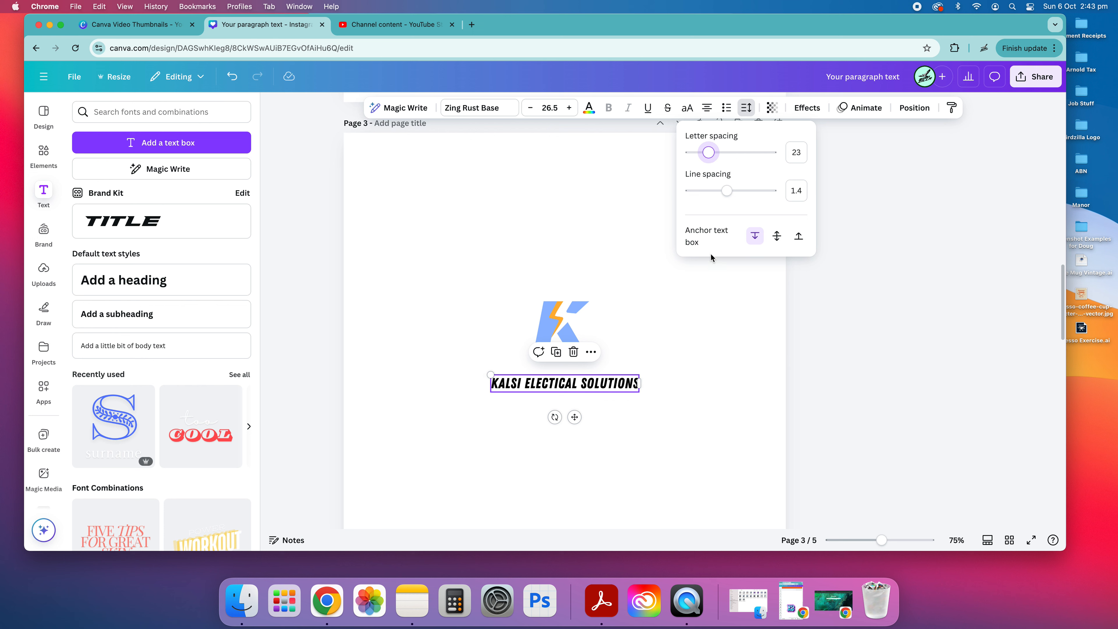
click(736, 291)
click(736, 291)
Move the company name slightly upward, closer to the K graphic.
drag(564, 390, 561, 383)
click(654, 428)
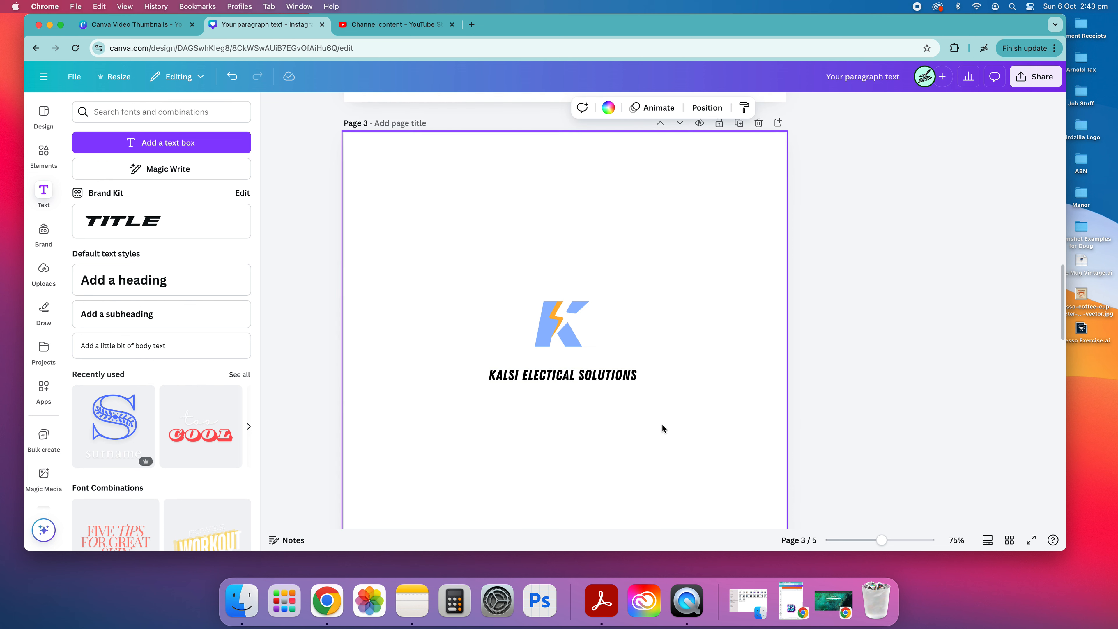
drag(654, 425, 465, 379)
click(639, 428)
click(602, 377)
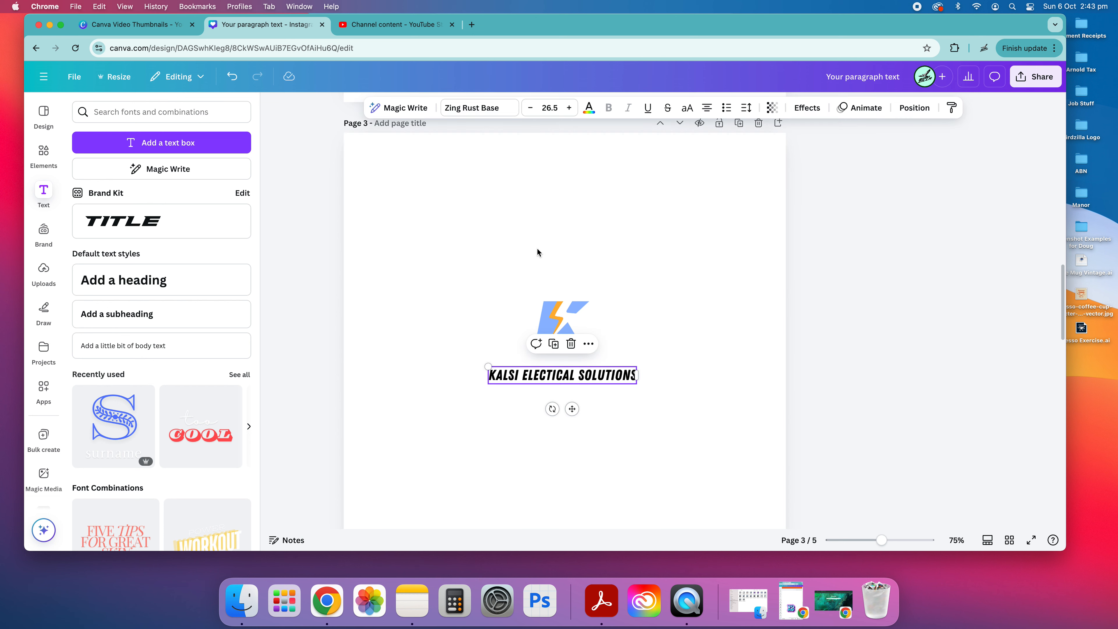
click(742, 288)
scroll(807, 361, down, 3)
scroll(801, 357, up, 3)
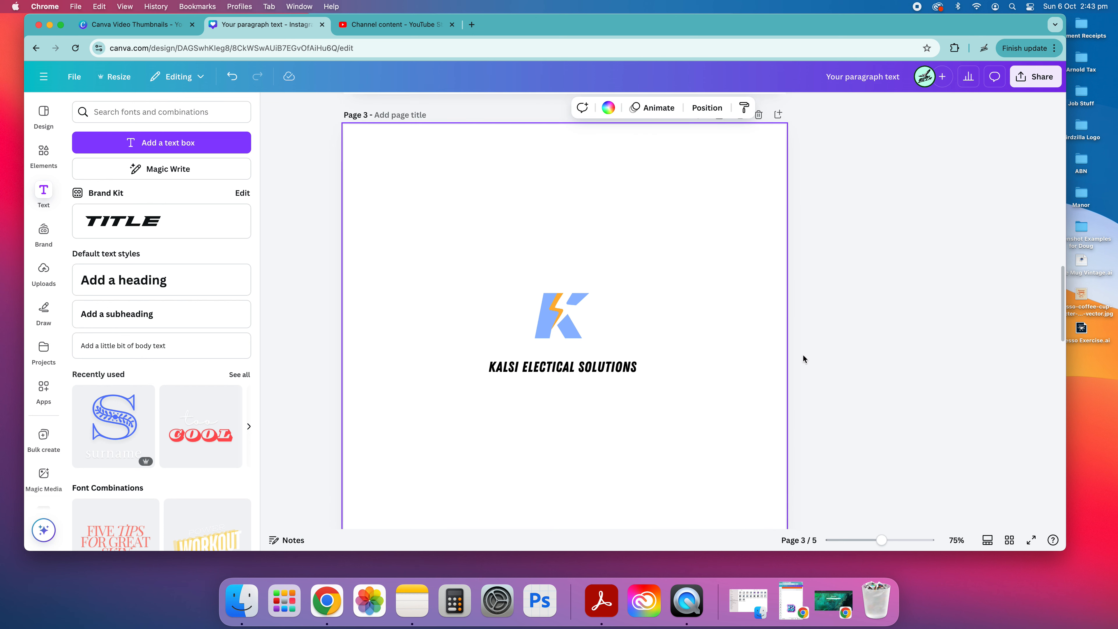
Recolour the company name text with the light blue document colour used in the K.
scroll(796, 353, down, 1)
click(588, 352)
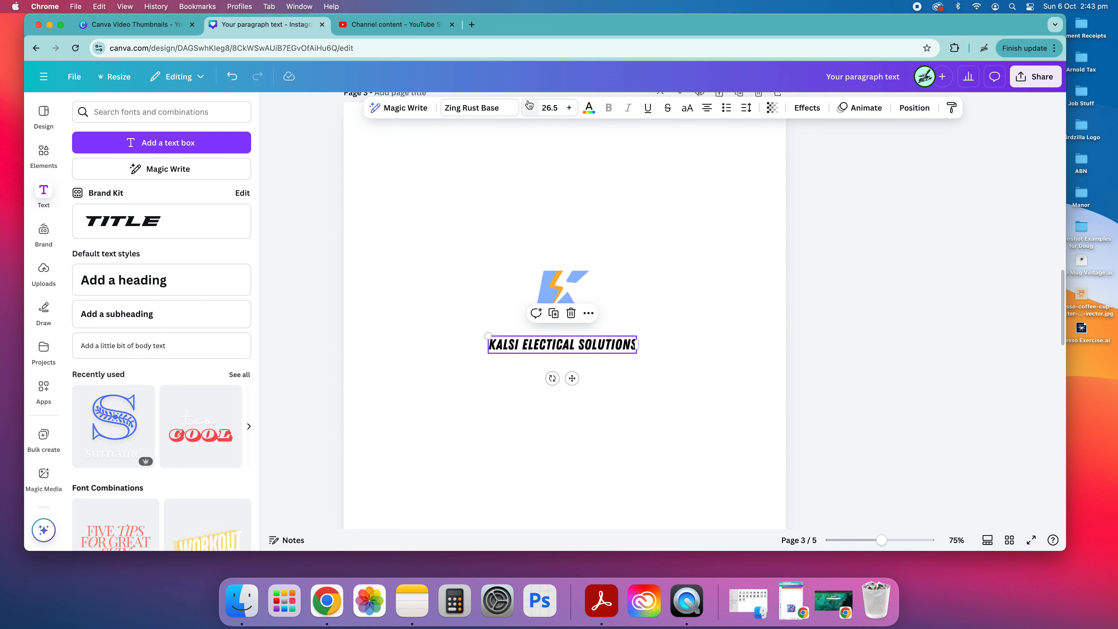
click(589, 109)
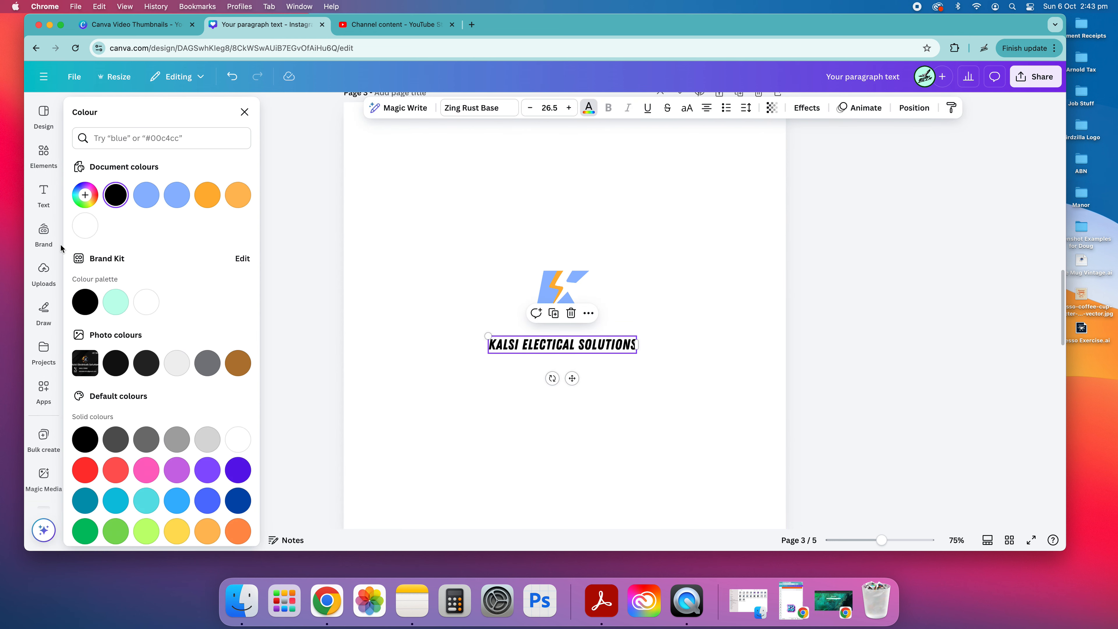
click(152, 193)
click(426, 328)
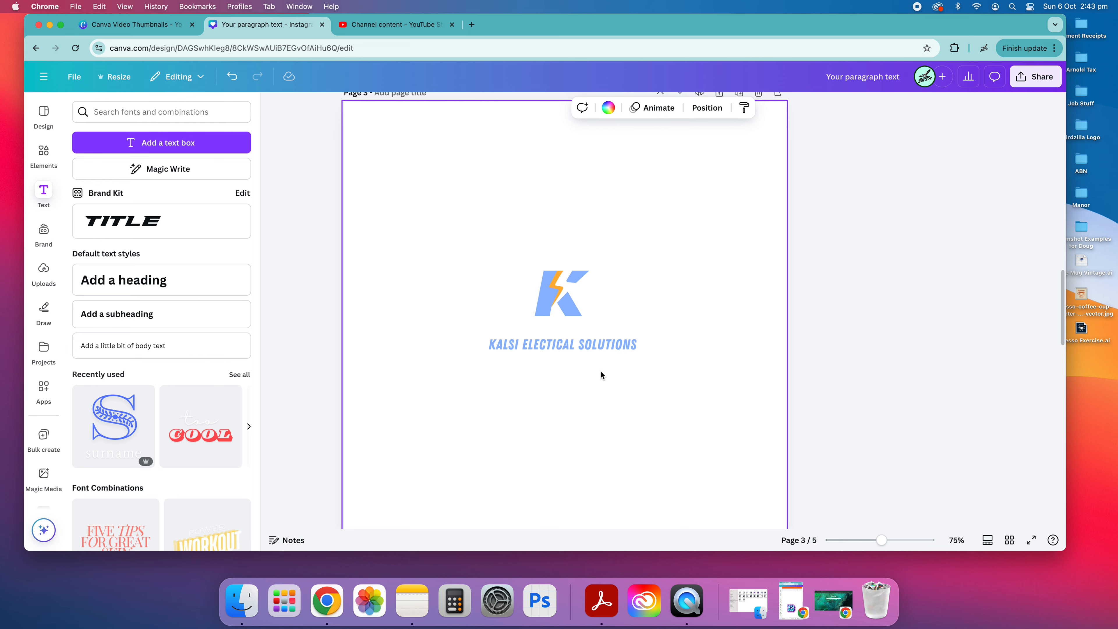
Set the background colour of page 3 to black.
scroll(601, 374, down, 2)
scroll(621, 374, up, 3)
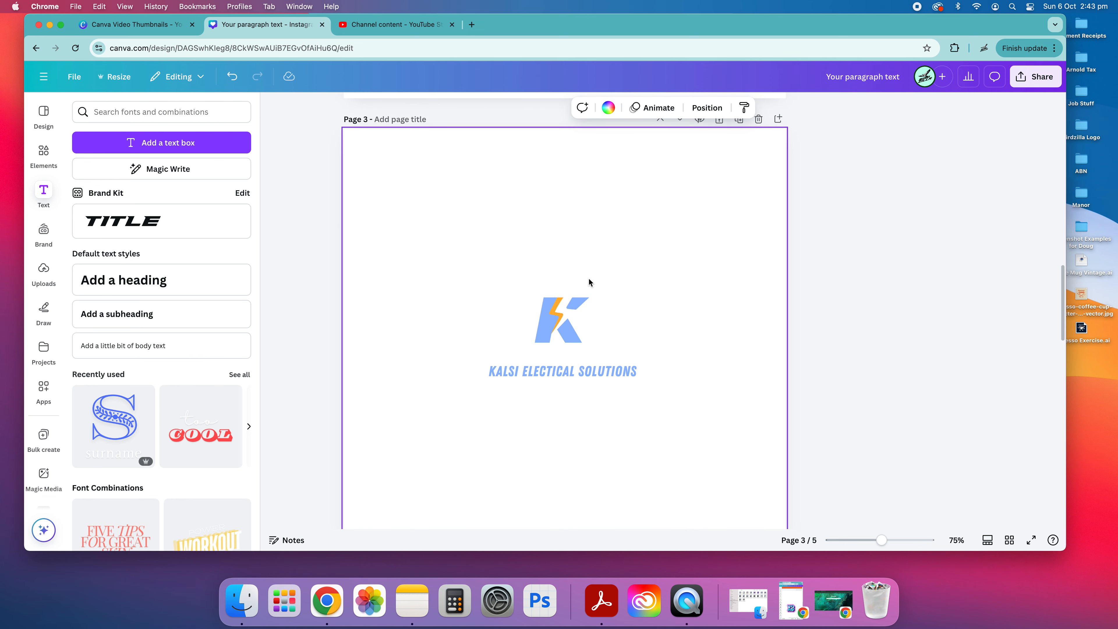
click(608, 107)
click(115, 195)
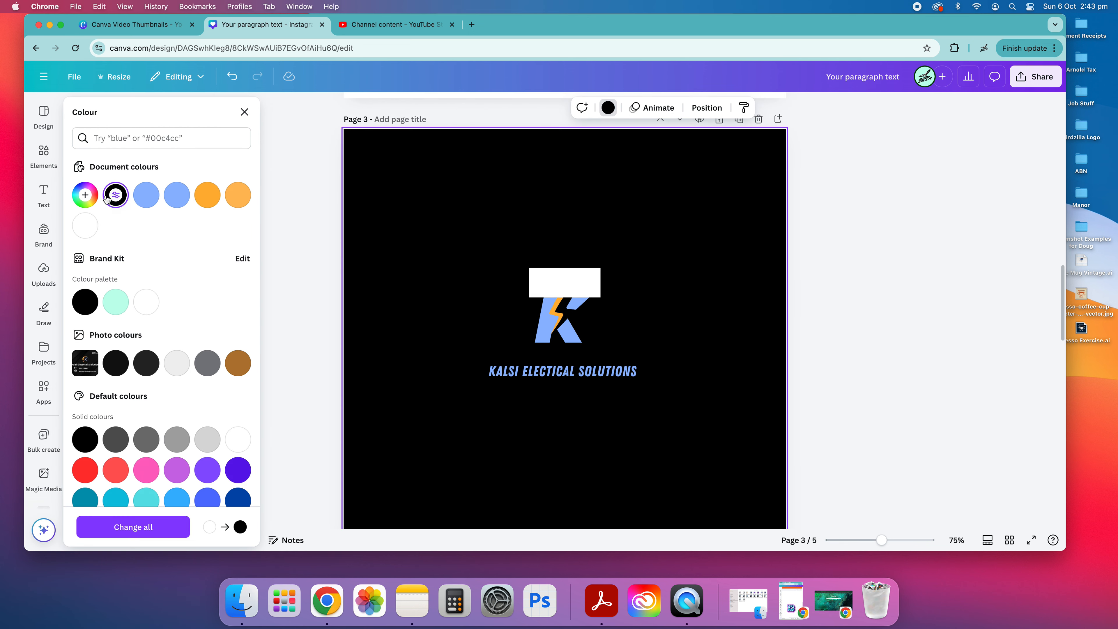
Recolour the white rectangle covering the tip of the K with black to match the page 3 background.
click(582, 282)
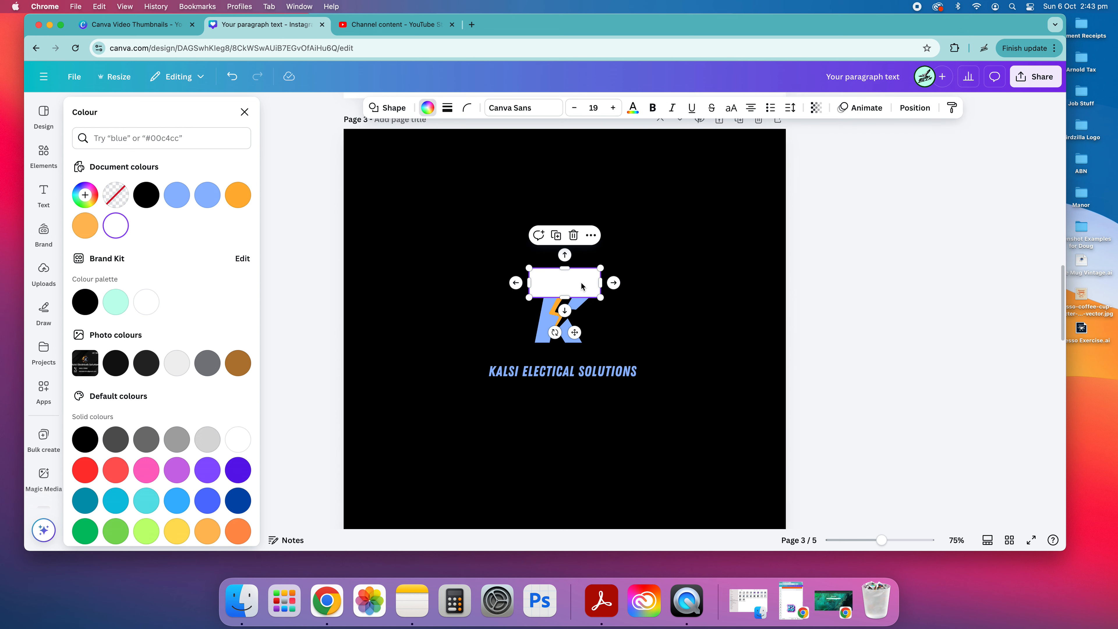
click(147, 195)
click(859, 286)
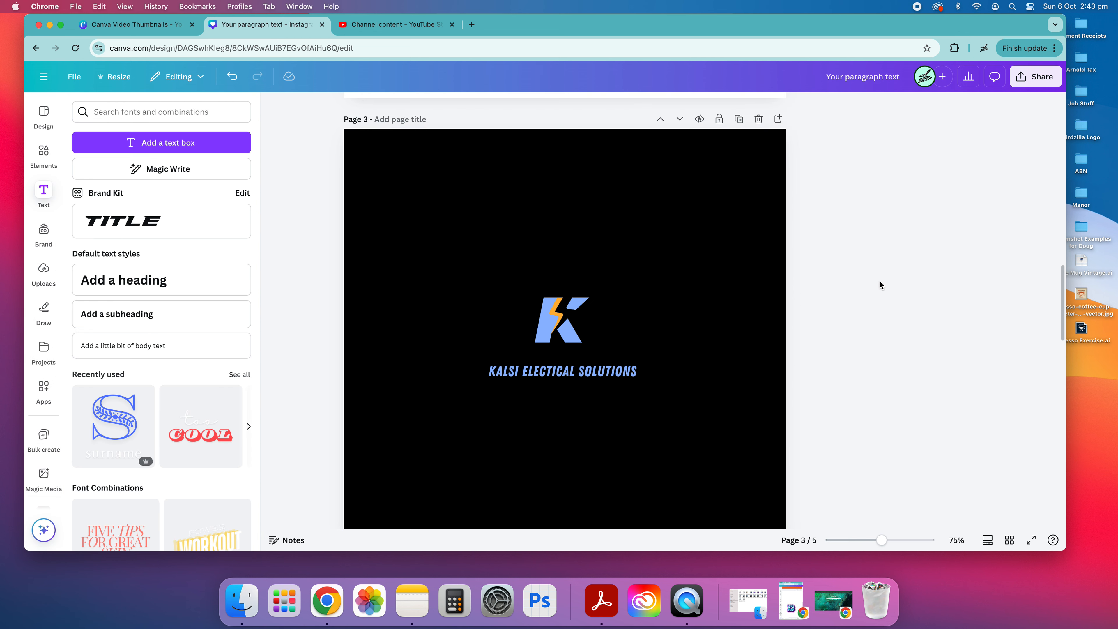
Compare the logo on black on page 3 with the versions on pages 4 and 5.
scroll(879, 282, up, 5)
scroll(878, 285, down, 5)
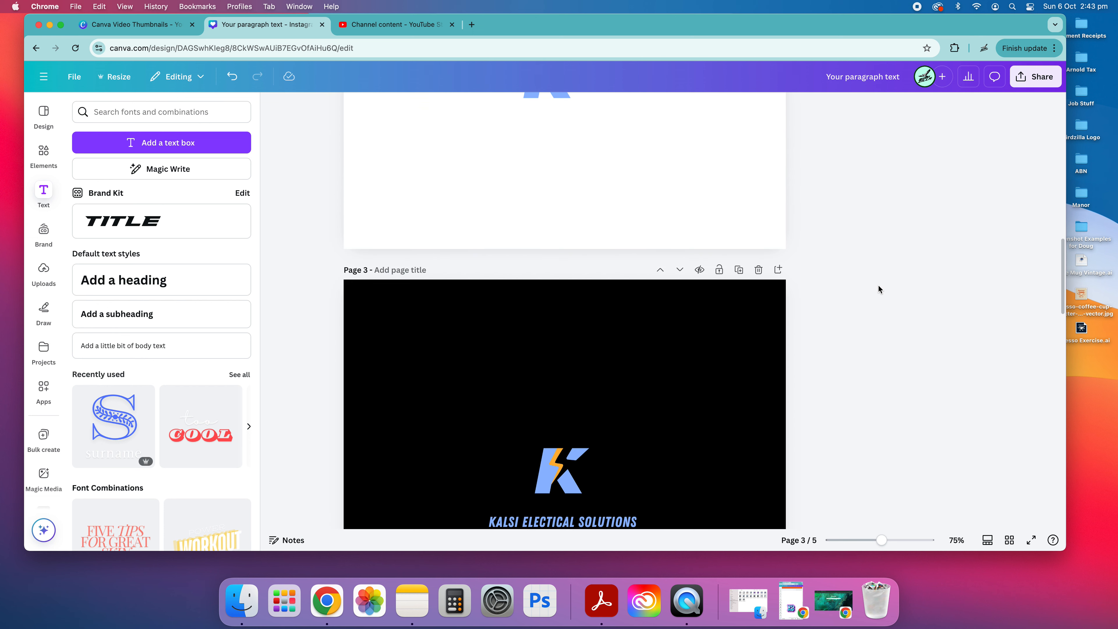
scroll(880, 287, down, 1)
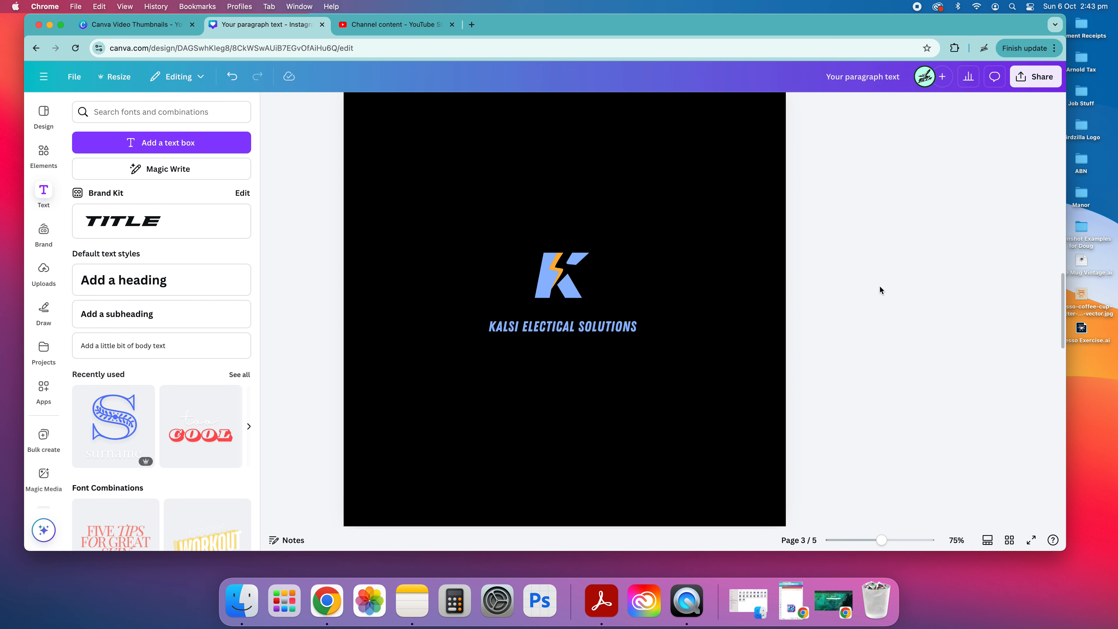
scroll(735, 291, up, 3)
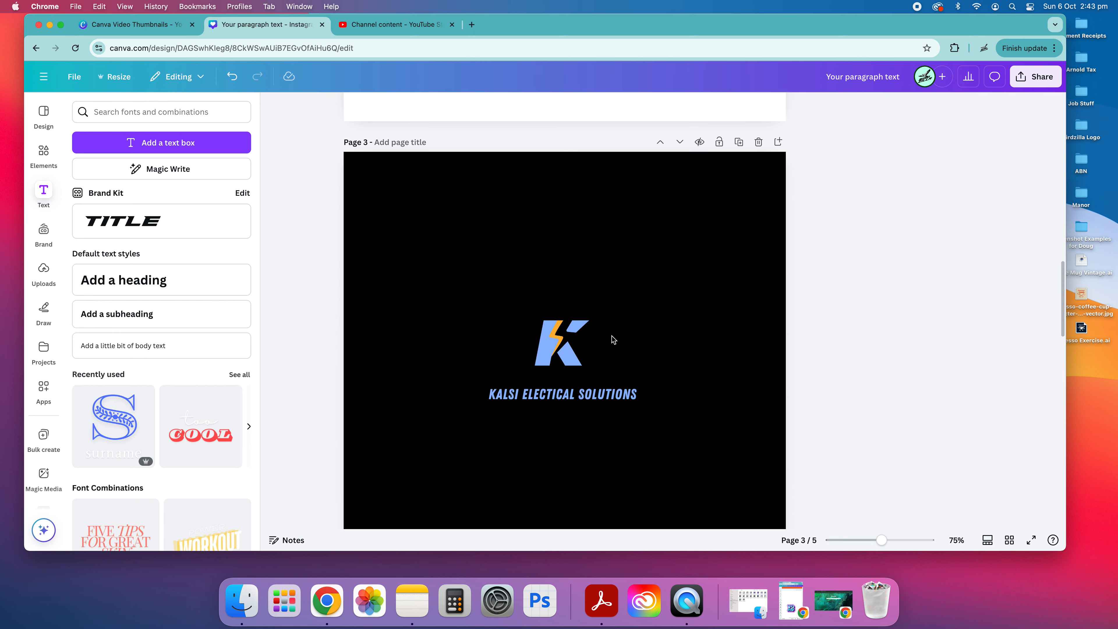
scroll(799, 321, down, 20)
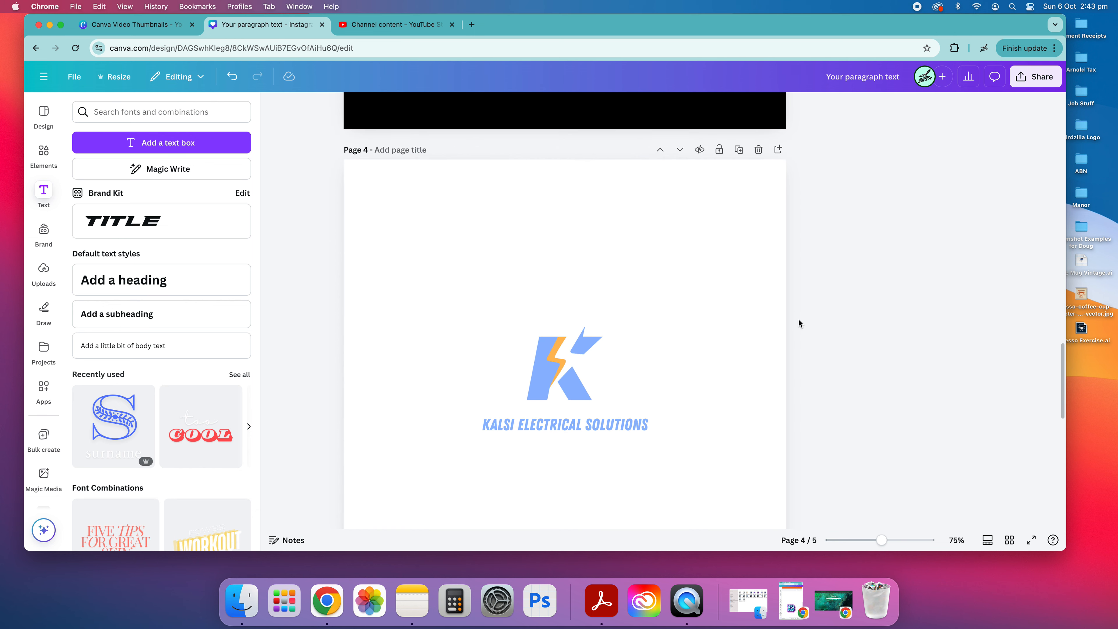
scroll(643, 336, down, 2)
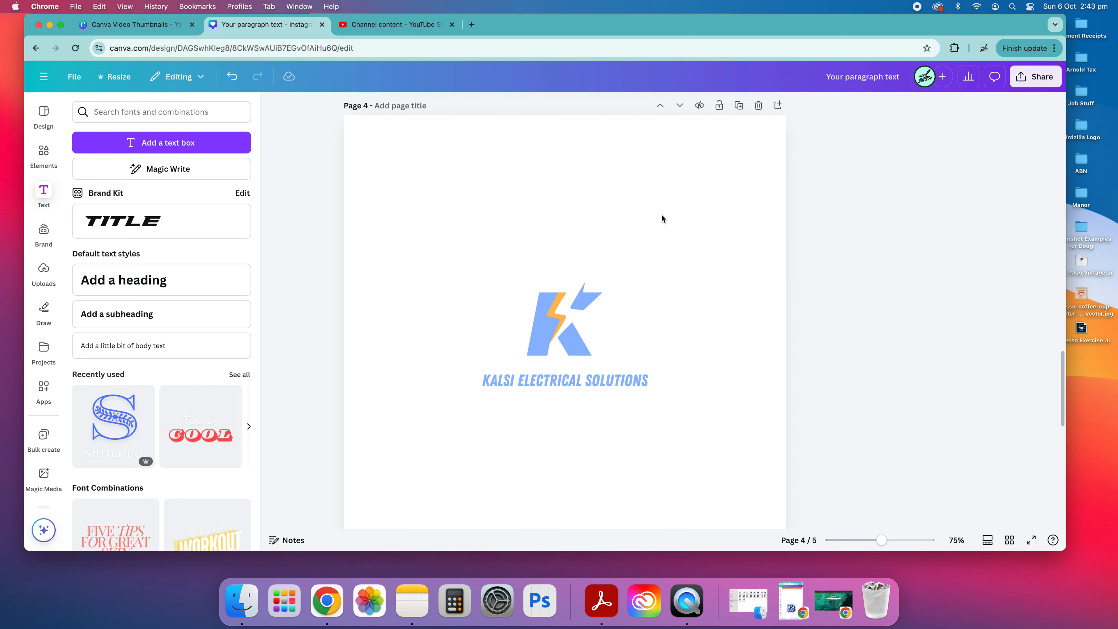
scroll(662, 213, down, 15)
scroll(648, 209, down, 2)
scroll(648, 210, up, 1)
scroll(649, 214, down, 1)
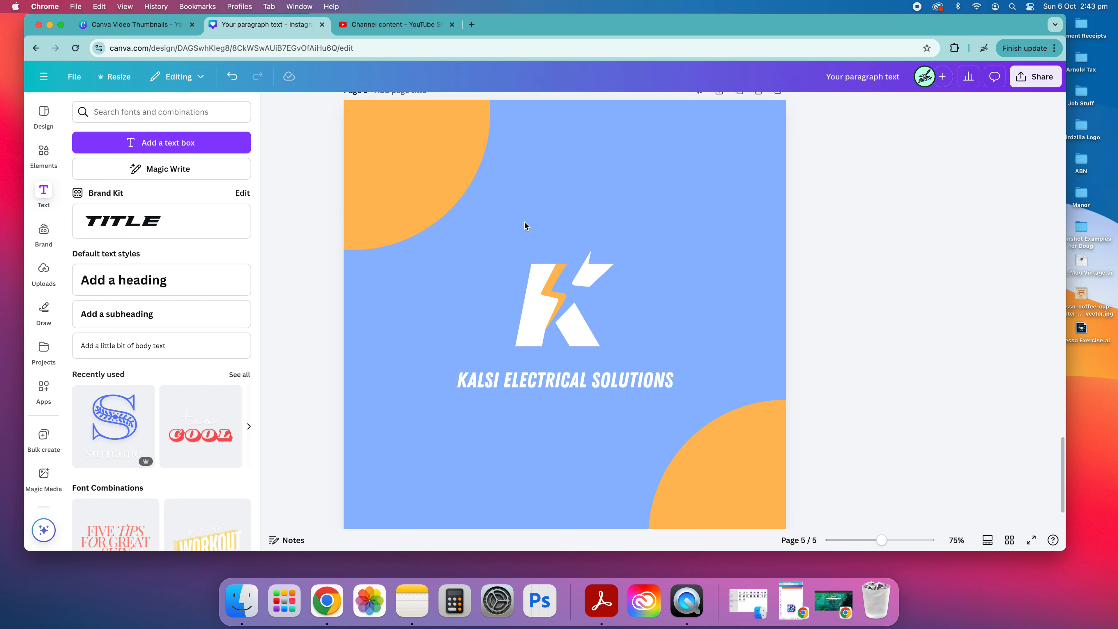
scroll(817, 435, down, 1)
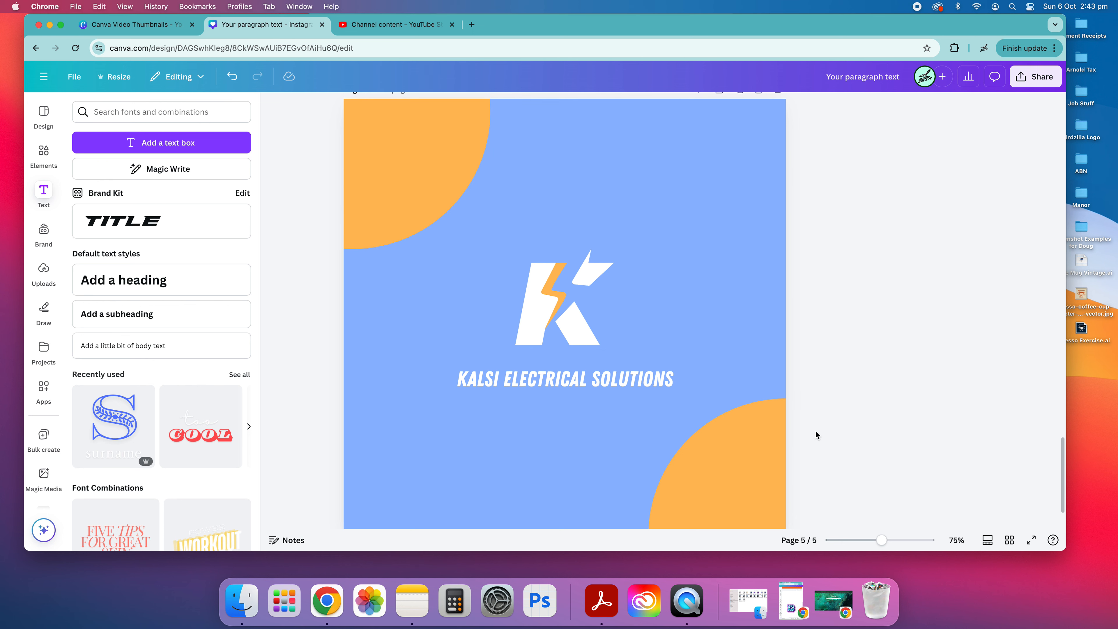
scroll(702, 227, down, 1)
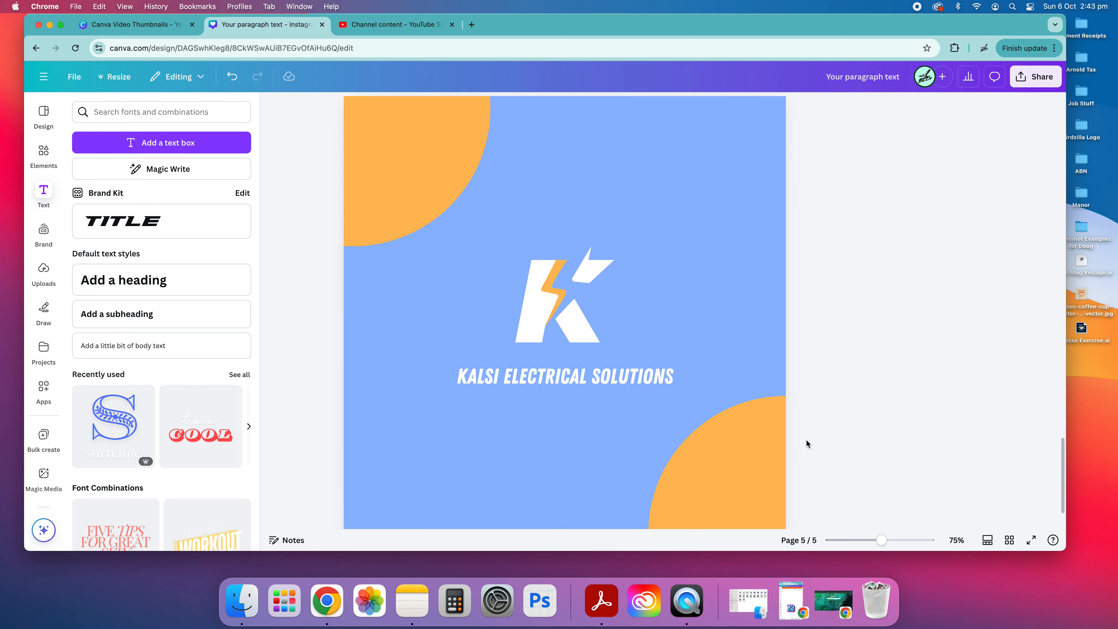
click(772, 453)
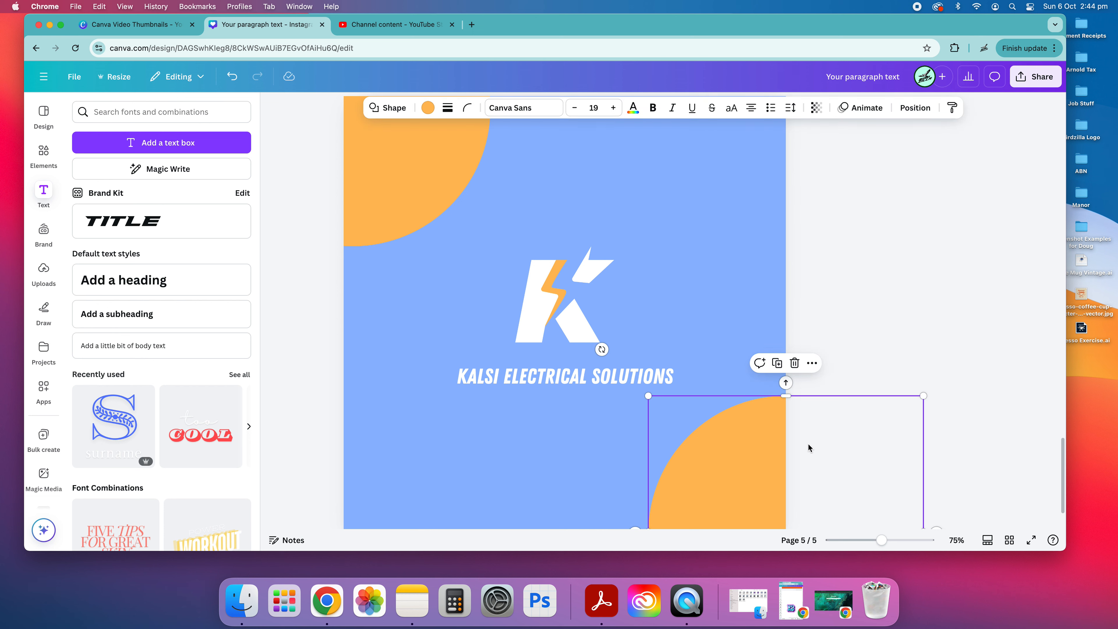
click(842, 194)
scroll(838, 283, up, 1)
scroll(839, 279, down, 1)
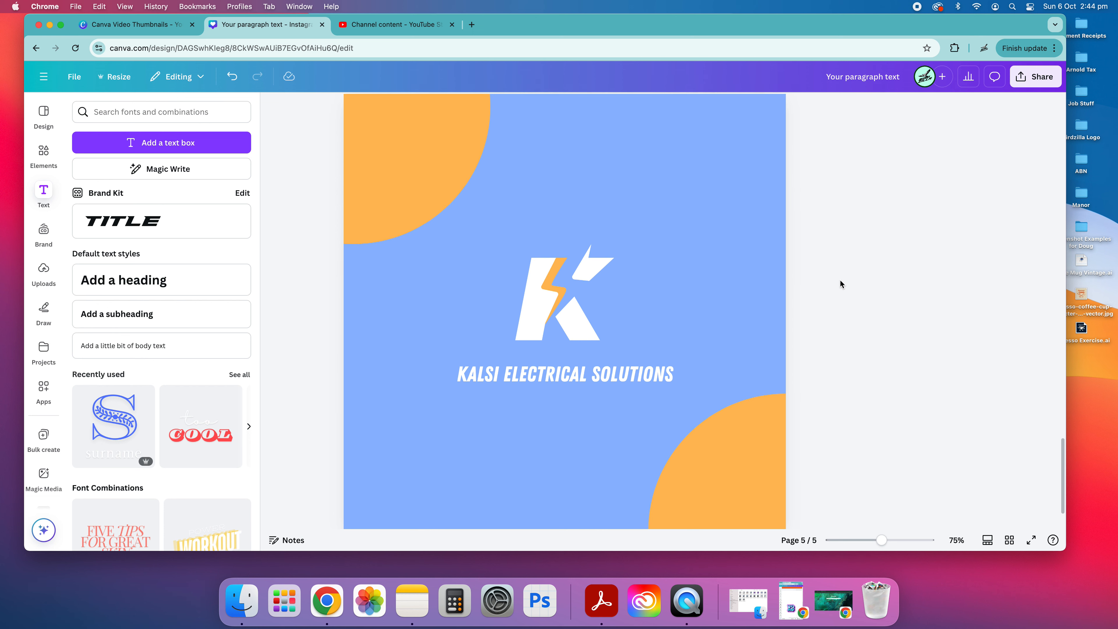
scroll(840, 283, down, 1)
scroll(840, 284, up, 1)
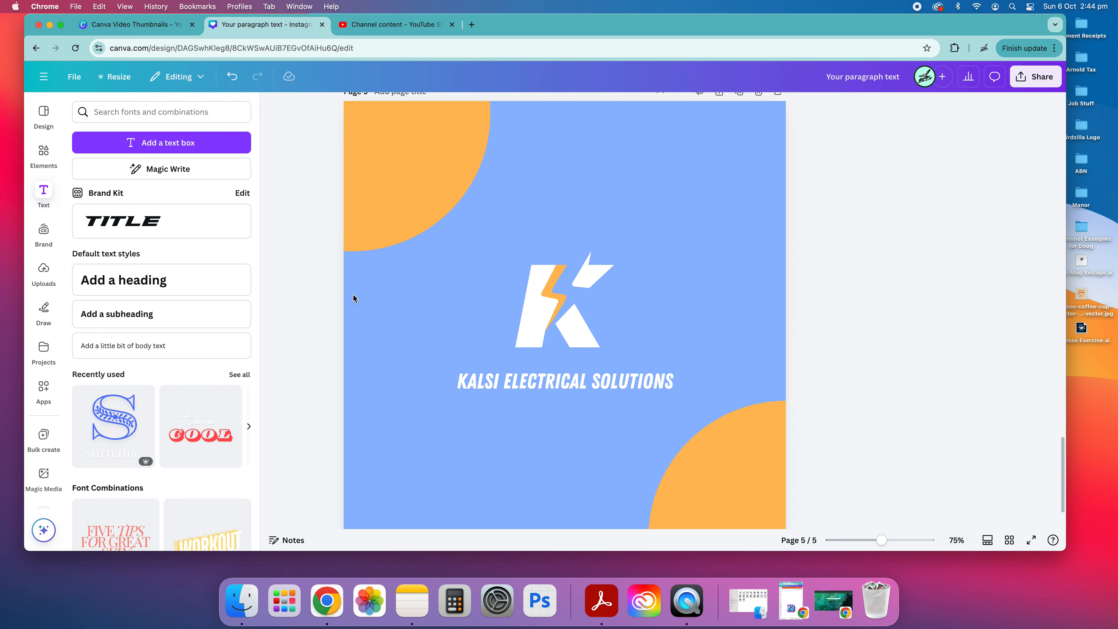
Add a square shape to page 5, flatten it into a strip and place it over the pointed tip of the K.
click(44, 153)
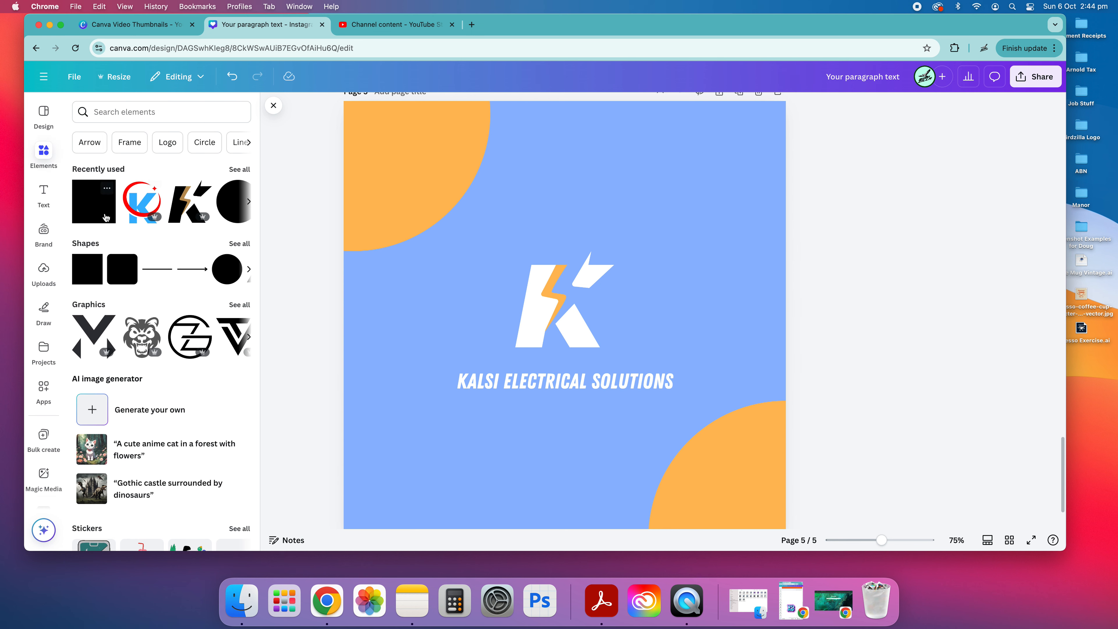
click(106, 217)
drag(604, 335, 705, 236)
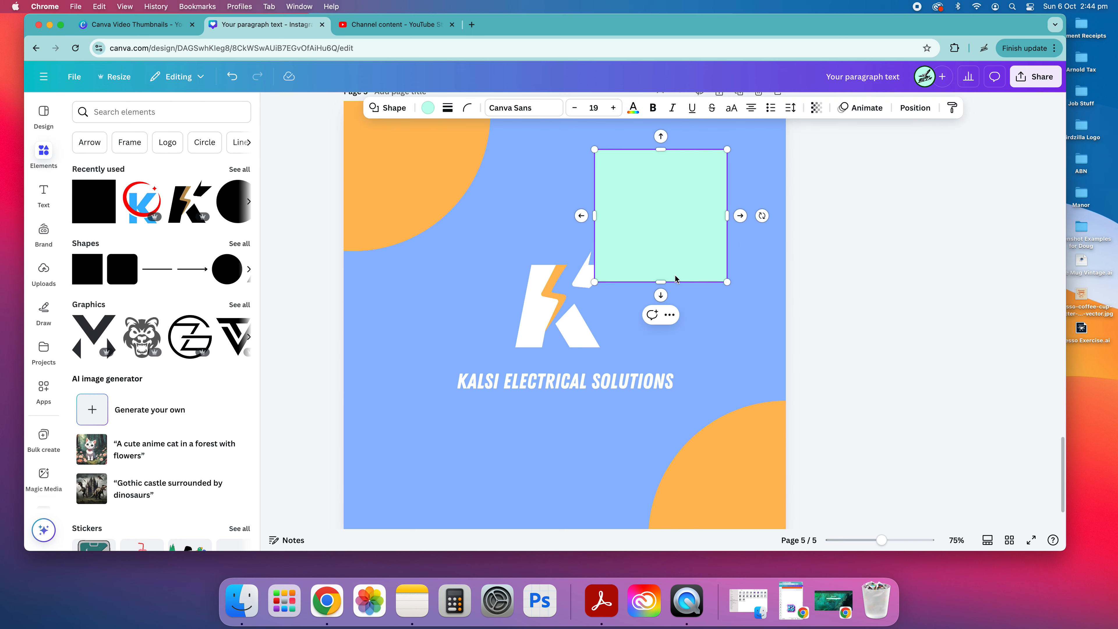
drag(665, 281, 595, 243)
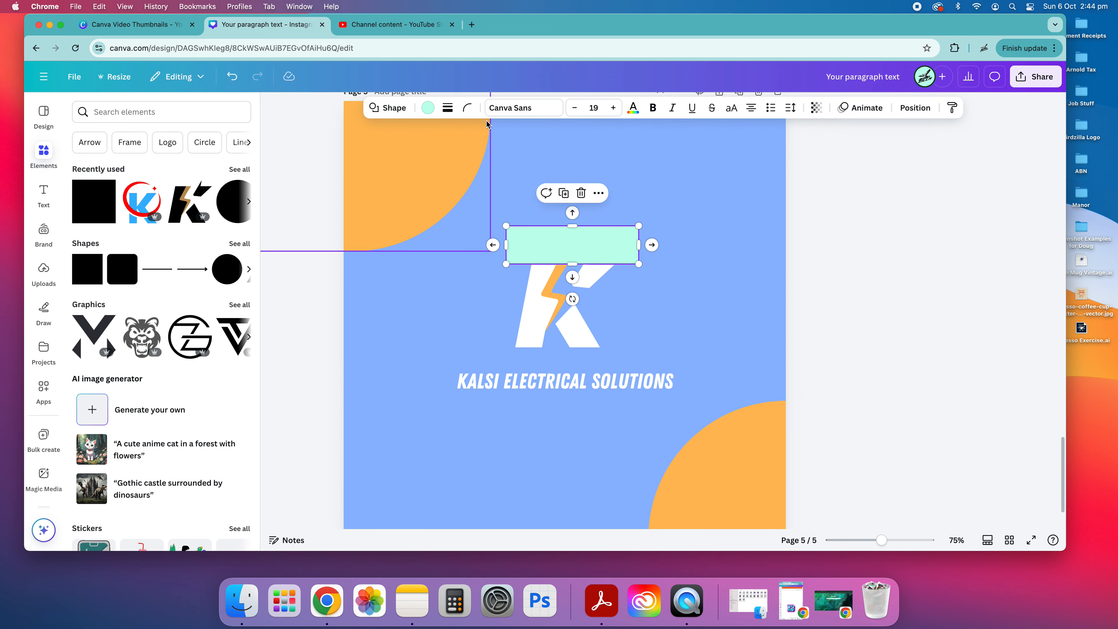
Recolour the covering strip with the light blue document colour of the page 5 background and nudge it down slightly.
click(428, 108)
click(177, 191)
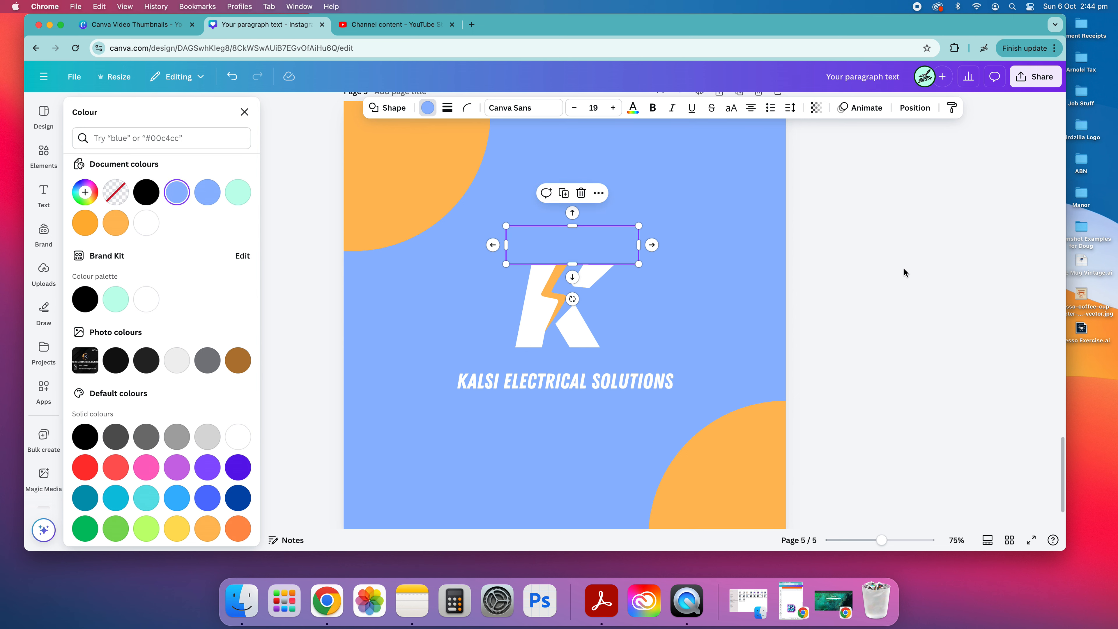
click(948, 274)
click(570, 250)
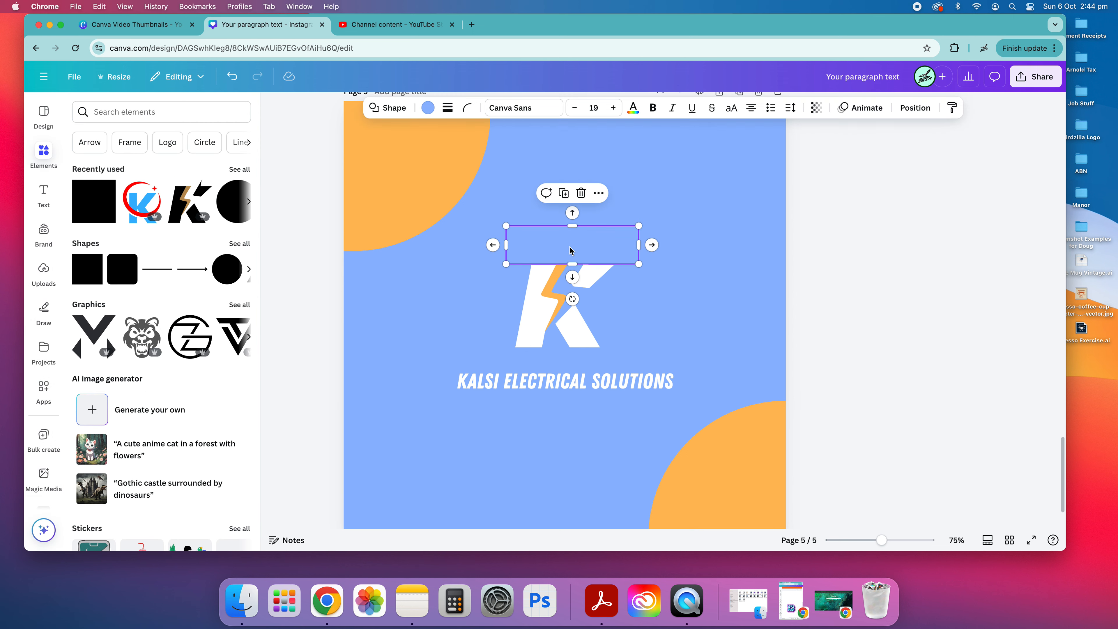
key(Down)
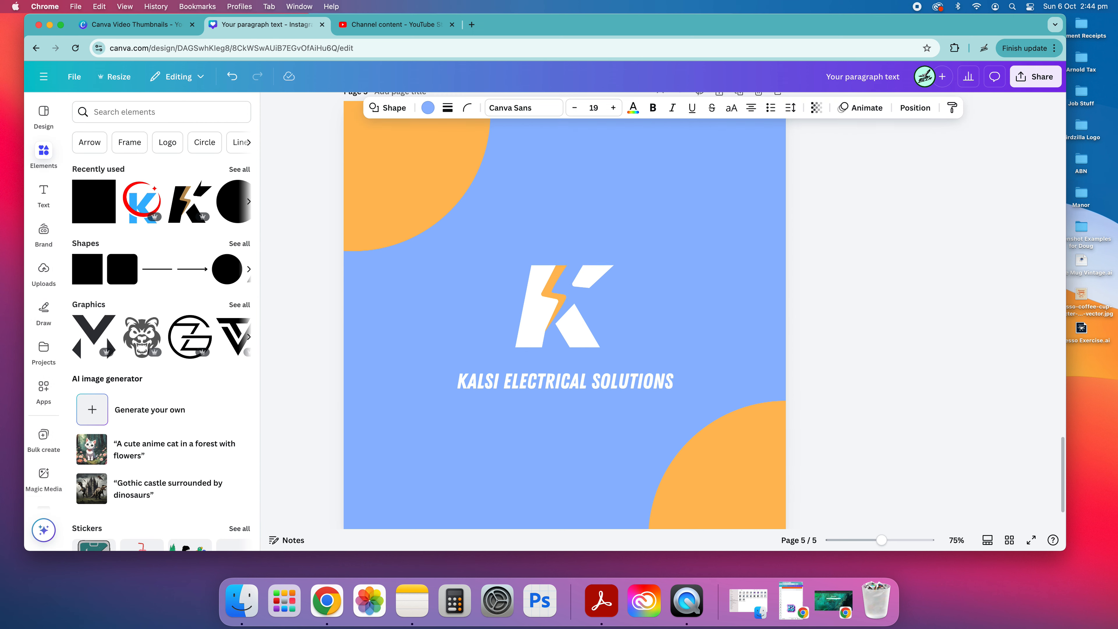
click(914, 310)
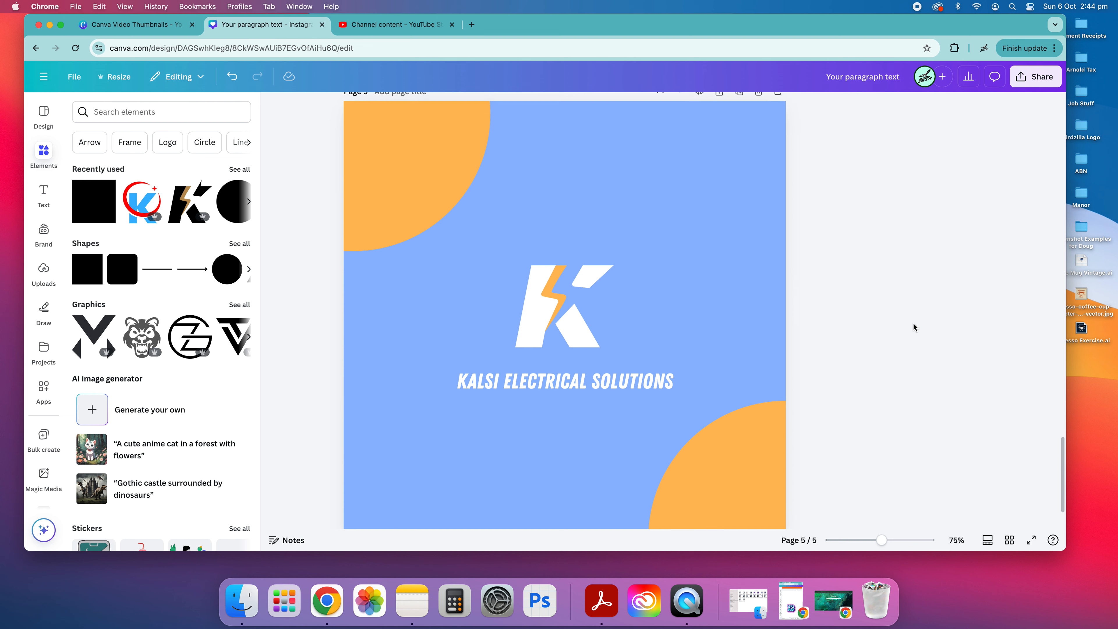
Delete the light blue strip covering the tip of the K on page 5.
scroll(919, 342, down, 2)
scroll(614, 225, up, 1)
click(614, 225)
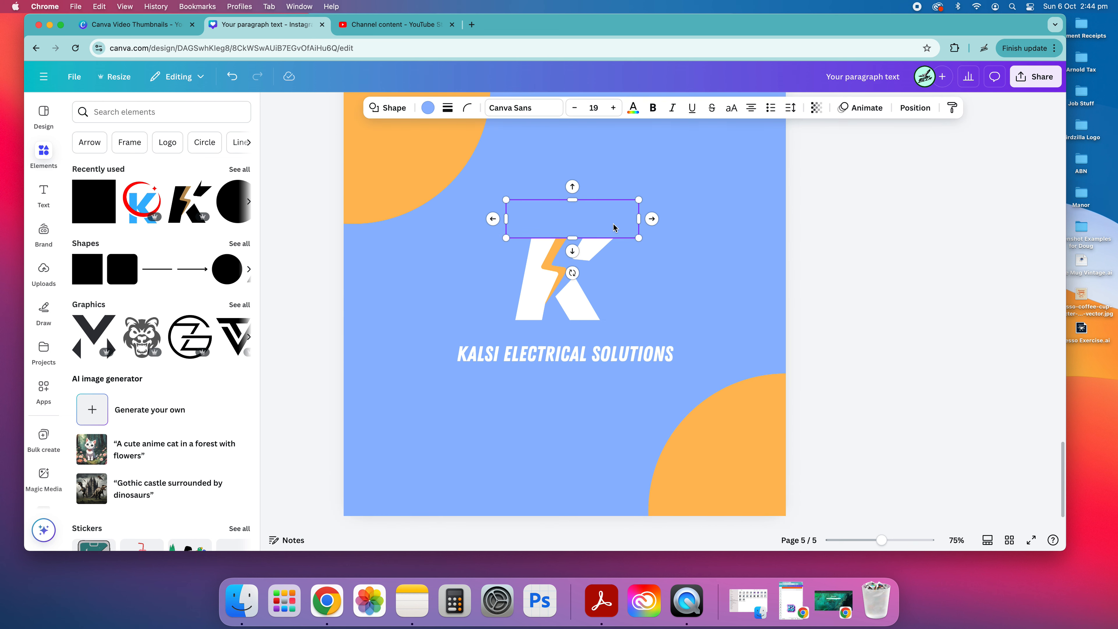
key(Delete)
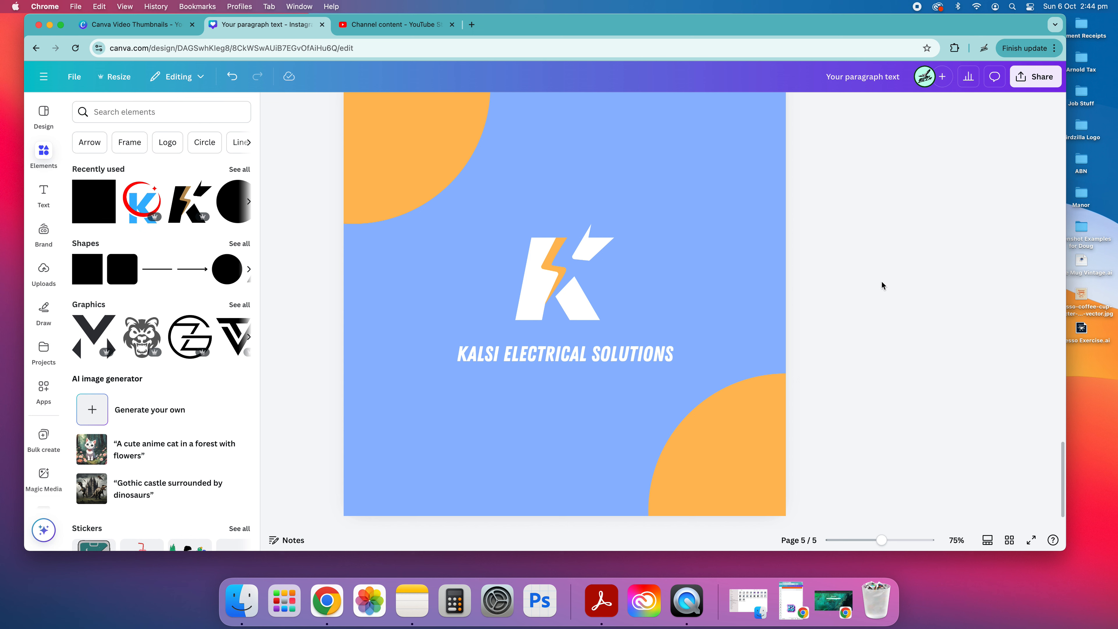
Move the orange circle in the upper-left corner of page 5 slightly left and down.
click(777, 460)
scroll(836, 447, up, 2)
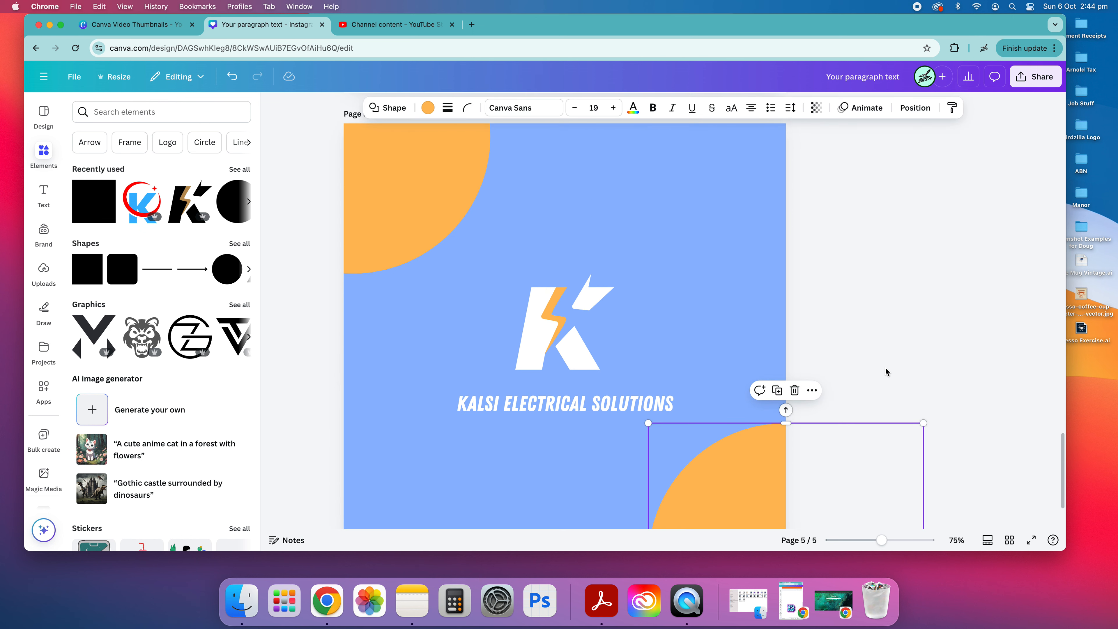
click(886, 372)
click(452, 180)
drag(452, 180, 437, 200)
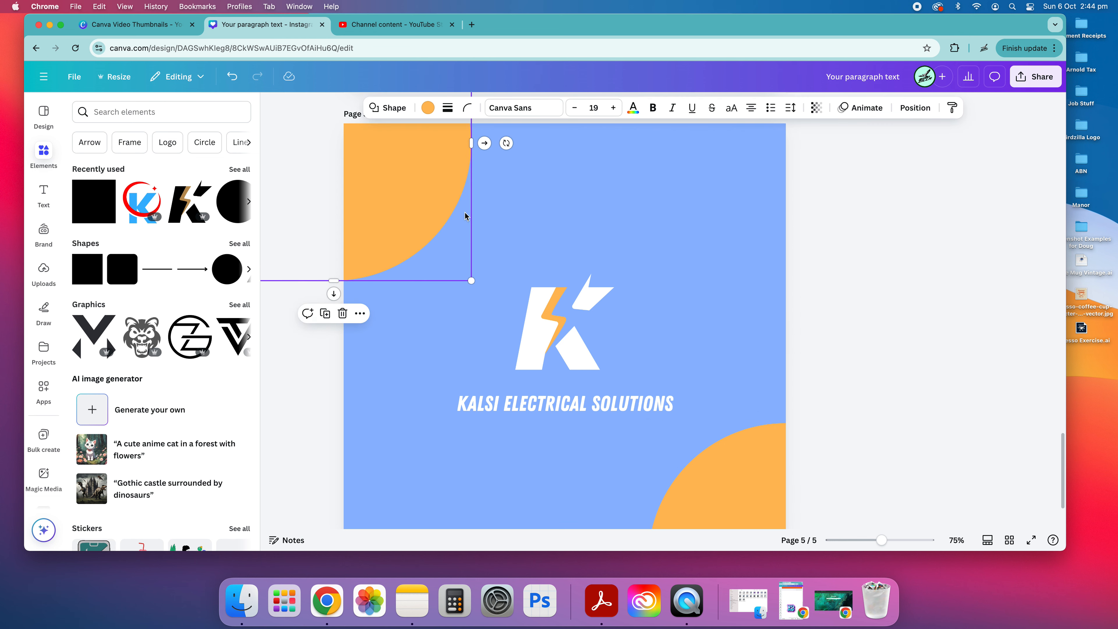
Delete both orange corner circles from page 5 to judge the logo on the plain blue background.
key(Delete)
scroll(669, 320, down, 3)
click(747, 457)
key(Delete)
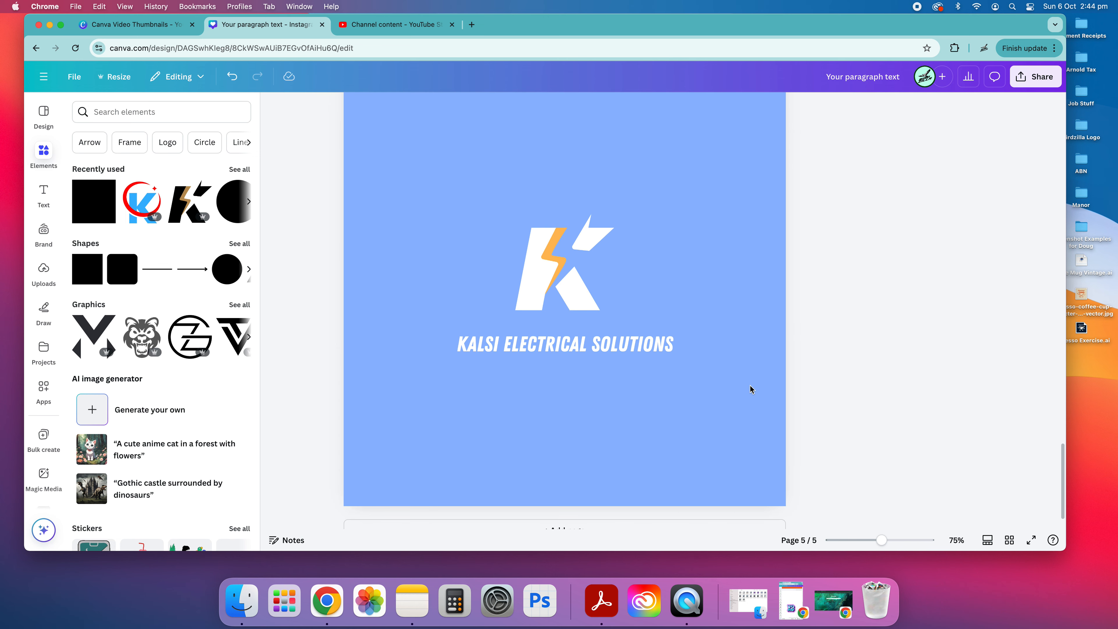
scroll(751, 389, up, 8)
scroll(748, 388, down, 8)
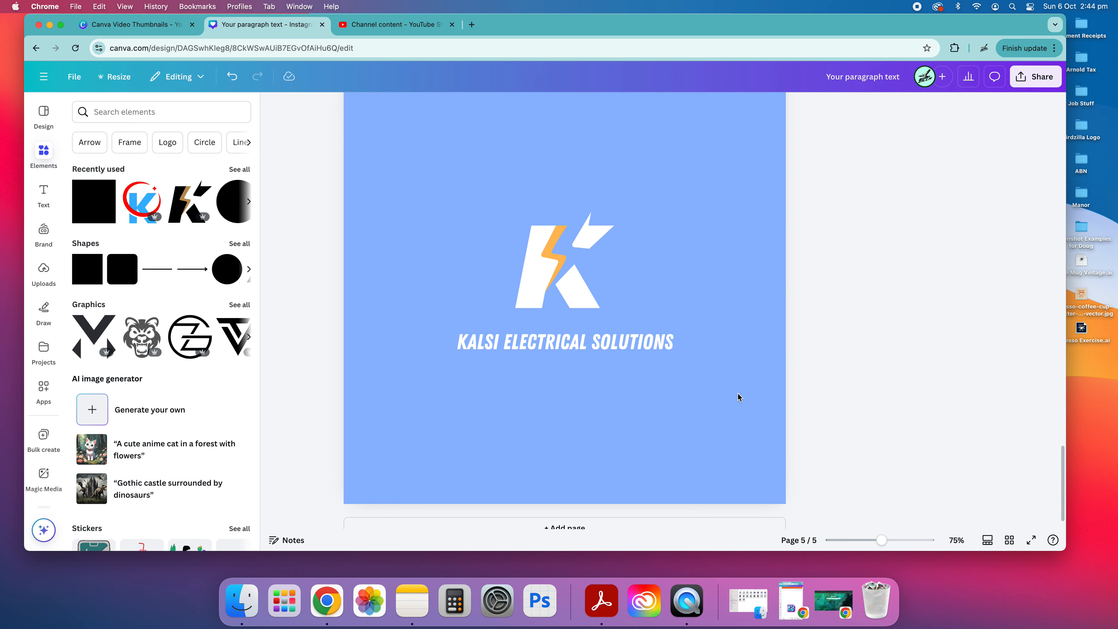
Undo the deletion of both orange corner circles on page 5.
scroll(738, 397, up, 2)
key(super+z)
key(super+z)
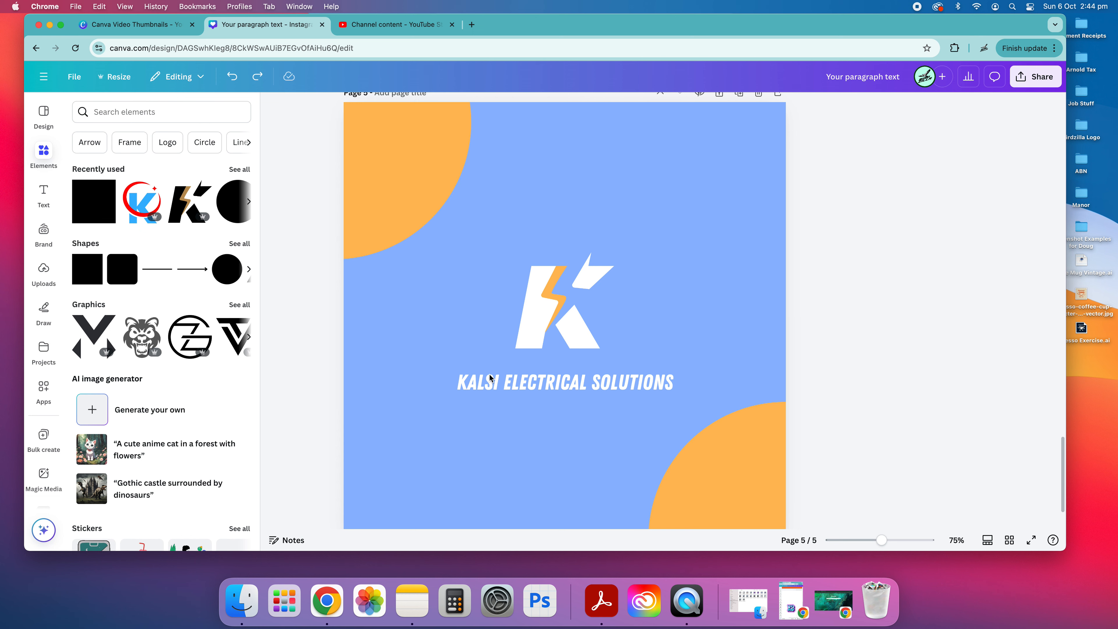
Copy the original Kalsi Electricals Solution business card group from page 1 onto page 5.
scroll(642, 422, up, 20)
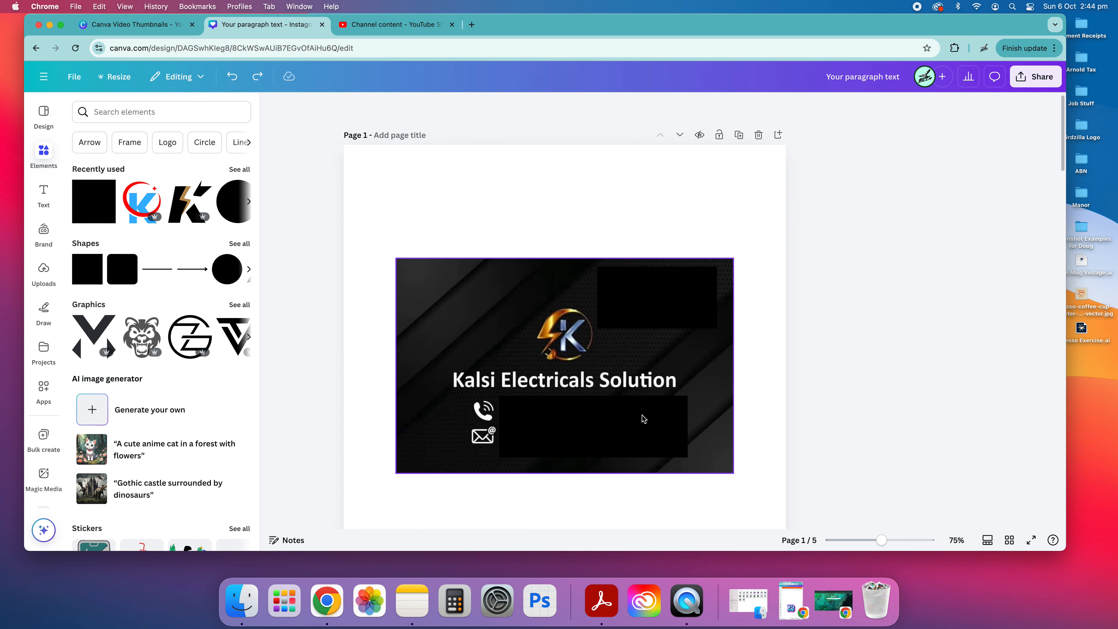
click(550, 324)
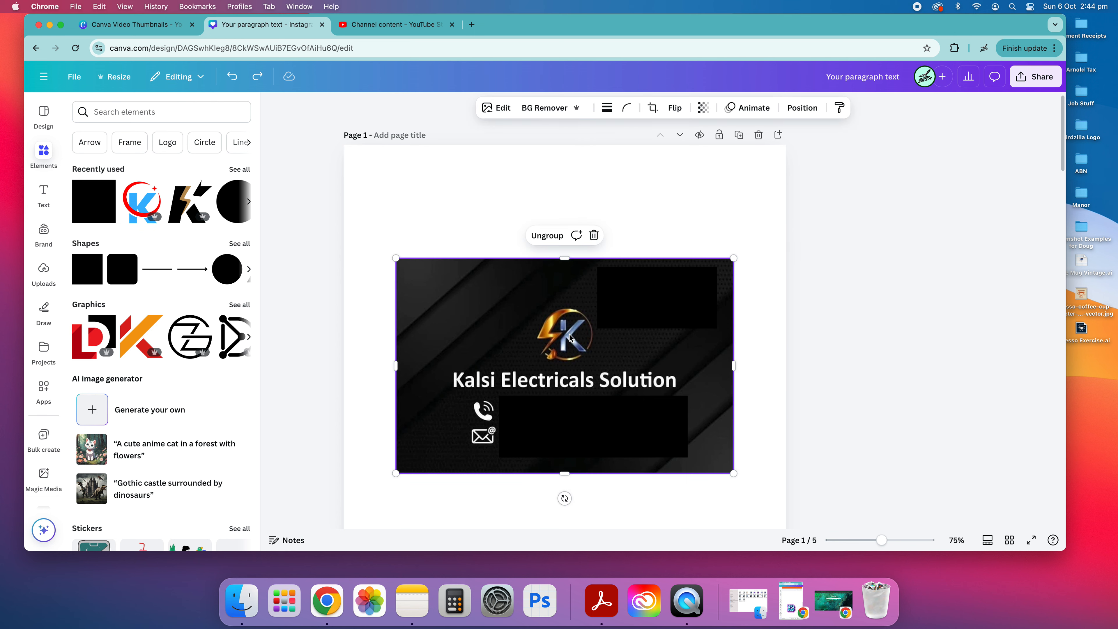
scroll(564, 348, down, 20)
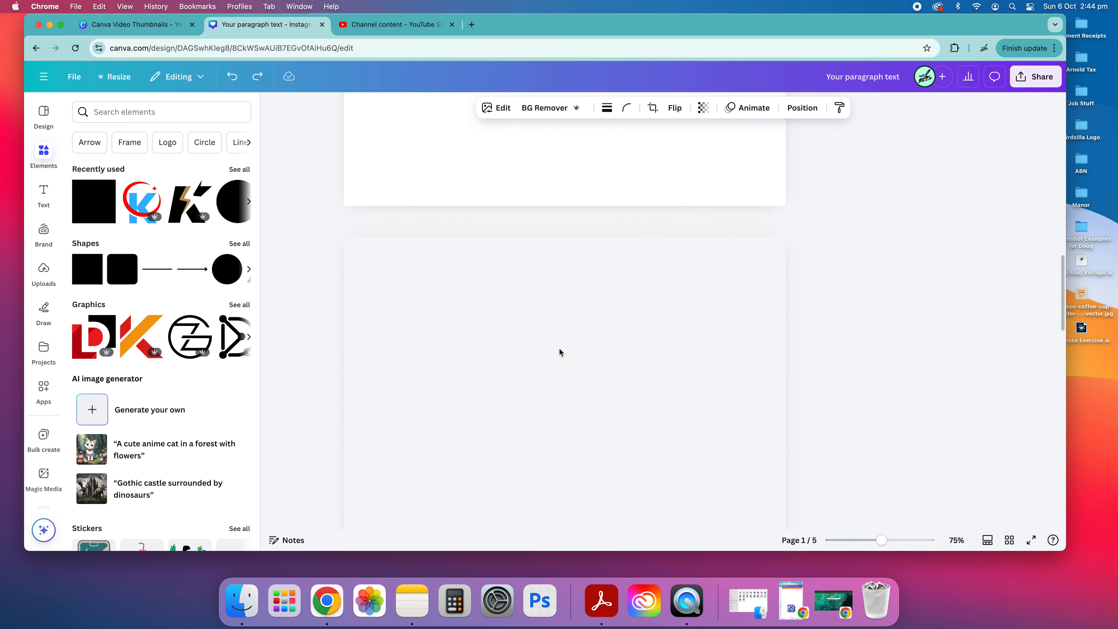
click(658, 281)
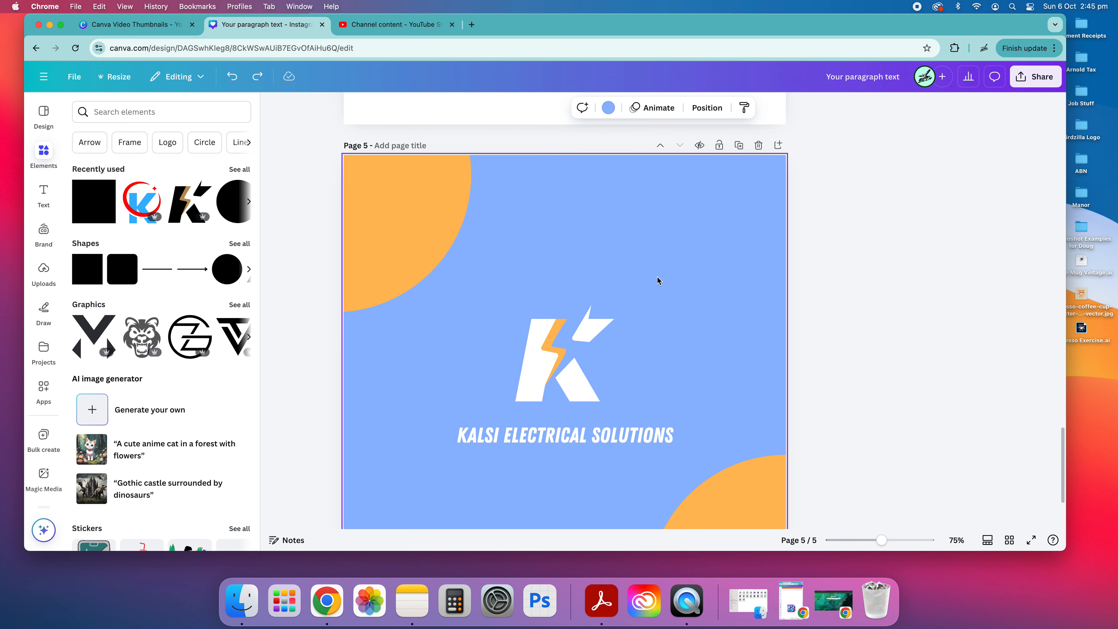
key(cmd+v)
Scale down the pasted business card and centre it above the K, overlapping the upper edge of page 5.
drag(731, 480, 602, 399)
drag(530, 336, 596, 234)
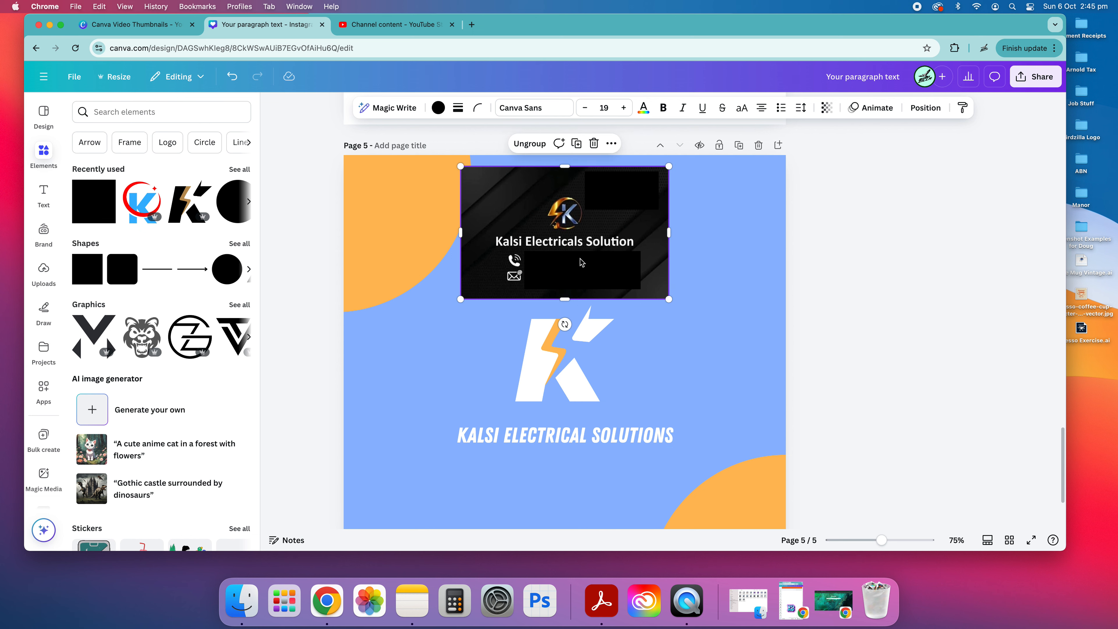
drag(567, 226, 567, 206)
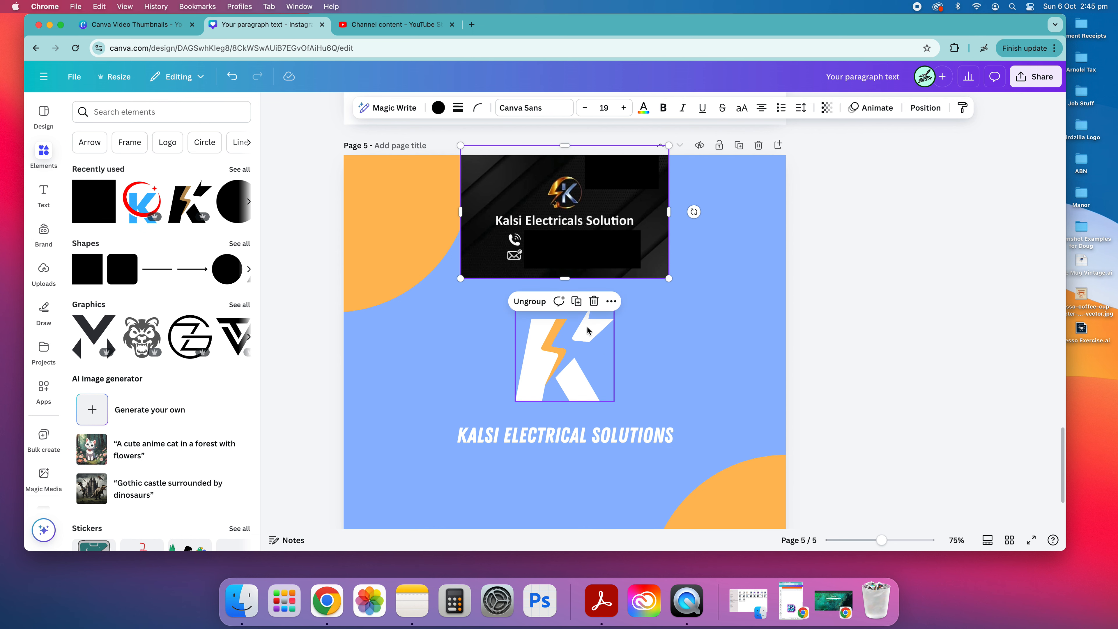
scroll(592, 324, down, 1)
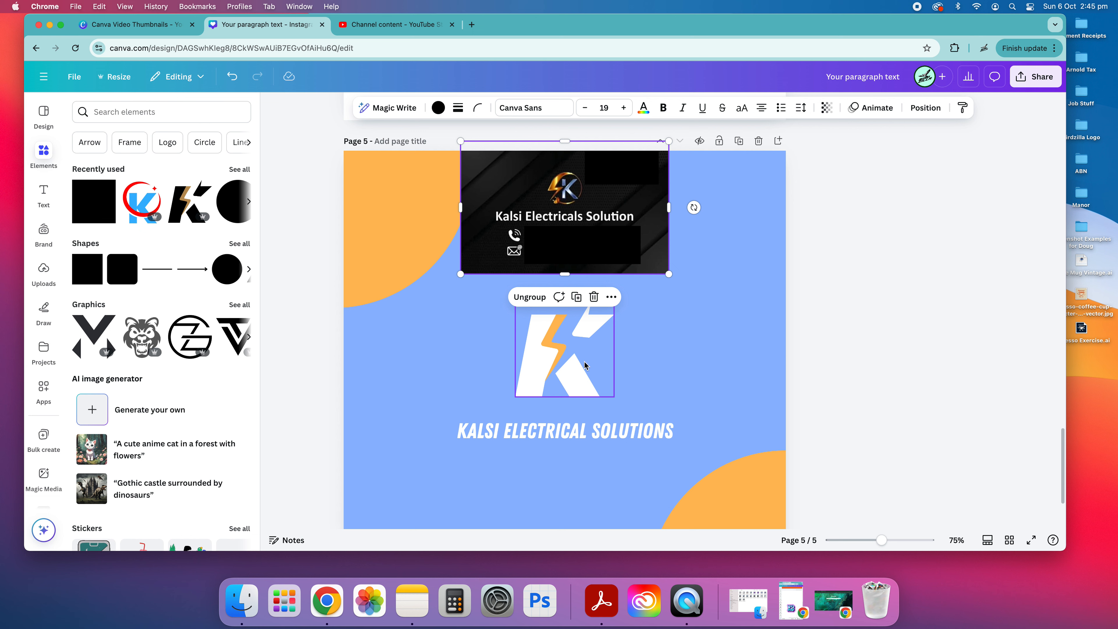
click(836, 346)
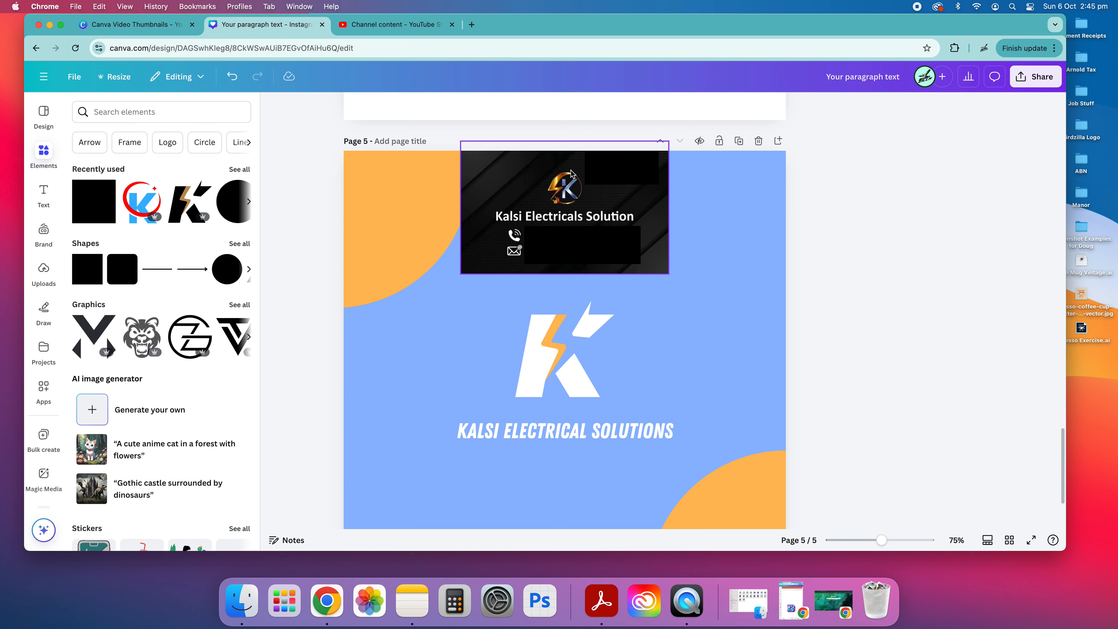
Delete the pasted original business card from above the K on page 5.
click(605, 211)
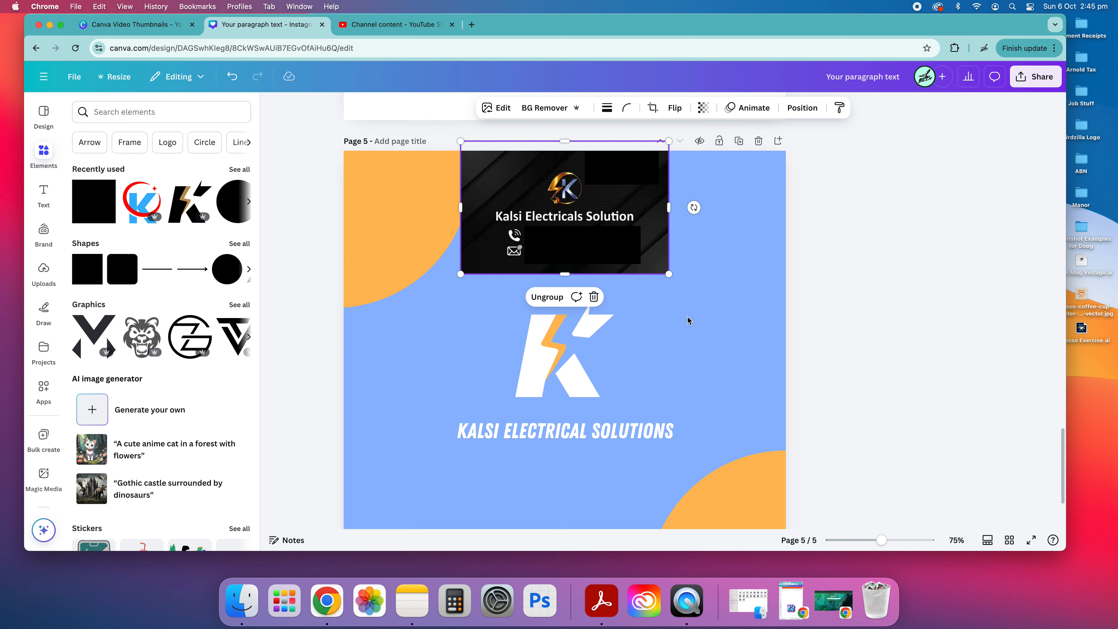
click(699, 369)
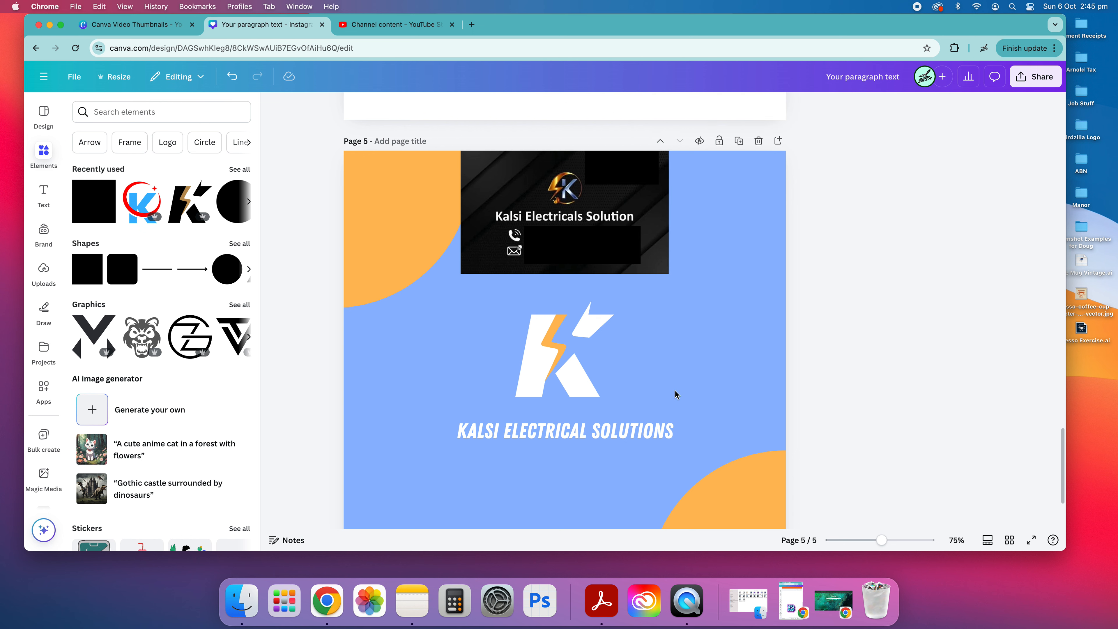
click(589, 199)
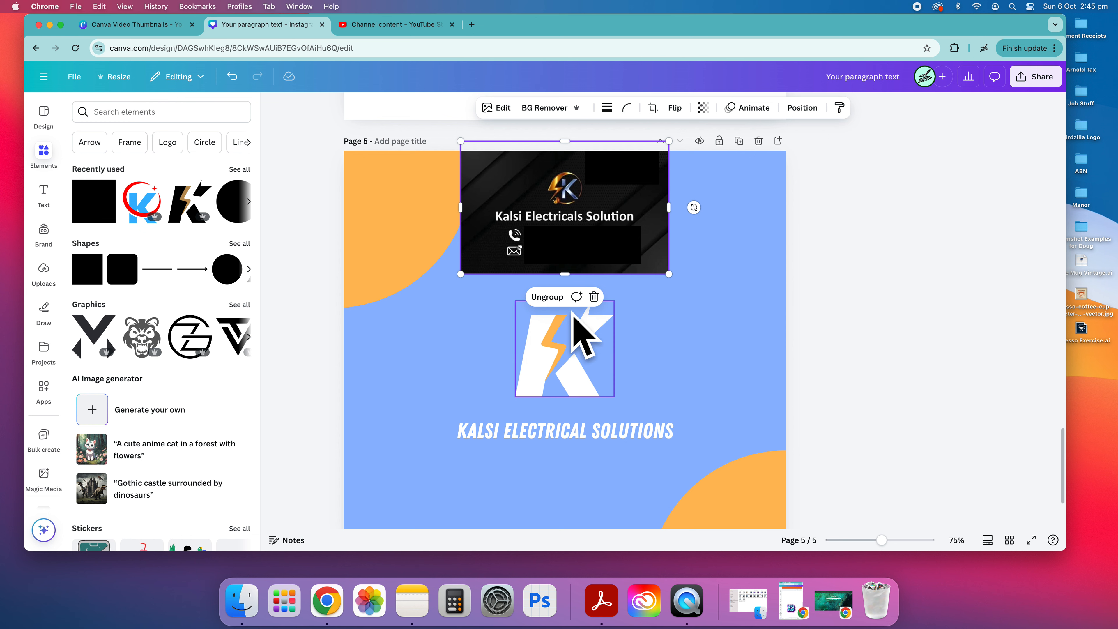
click(753, 341)
click(617, 197)
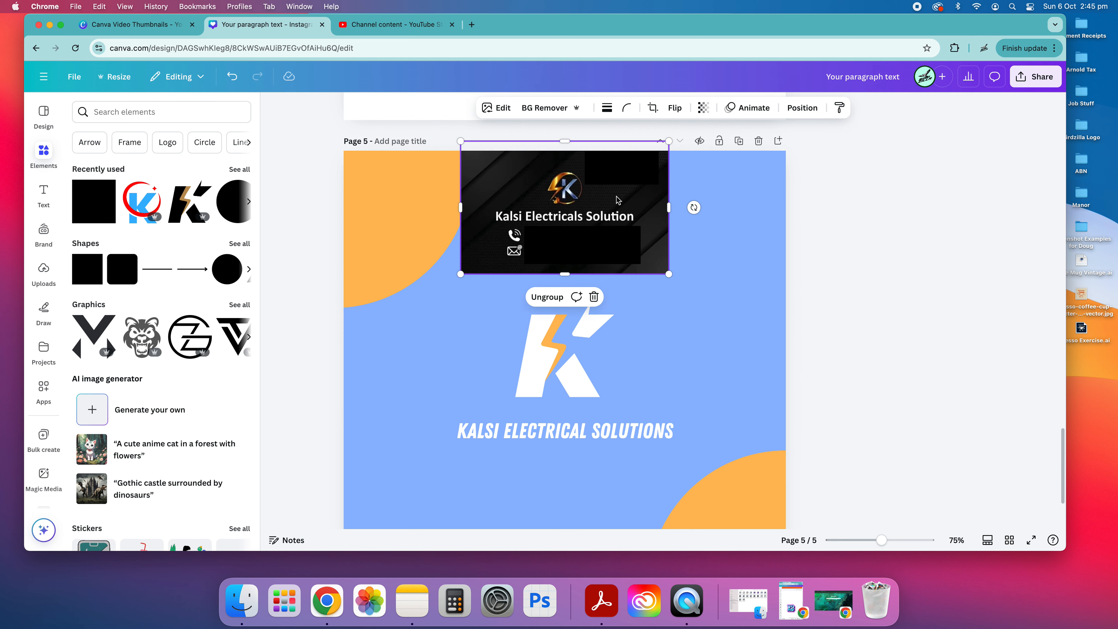
key(BackSpace)
key(BackSpace)
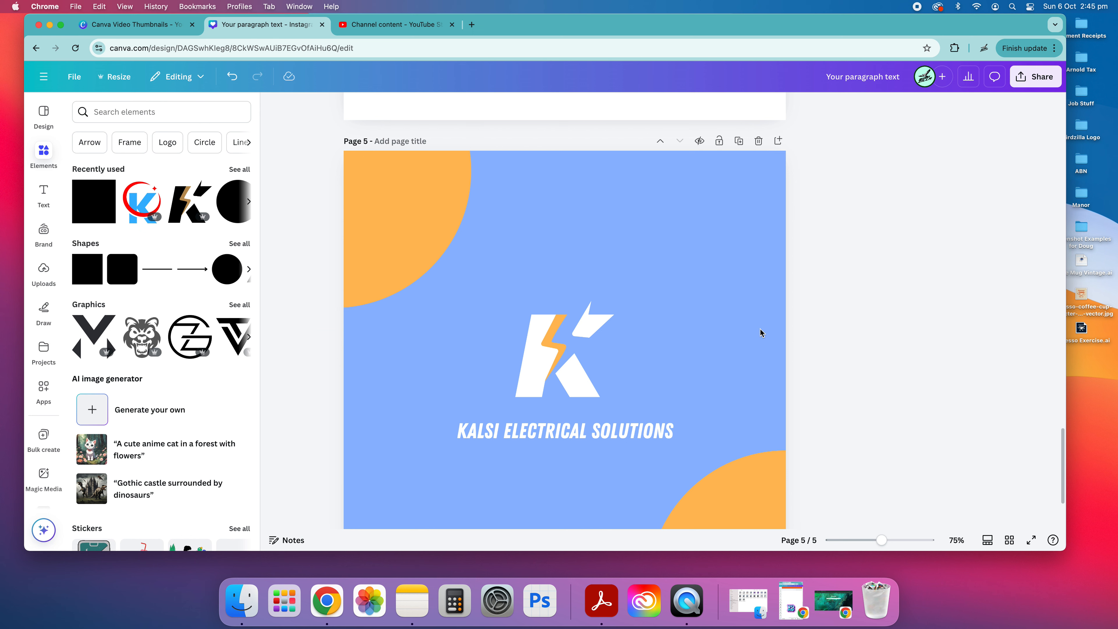
Add a square above the K on page 5 and fill it with the page background's light blue.
click(581, 287)
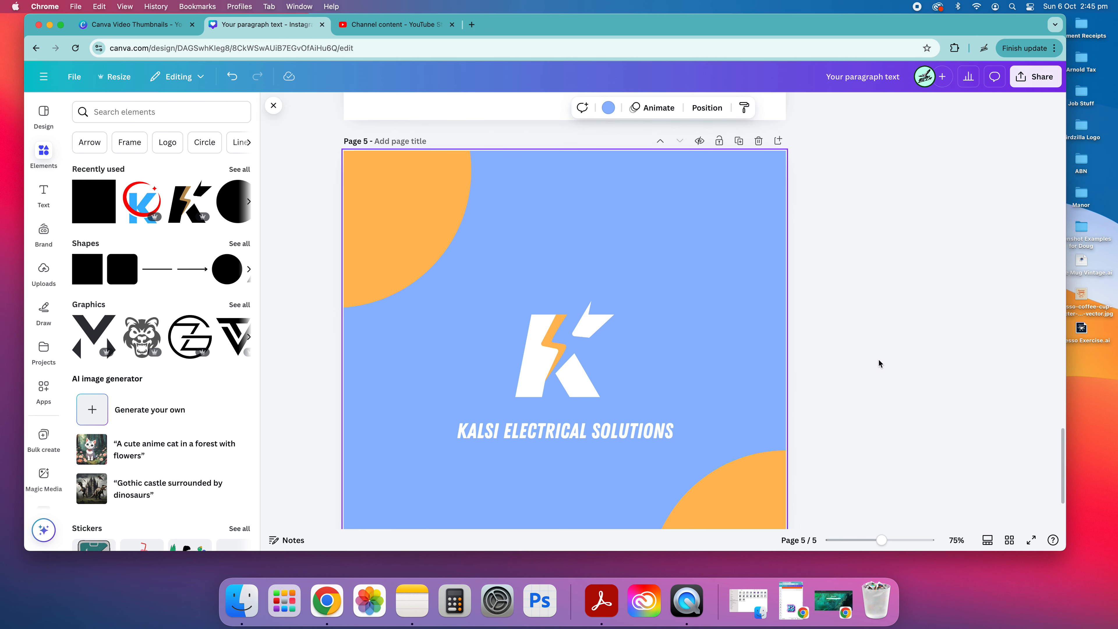
key(r)
drag(567, 327, 583, 205)
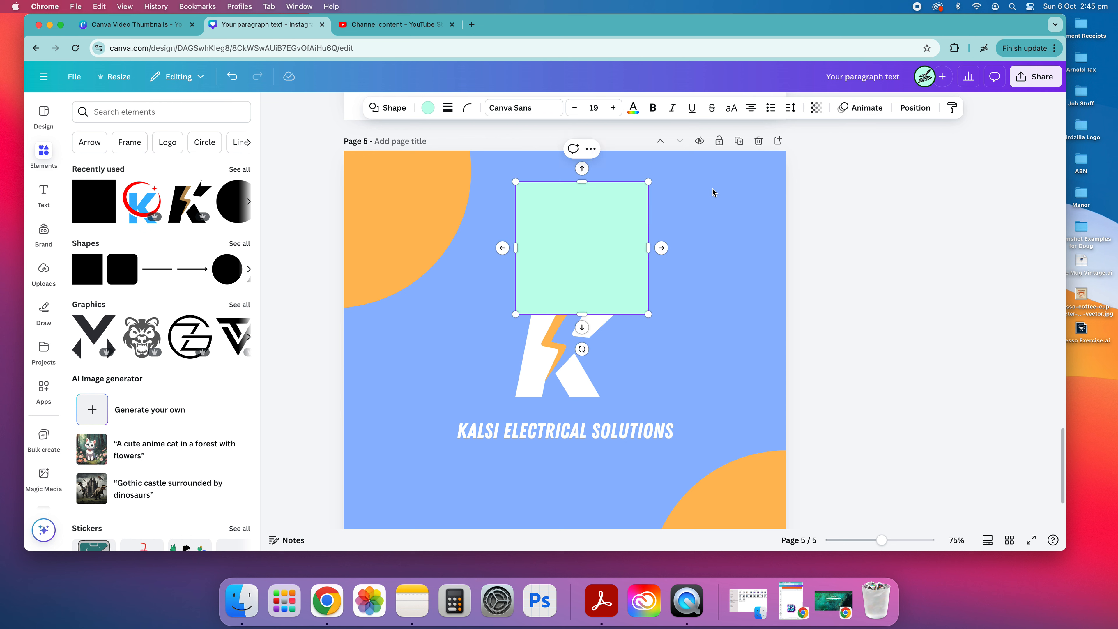
click(427, 108)
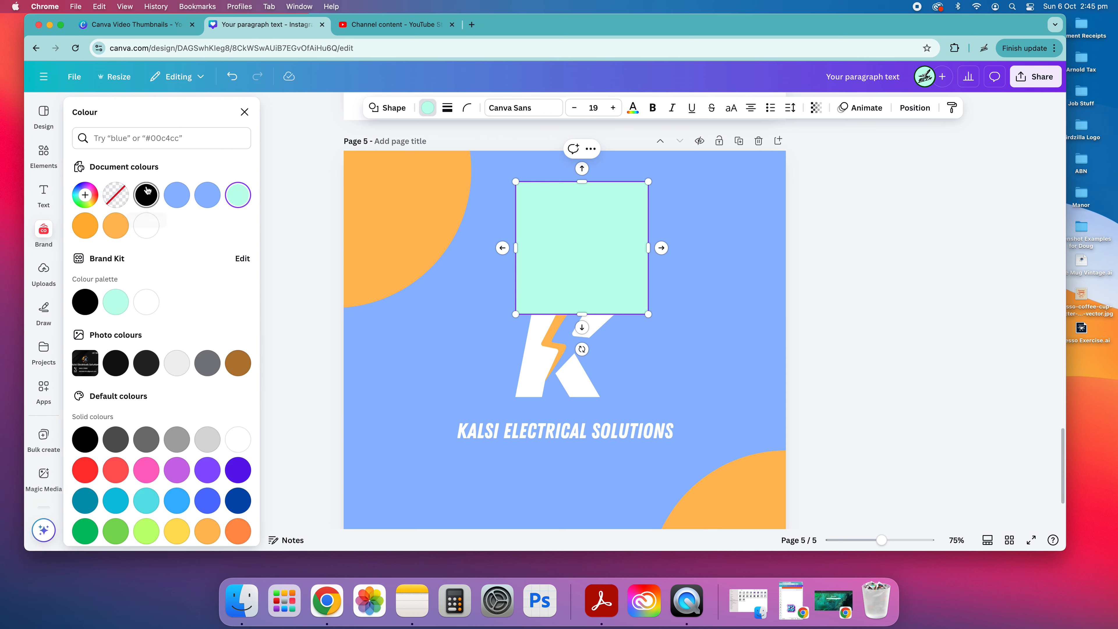
click(173, 194)
click(937, 320)
Shorten the blue square from its upper edge to a thin strip masking the spike that sticks out above the K.
click(599, 180)
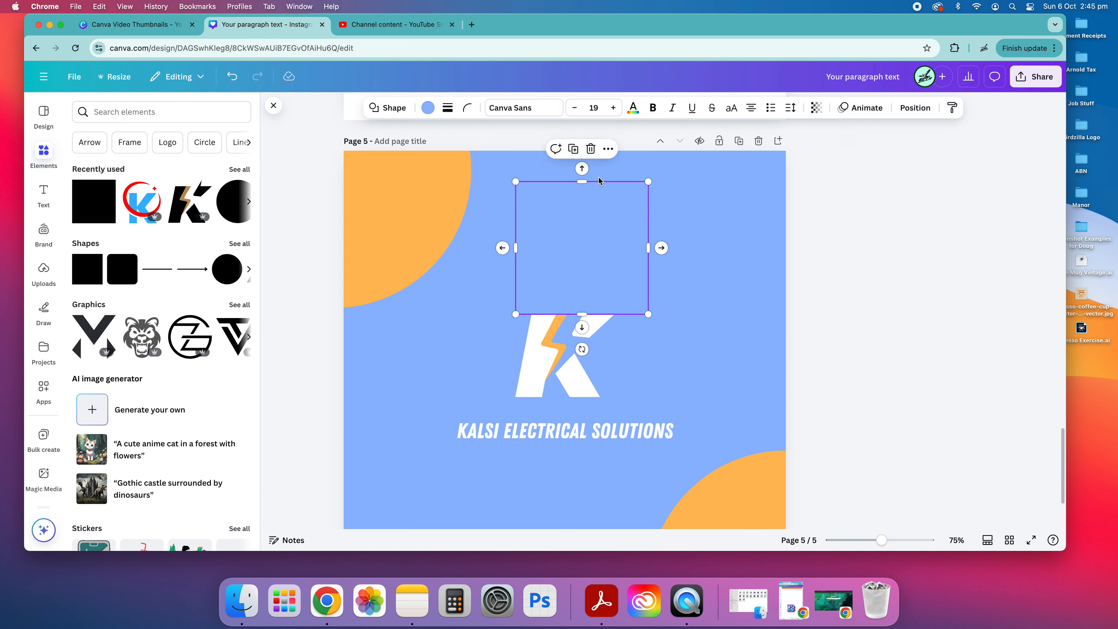
drag(583, 181, 582, 296)
click(945, 349)
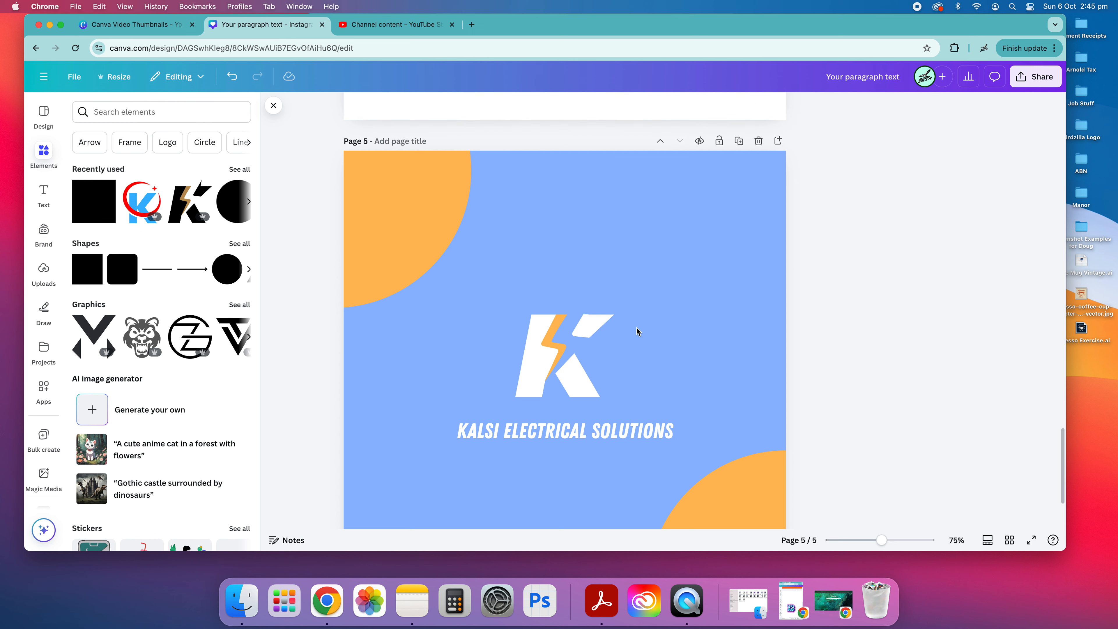
click(567, 298)
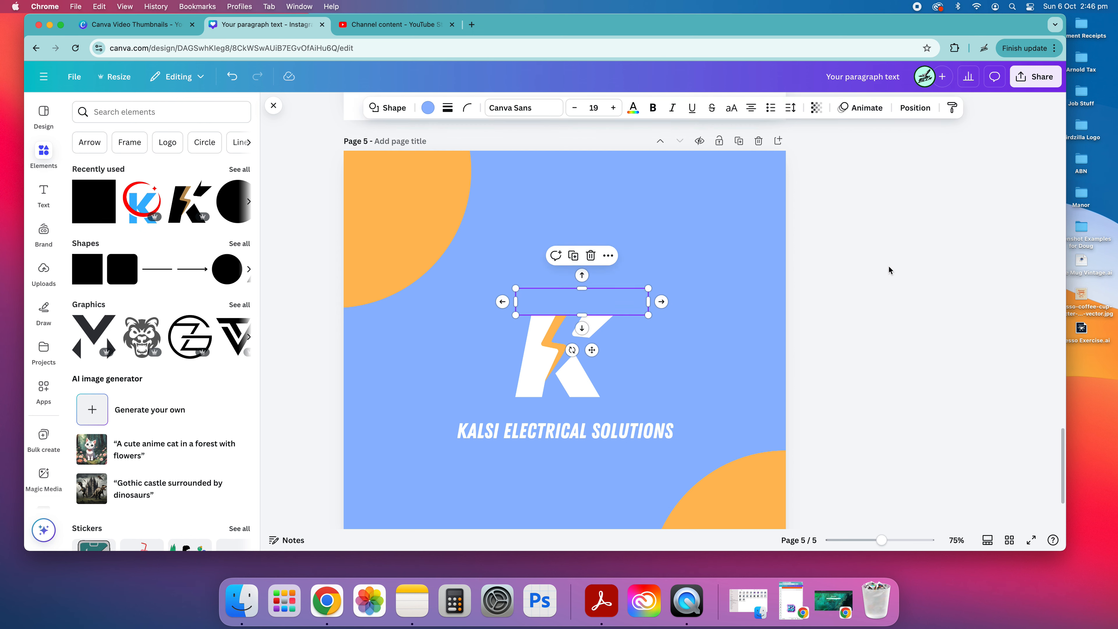
click(710, 310)
Add a new page after page 5.
scroll(775, 326, down, 3)
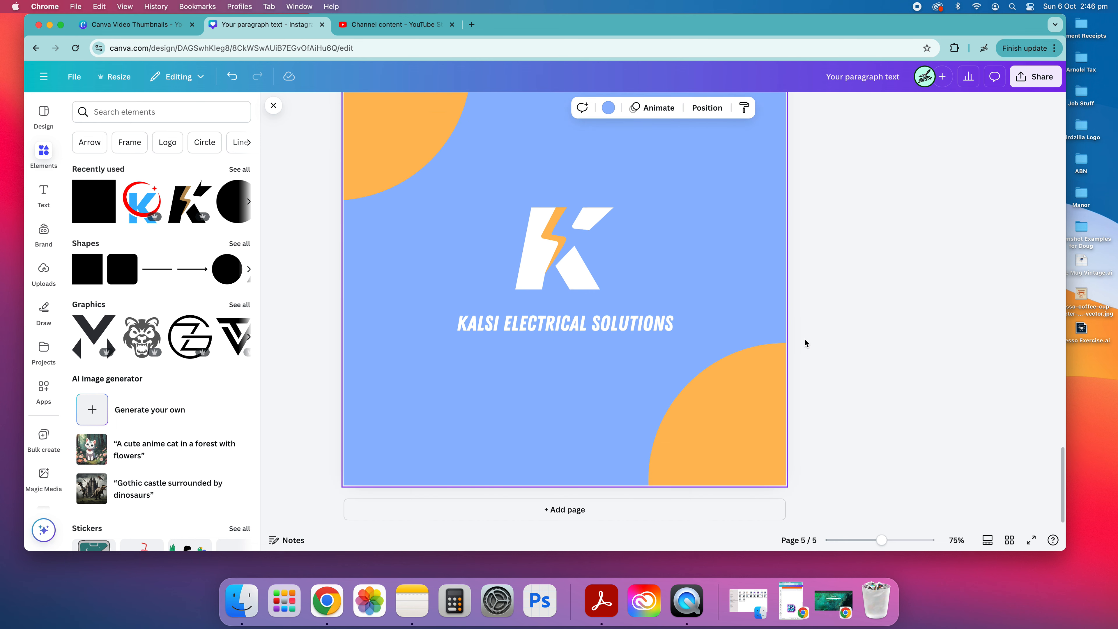
scroll(795, 296, up, 3)
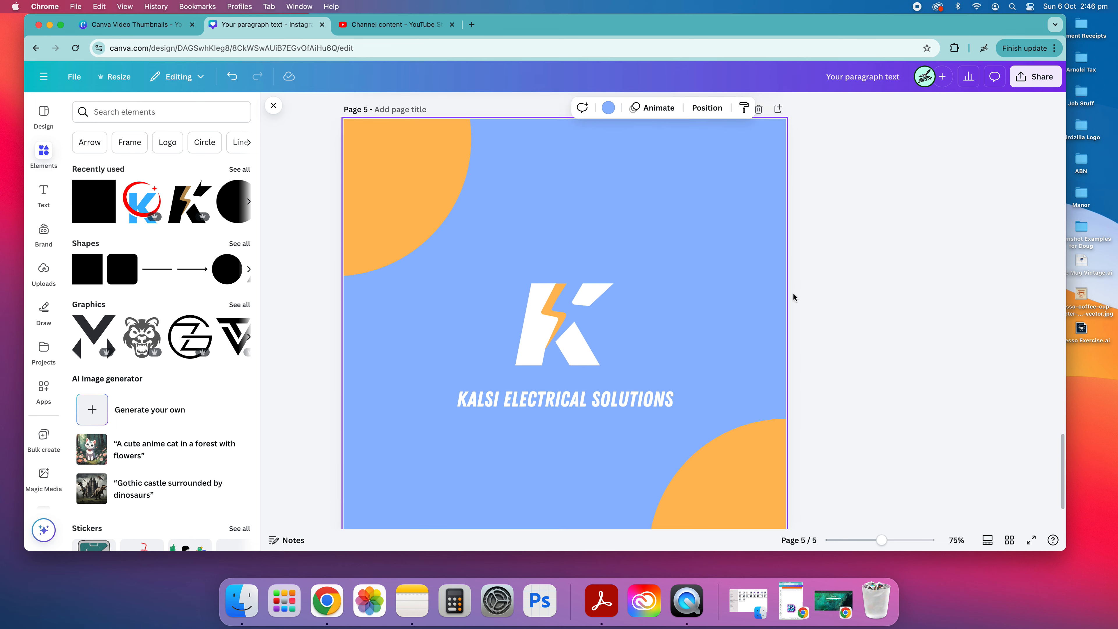
scroll(792, 297, down, 3)
click(564, 510)
Copy all elements of page 5, including the logo, name text, cover strip and orange circles, onto page 6.
scroll(796, 382, up, 5)
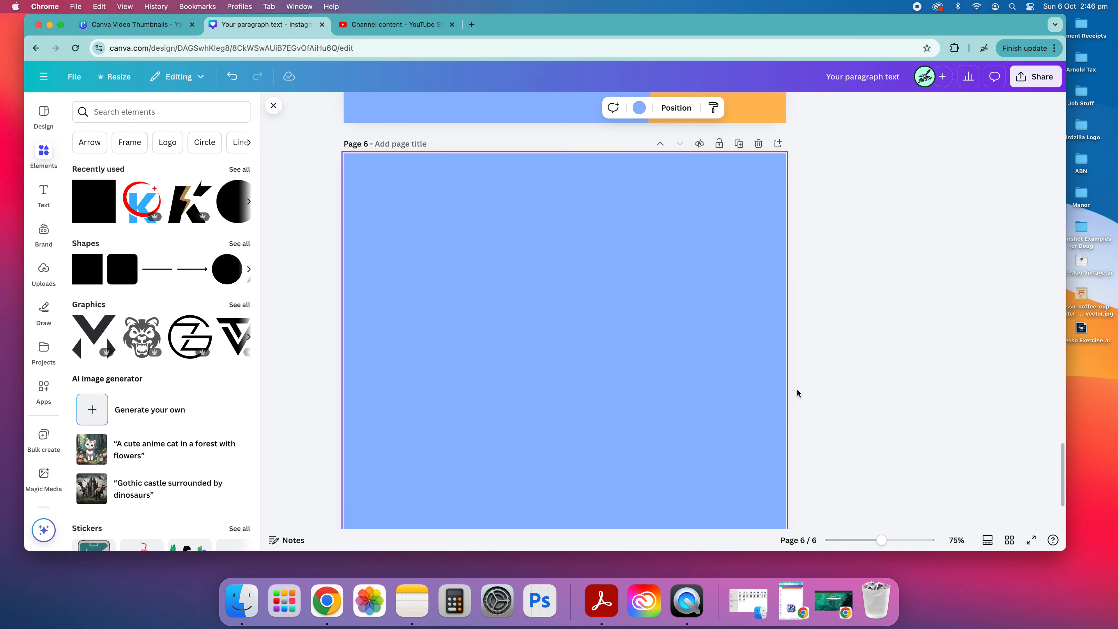
scroll(884, 396, up, 2)
drag(883, 404, 344, 113)
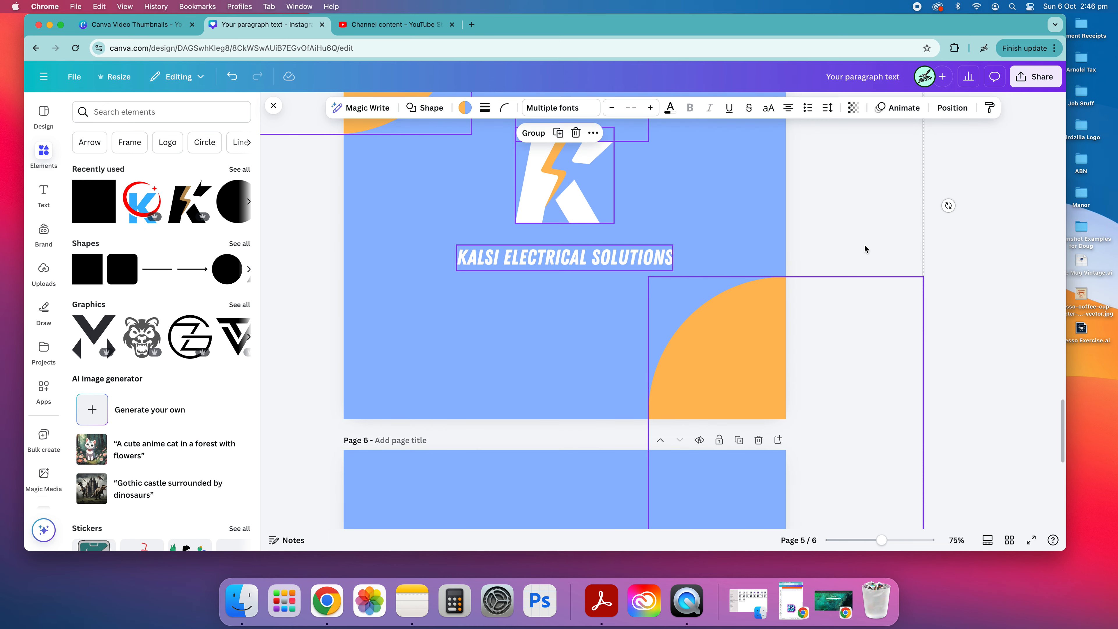
scroll(860, 251, down, 8)
key(super+v)
click(906, 323)
scroll(766, 301, up, 2)
Set the background of page 6 to black.
click(715, 270)
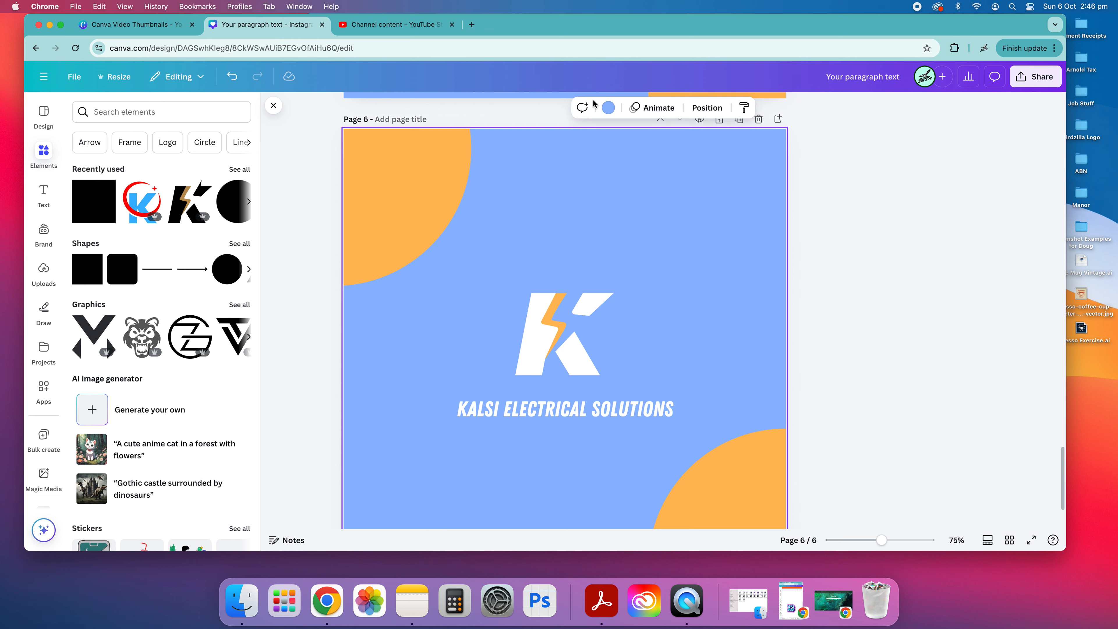
click(608, 107)
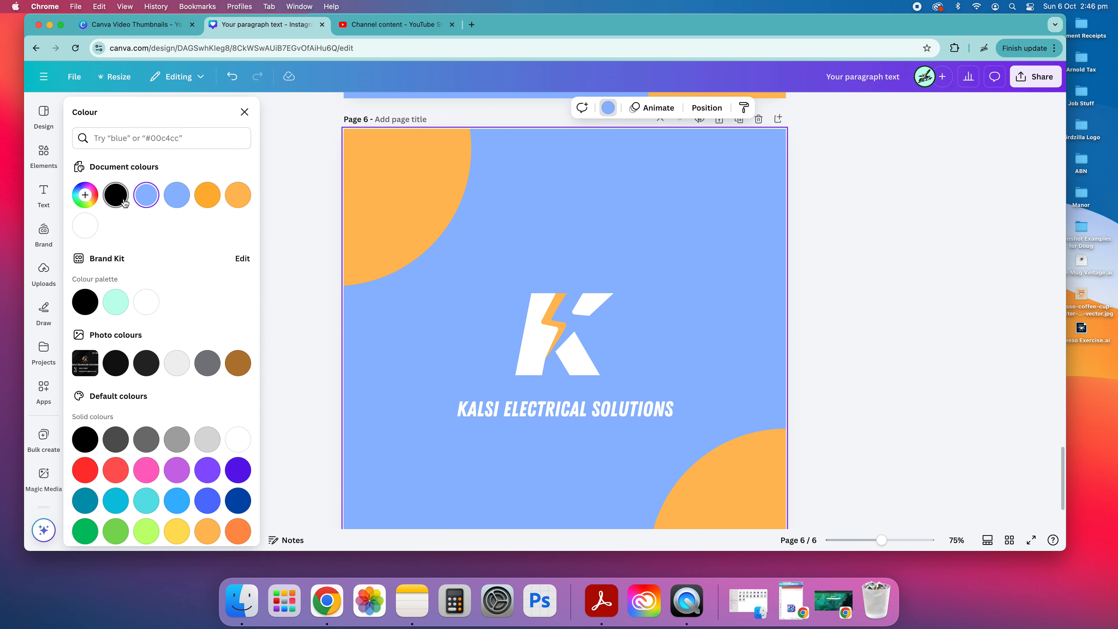
click(116, 195)
Recolour the blue cover strip above the K on page 6 to black so it blends into the background.
click(557, 282)
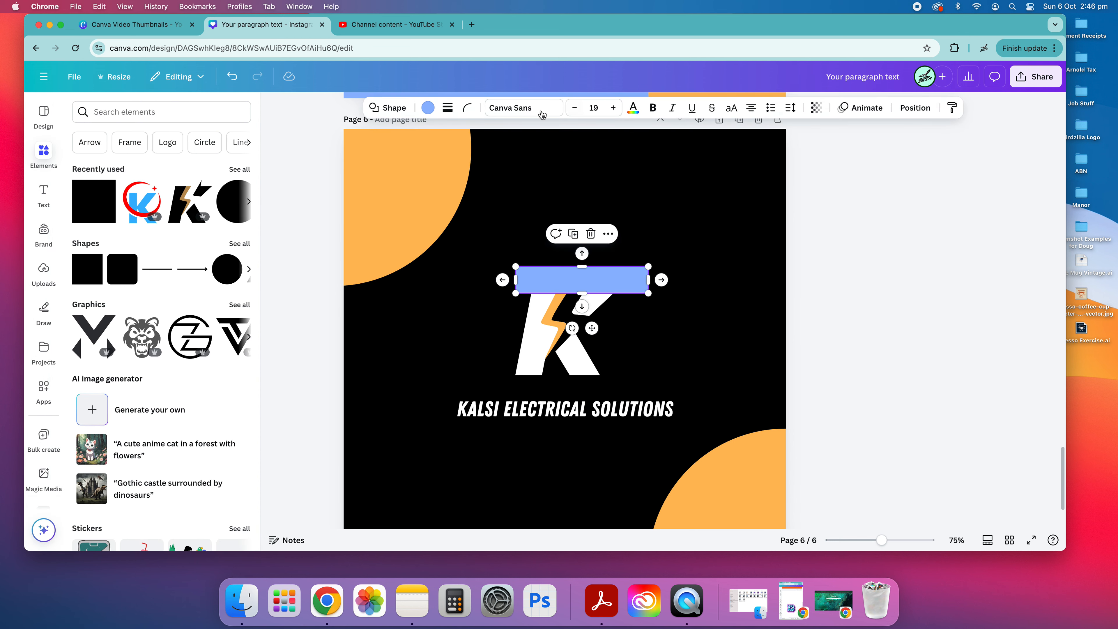
click(428, 107)
click(146, 195)
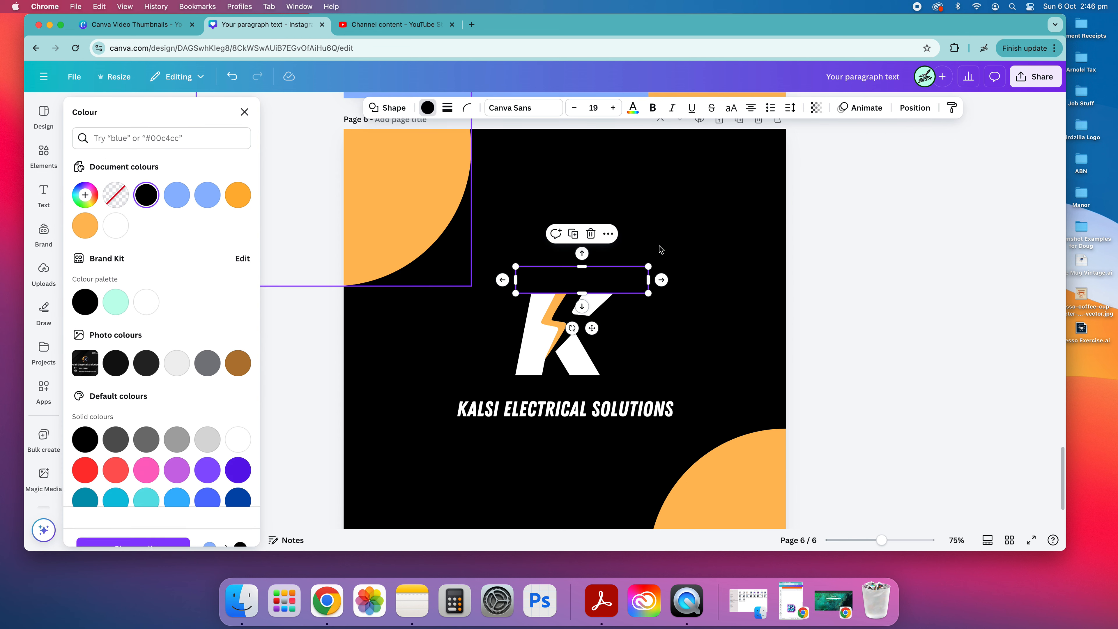
click(296, 259)
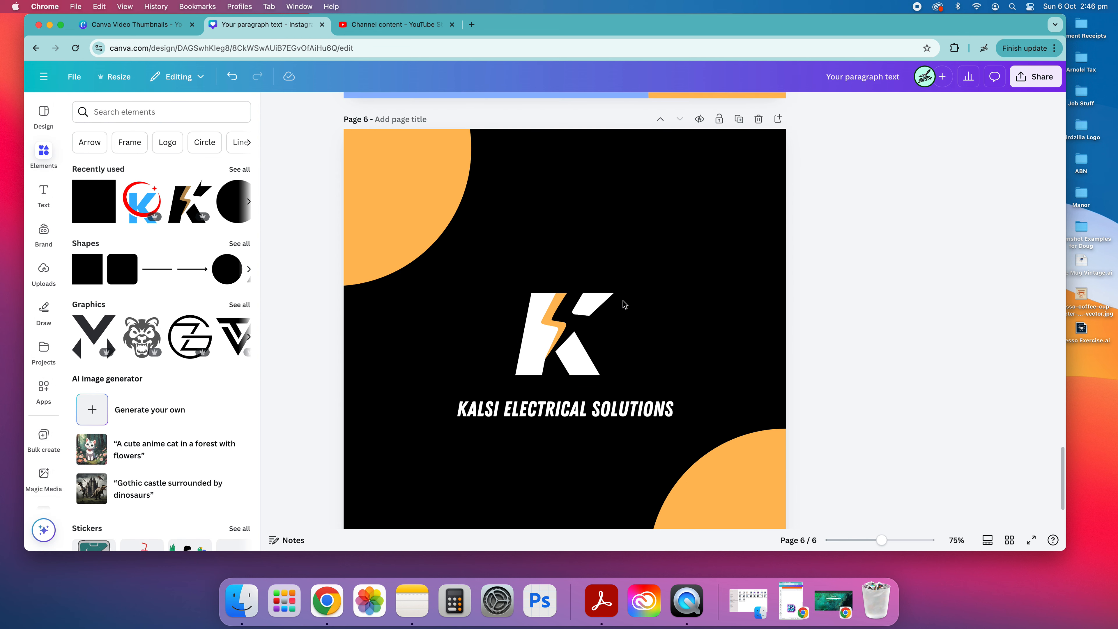
Split the name text on page 6 into two lines, KALSI above ELECTRICAL SOLUTIONS.
scroll(721, 359, down, 5)
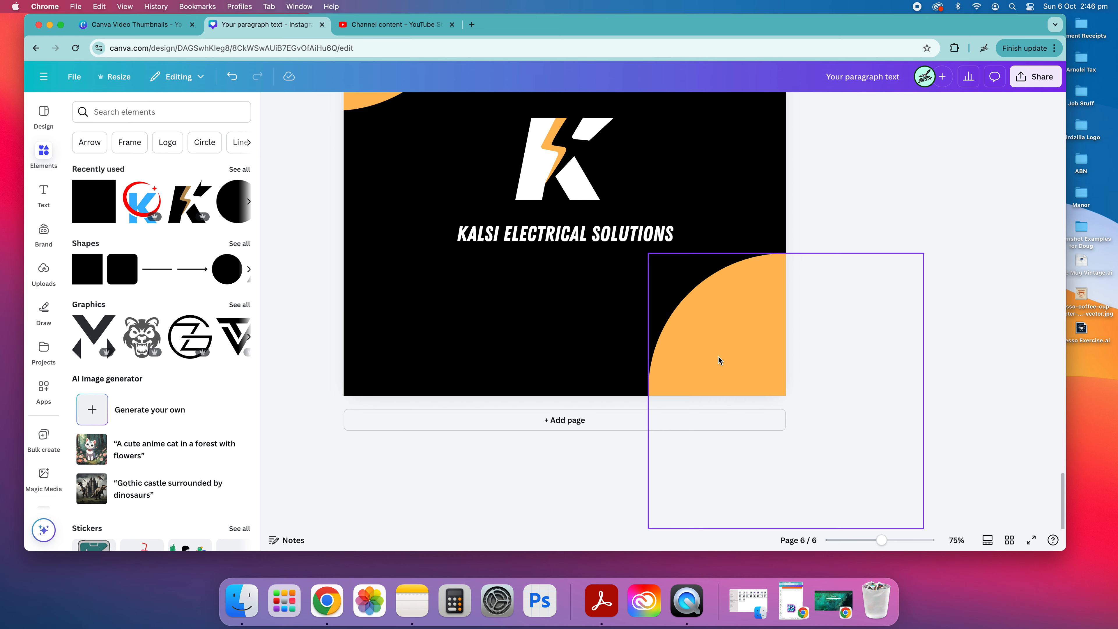
scroll(717, 360, up, 3)
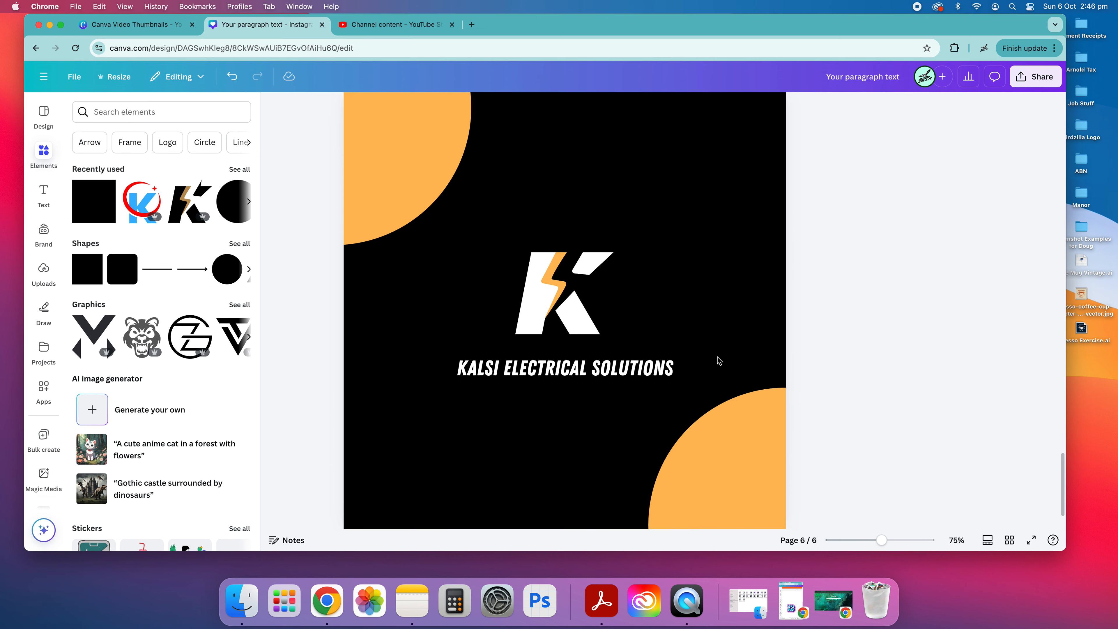
click(560, 371)
click(558, 371)
click(526, 375)
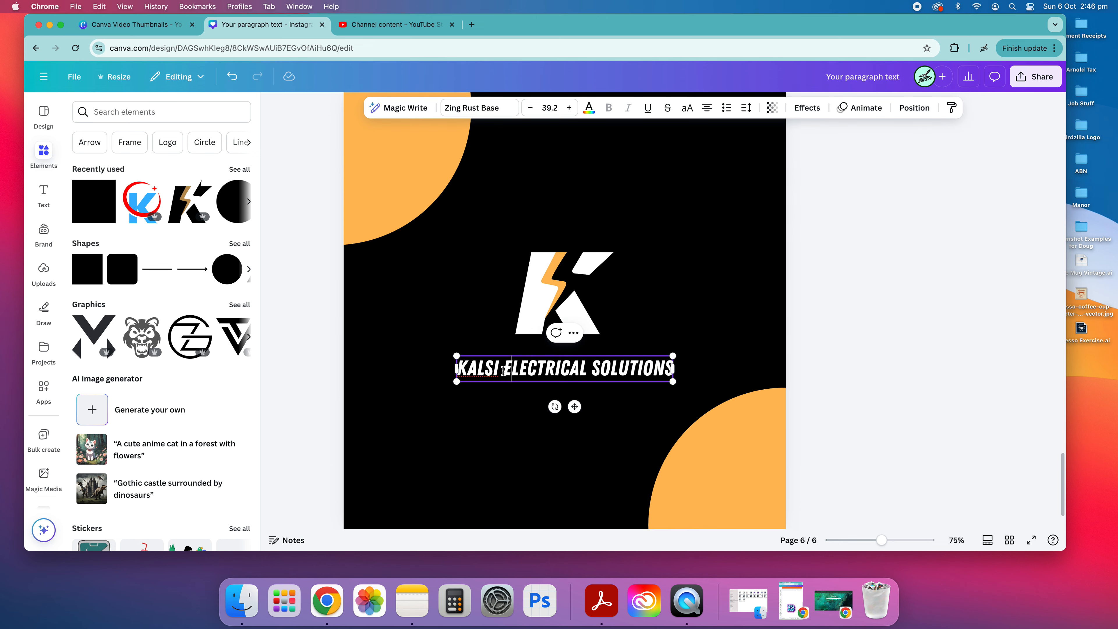
click(507, 369)
key(Return)
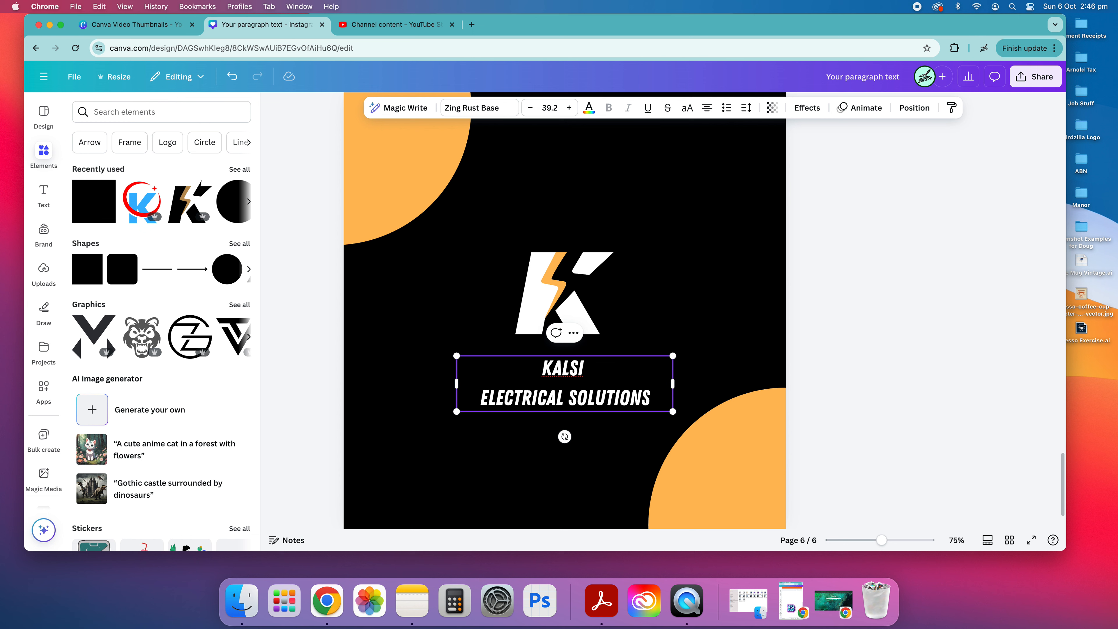
Enlarge the word KALSI to more than double the size of the ELECTRICAL SOLUTIONS line.
double_click(464, 369)
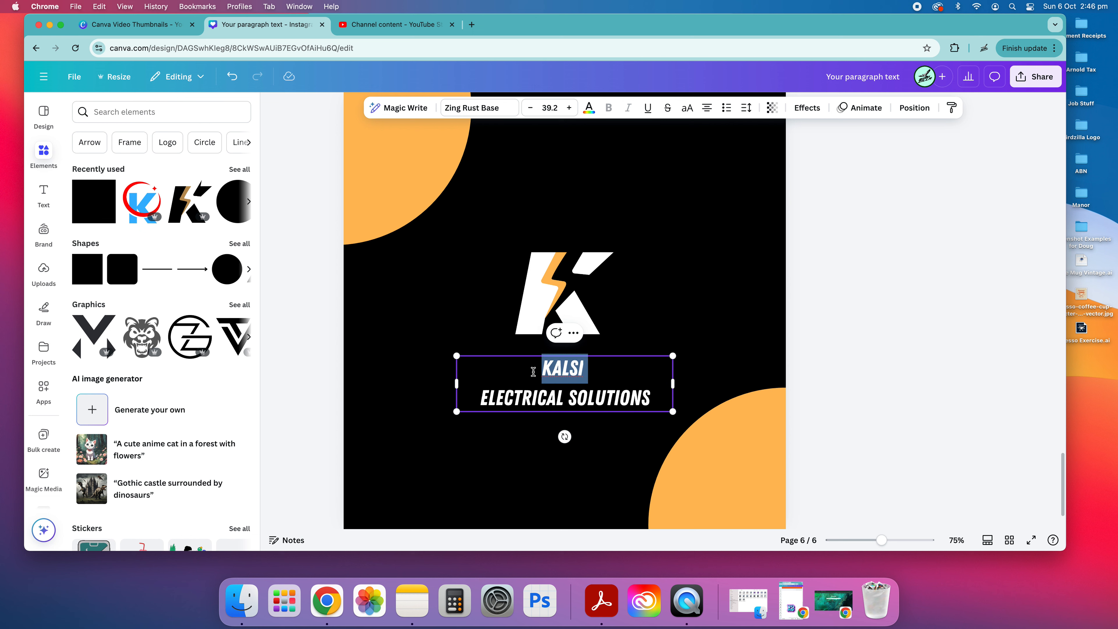
click(569, 107)
click(569, 107)
click(570, 108)
click(569, 107)
click(569, 108)
click(549, 107)
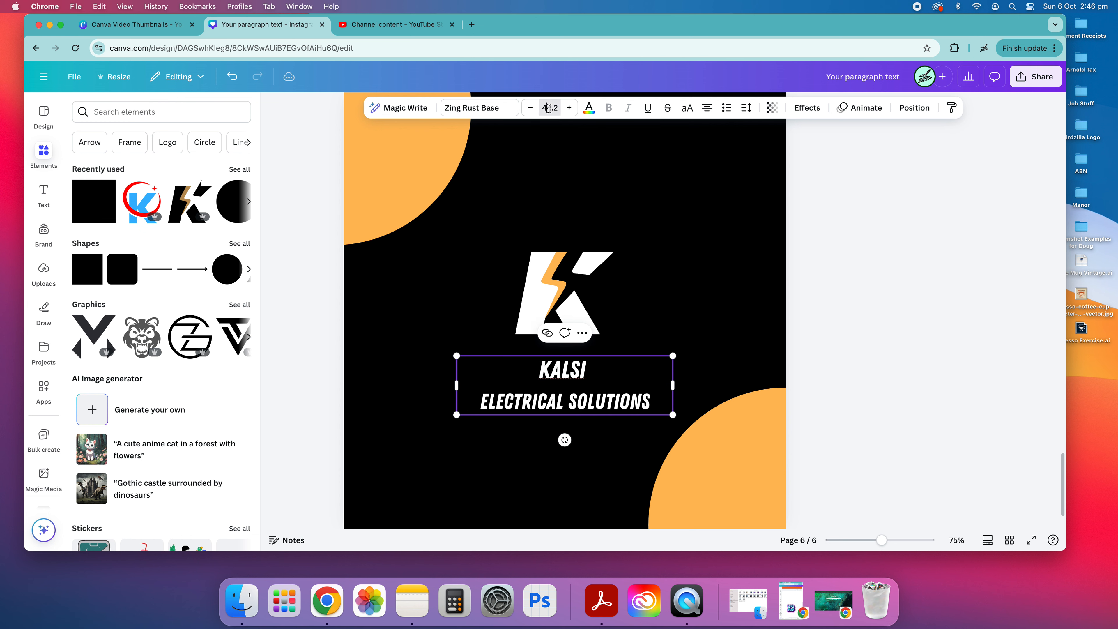
scroll(535, 282, down, 5)
click(542, 380)
Tighten the name text's line spacing to 0.87.
click(947, 295)
click(579, 457)
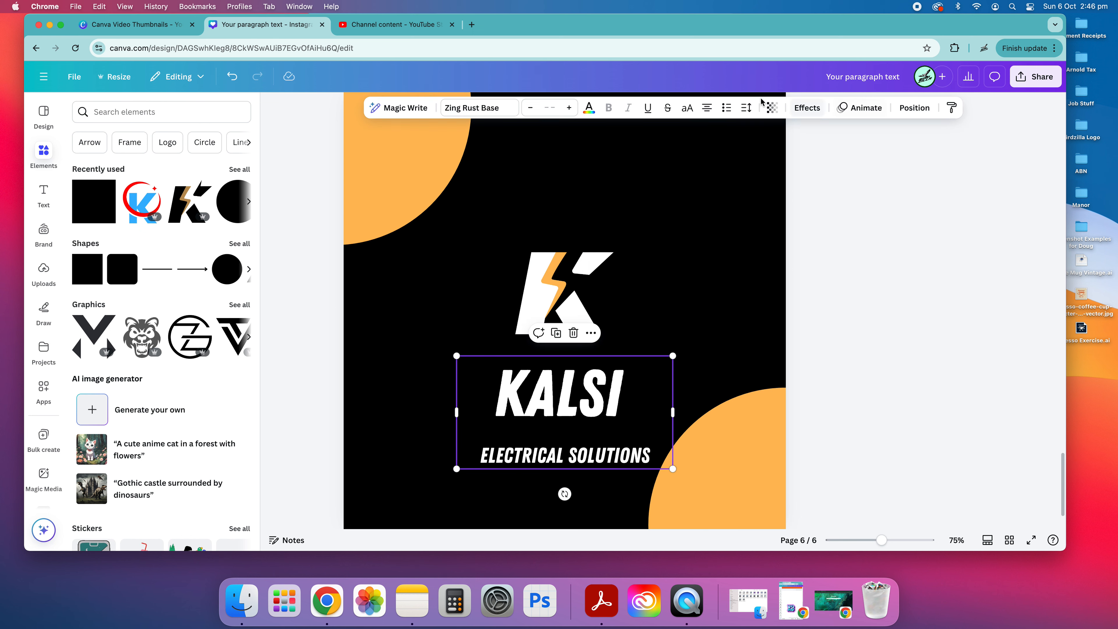
click(746, 107)
drag(726, 191, 706, 192)
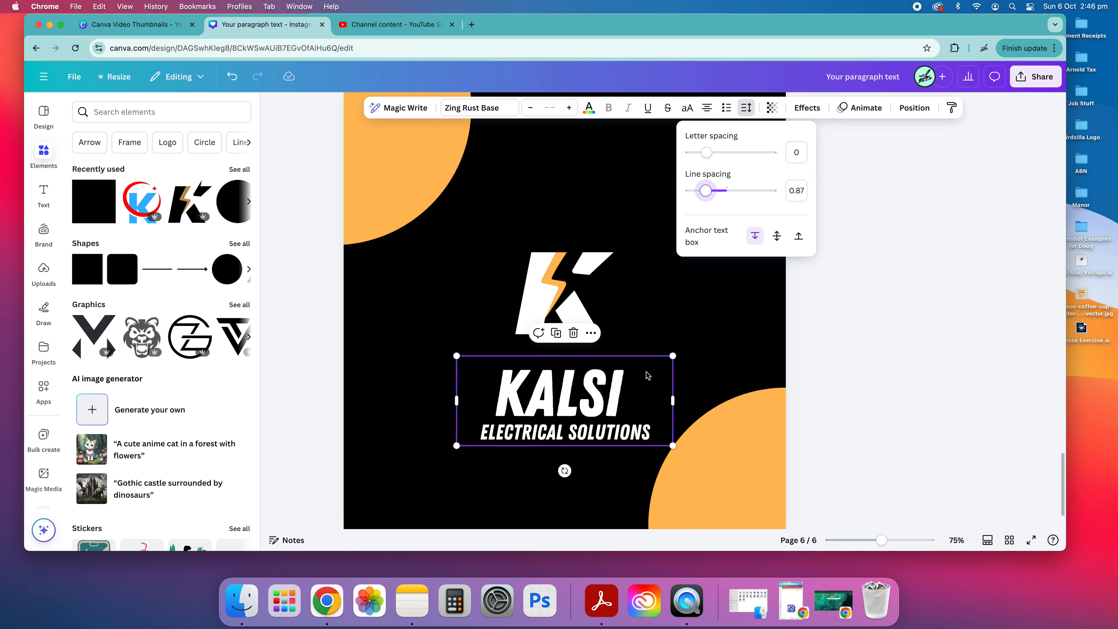
Reduce ELECTRICAL SOLUTIONS to font size 31.2 to roughly match KALSI's width, and move the name text up closer to the K.
double_click(622, 393)
click(630, 433)
drag(655, 433, 458, 435)
click(531, 108)
click(531, 108)
click(531, 108)
click(531, 108)
click(531, 108)
click(530, 108)
click(531, 108)
click(531, 108)
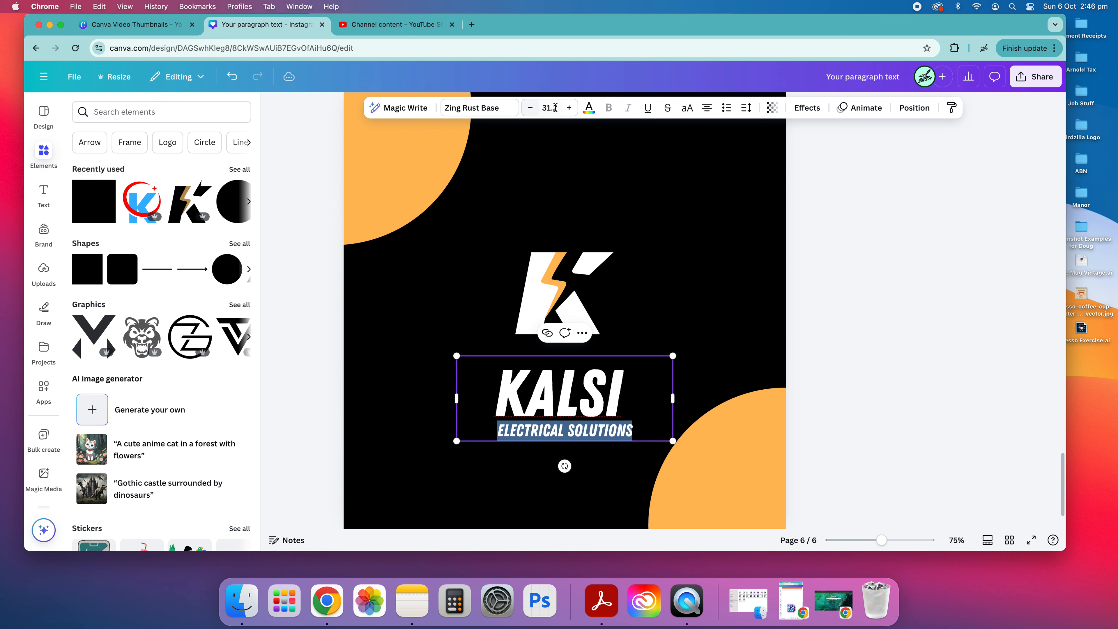
click(931, 320)
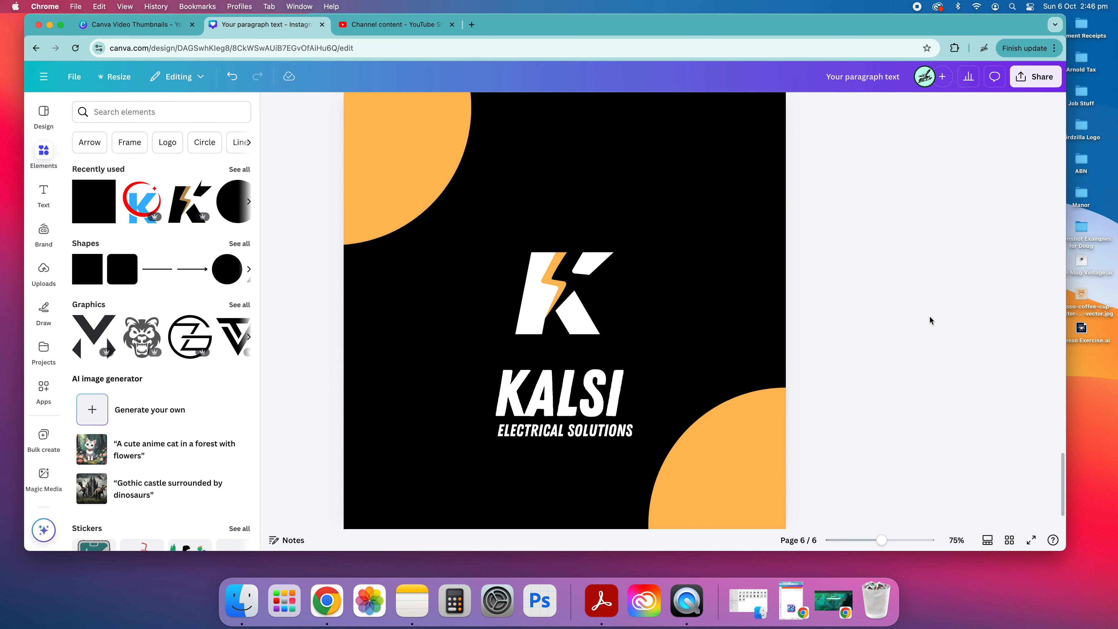
drag(590, 422, 586, 411)
click(858, 359)
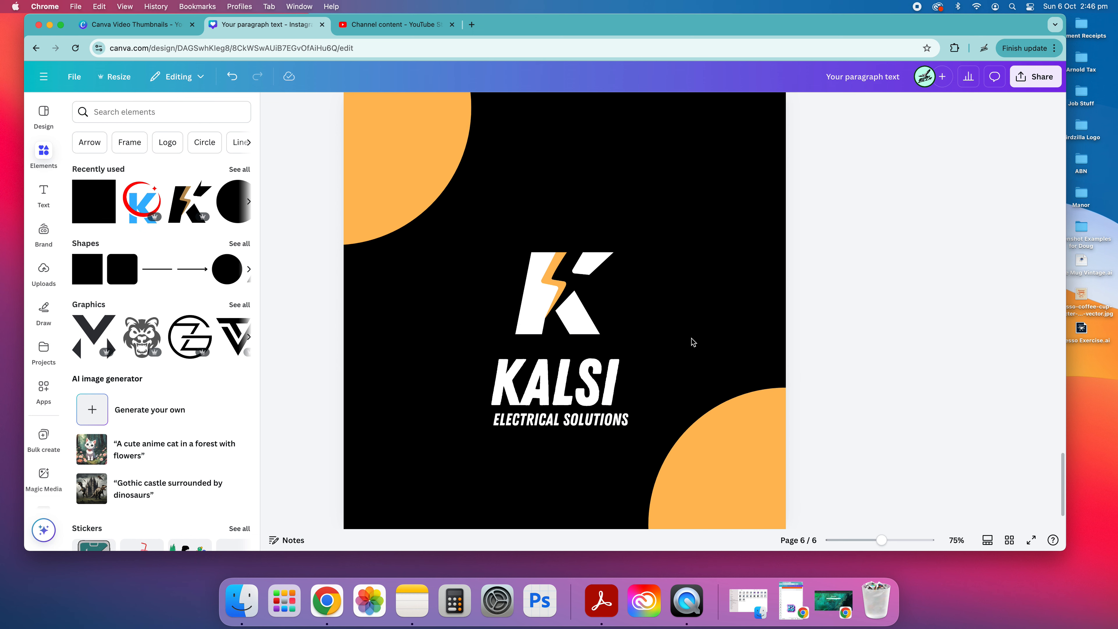
Undo the two-line layout, sizing, spacing and position changes to the name text, back to a single line.
key(super+z)
key(super+z)
key(super+z)
key(super+z)
key(super+z)
key(super+z)
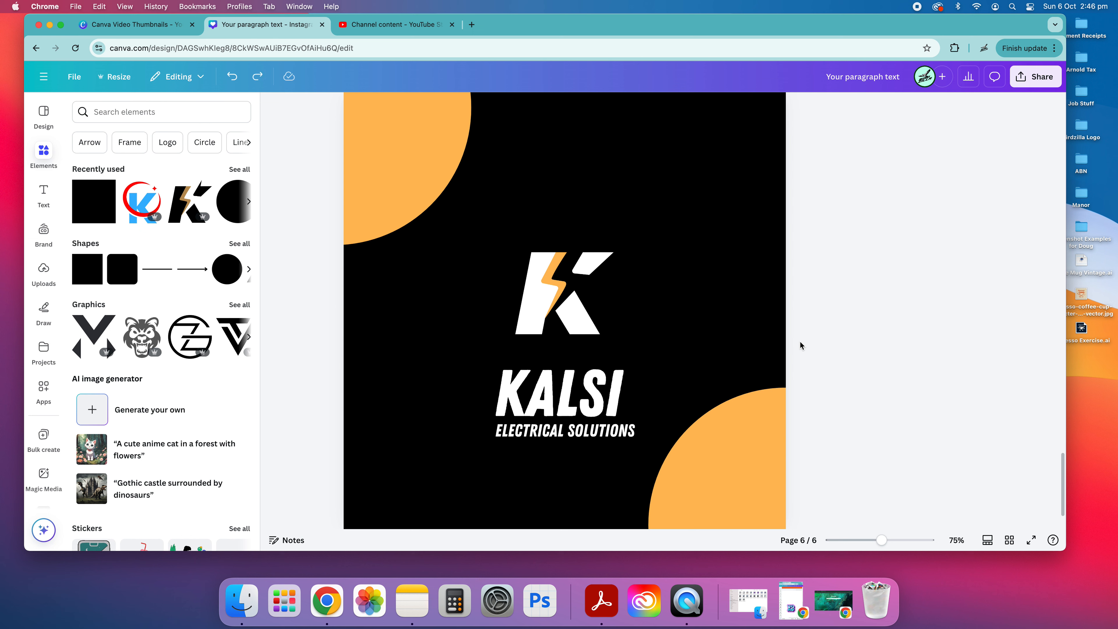
key(super+z)
key(super+z)
key(super+z)
key(super+z)
key(super+z)
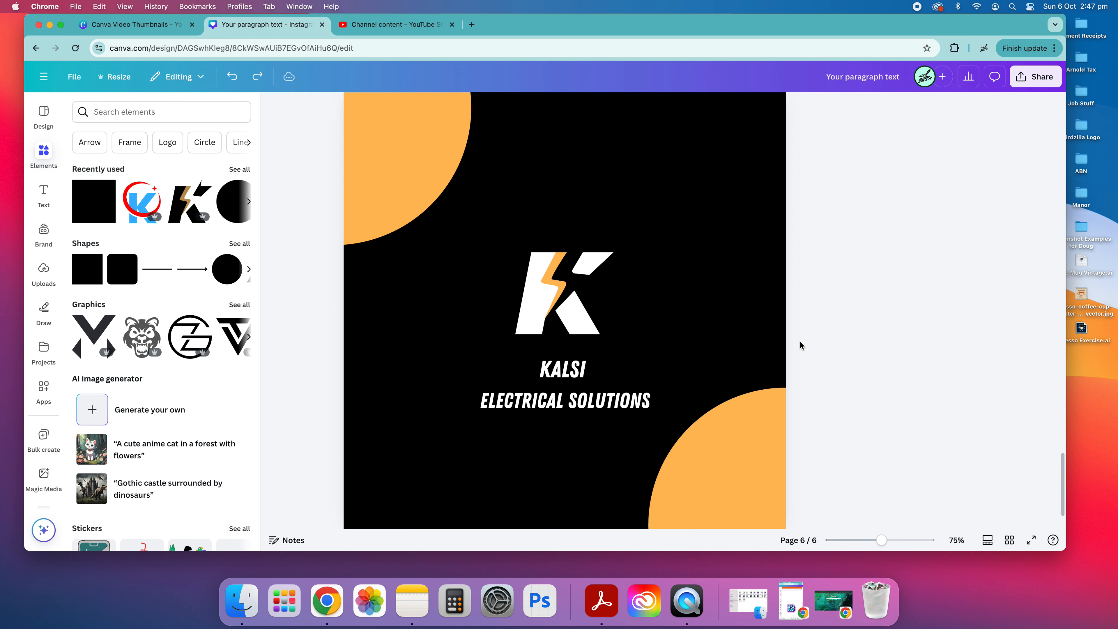
key(super+z)
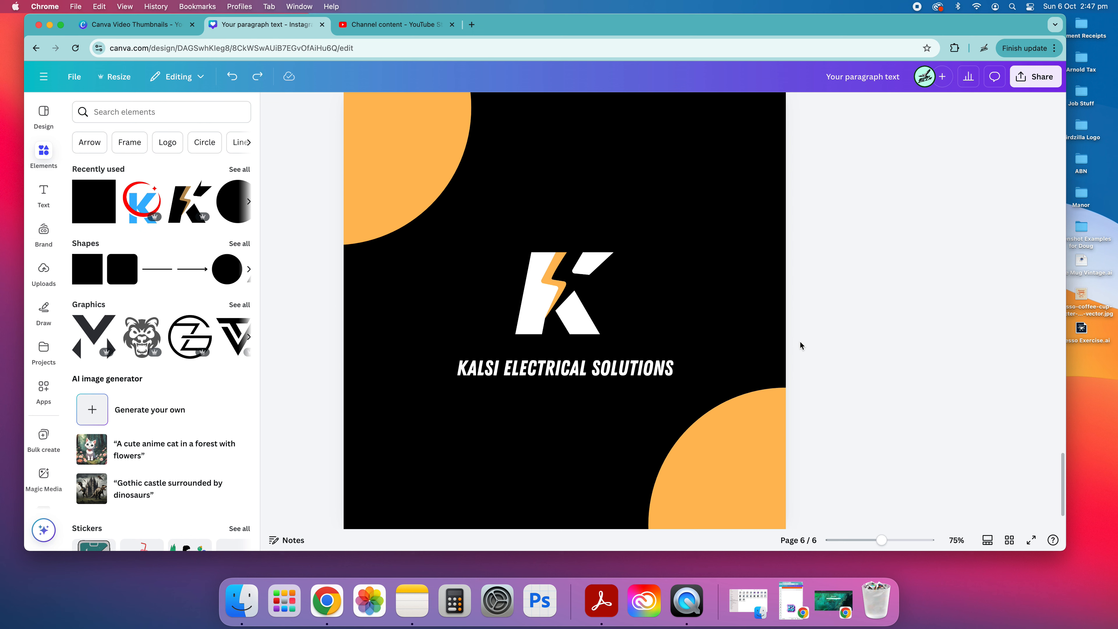
Delete both orange corner circles from the black page 6.
click(766, 477)
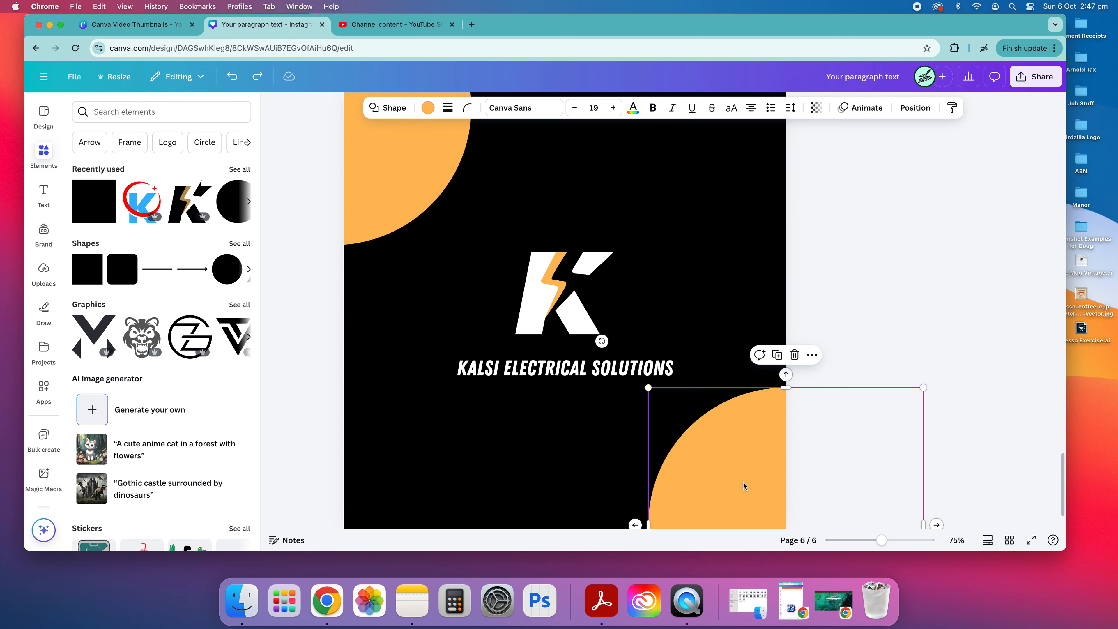
key(Delete)
click(407, 155)
key(Delete)
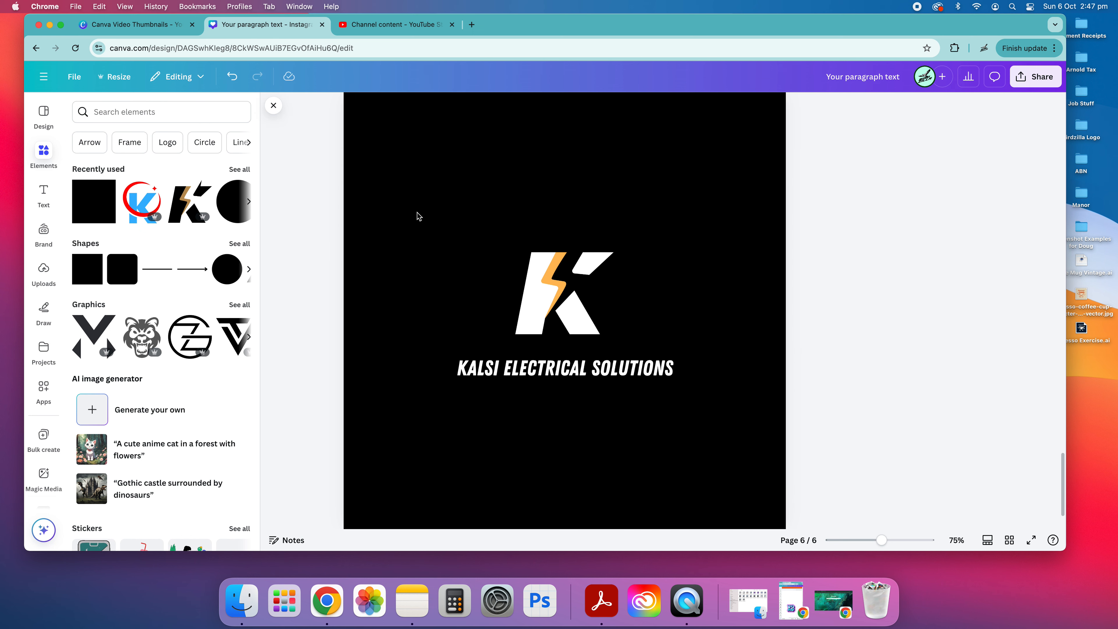
click(483, 201)
click(930, 269)
Add a circle shape to page 6 and enlarge it to about three quarters of the page width.
click(230, 261)
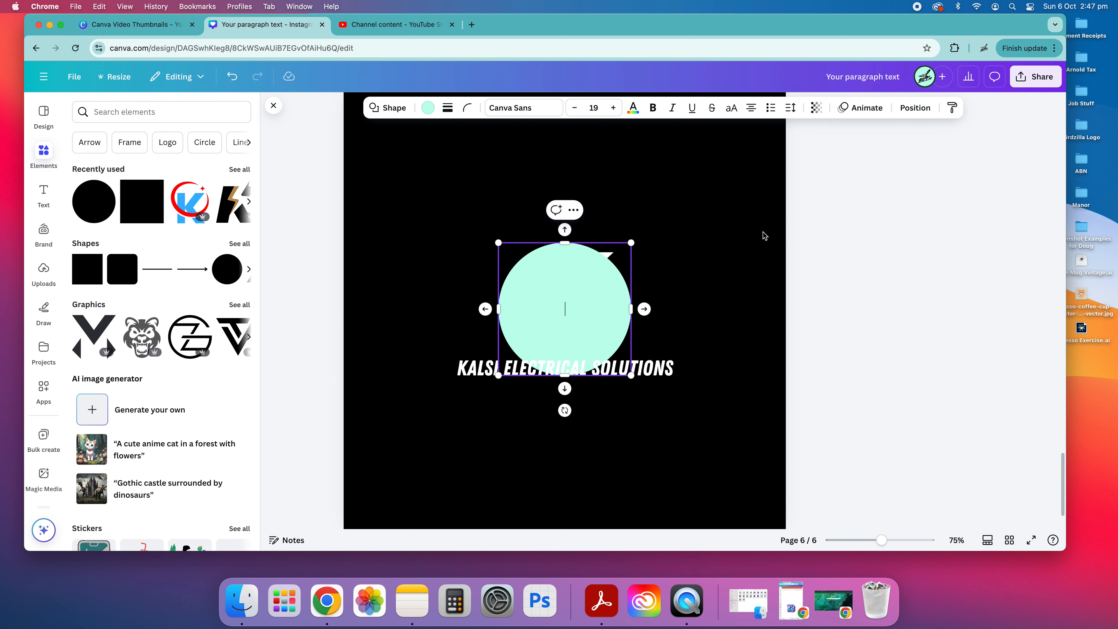
drag(631, 244, 774, 196)
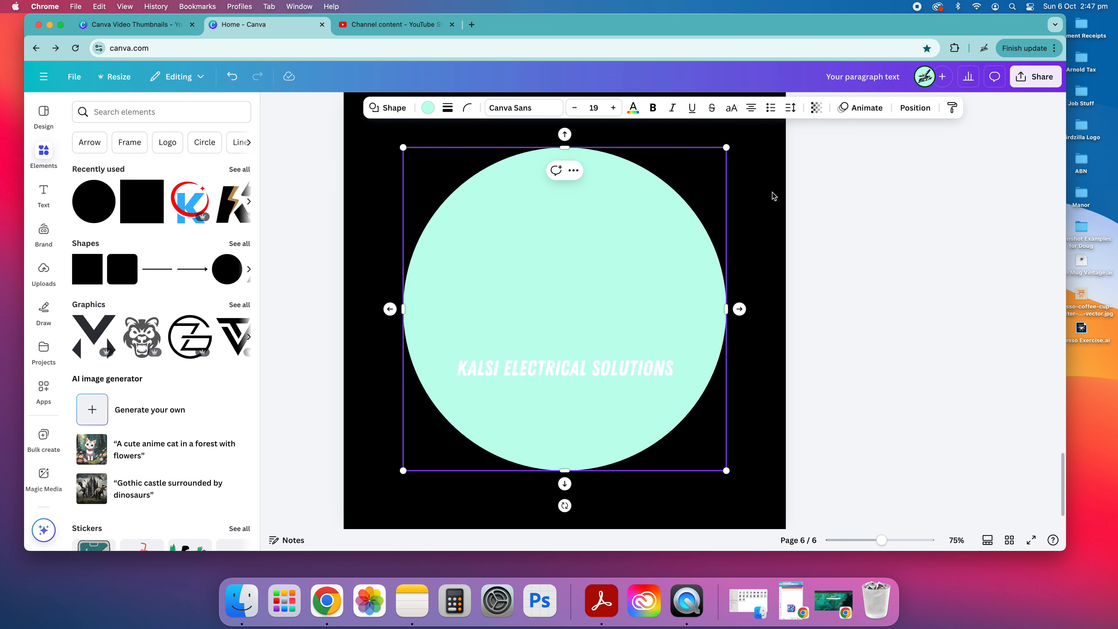
key(super+[)
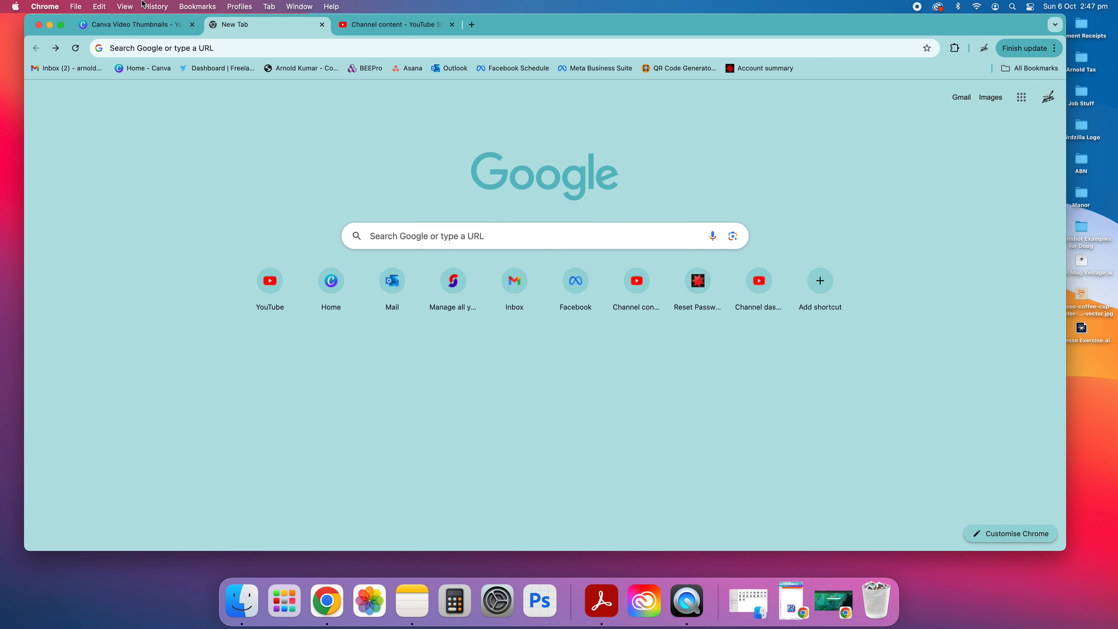
Reopen the "Your paragraph text" design from the recent designs on the Canva home page and return to page 6.
click(141, 34)
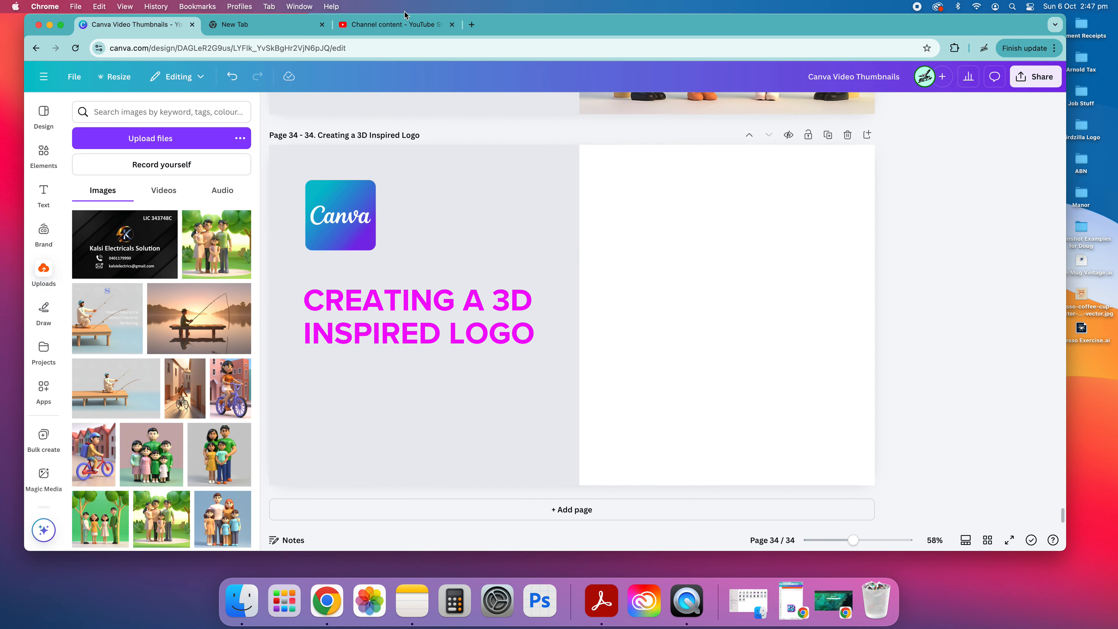
click(294, 31)
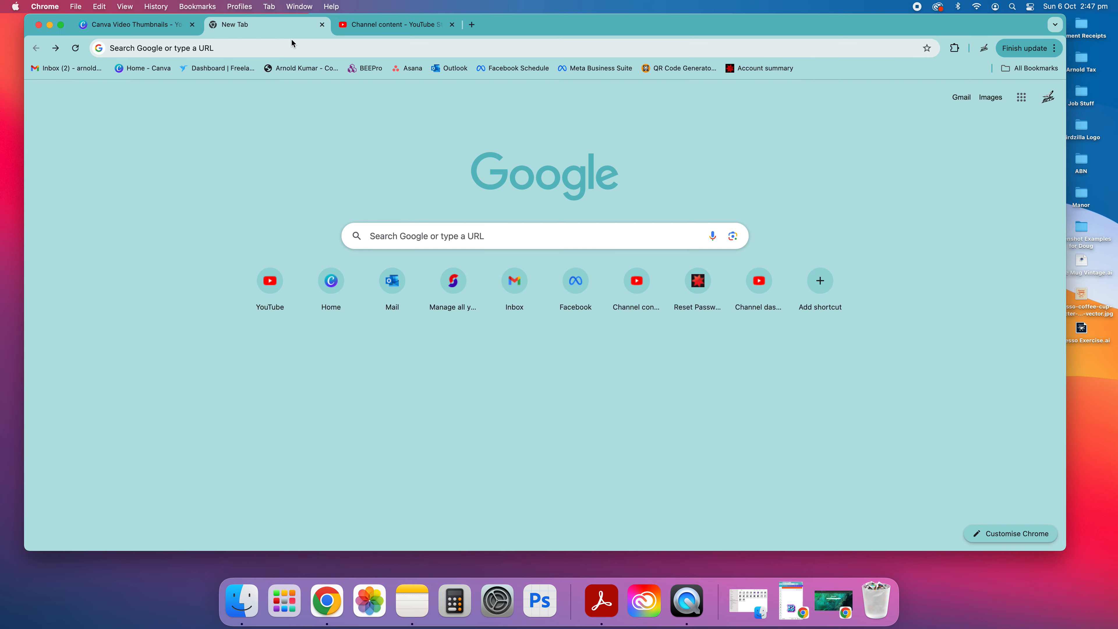
text(ca)
key(Return)
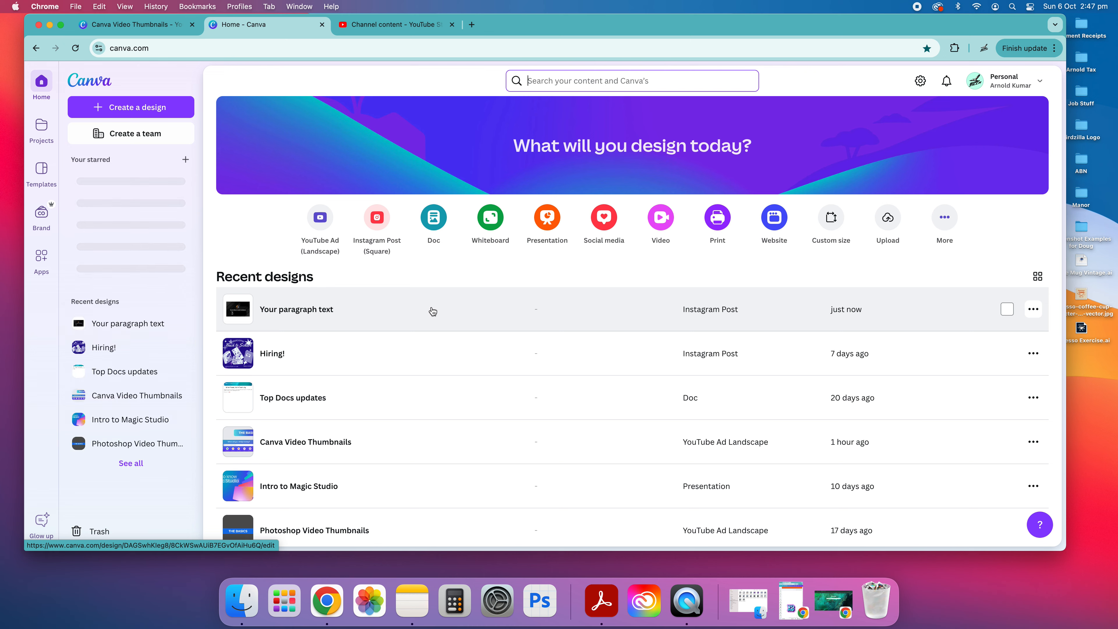
click(328, 312)
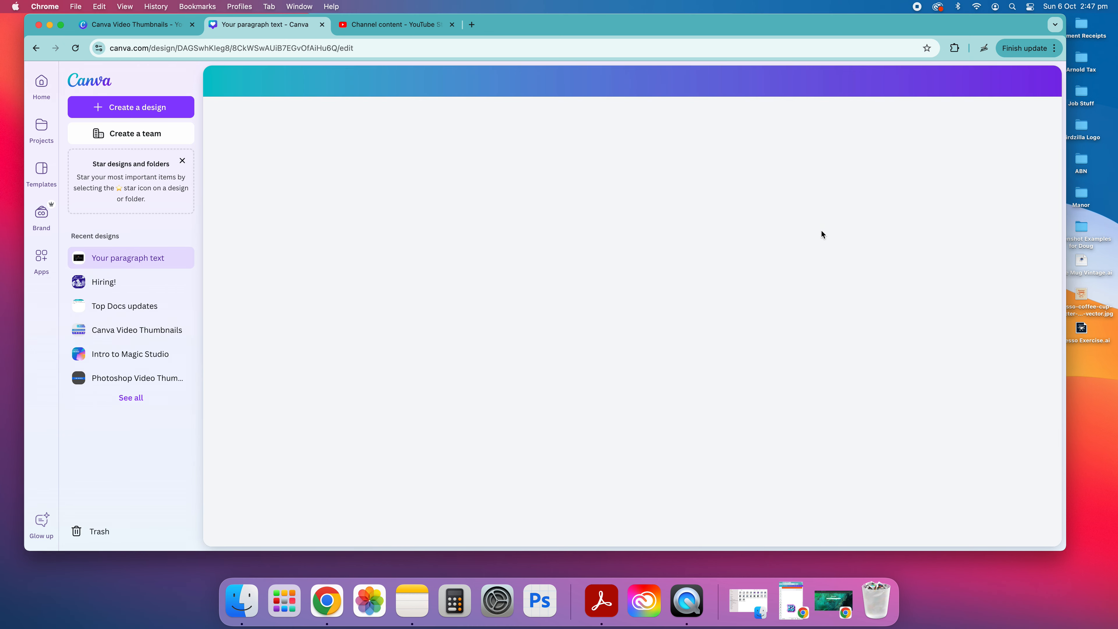
scroll(771, 333, down, 20)
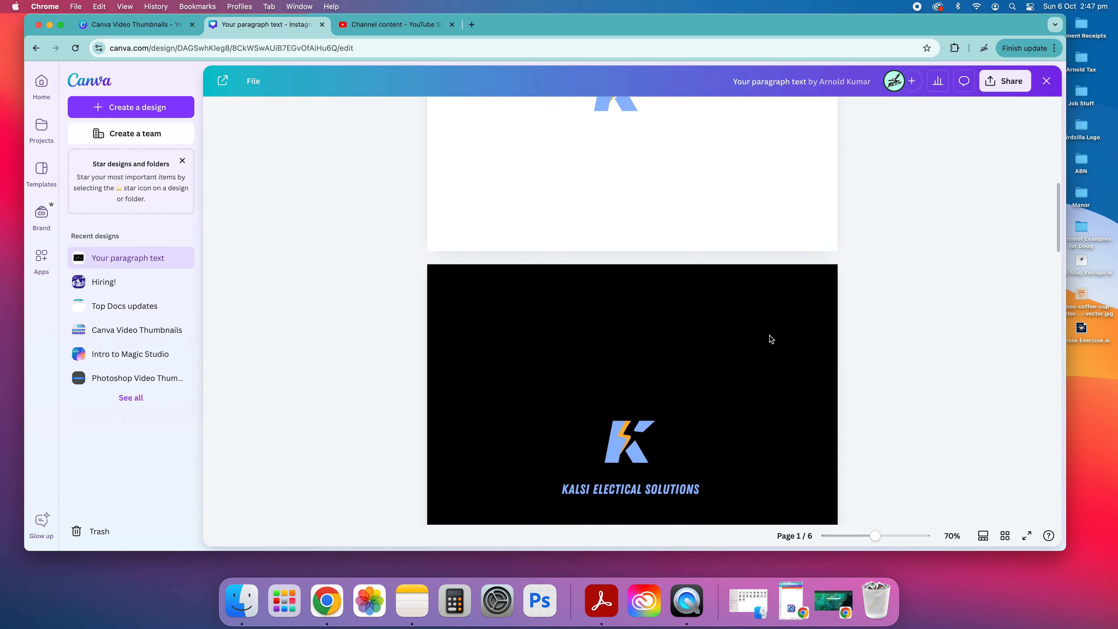
scroll(816, 344, up, 2)
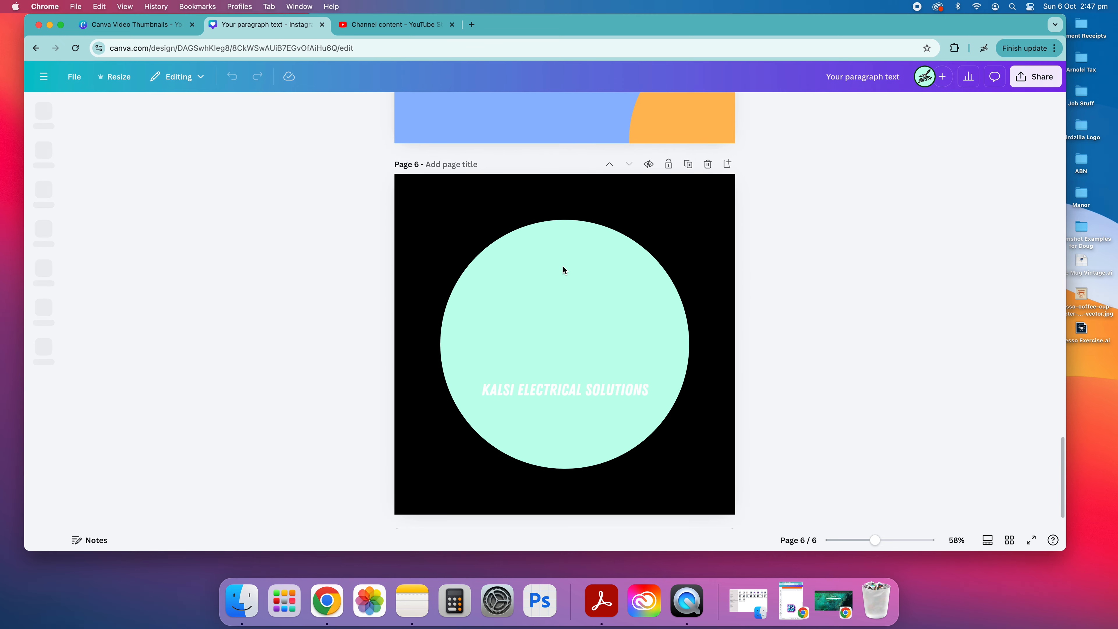
Recolour the circle on page 6 to the document's light blue and send it backward until it sits behind the K logo.
click(562, 267)
click(325, 112)
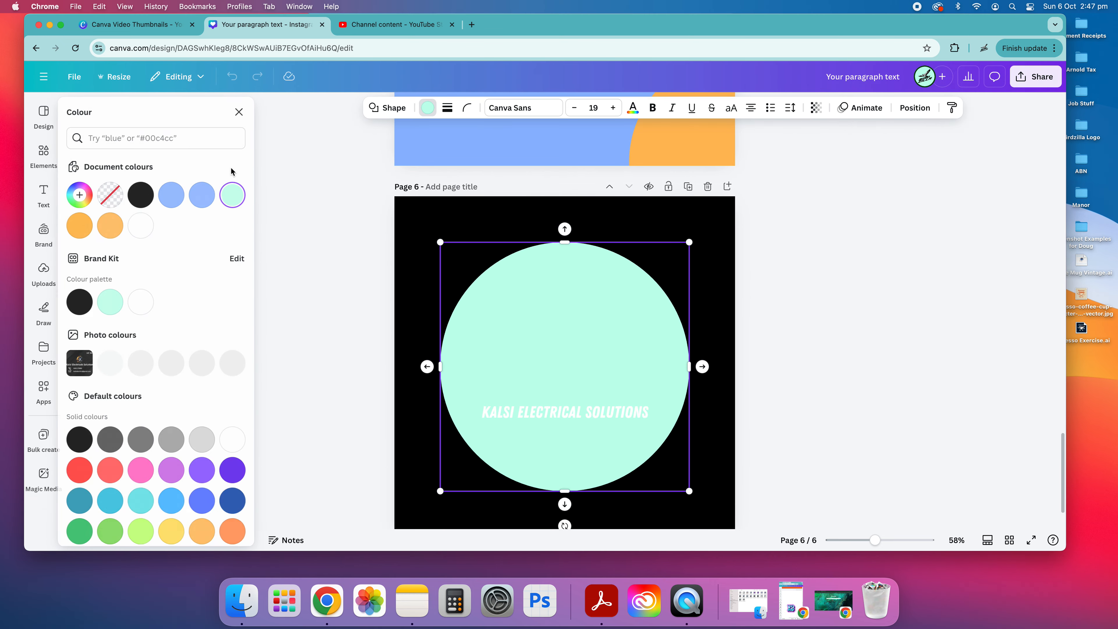
click(180, 199)
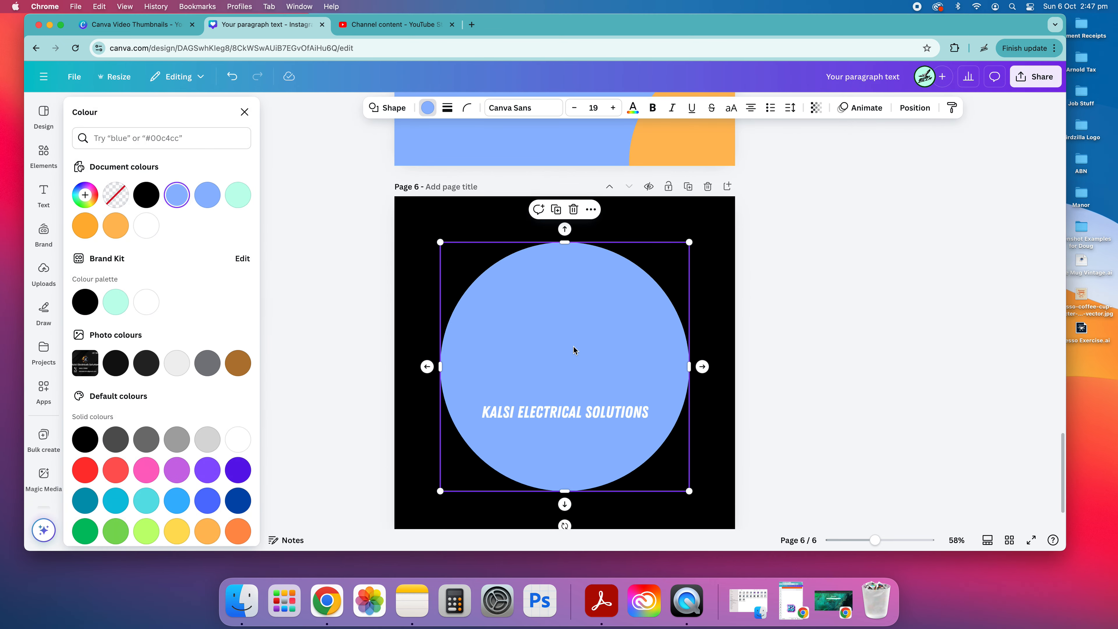
right_click(568, 328)
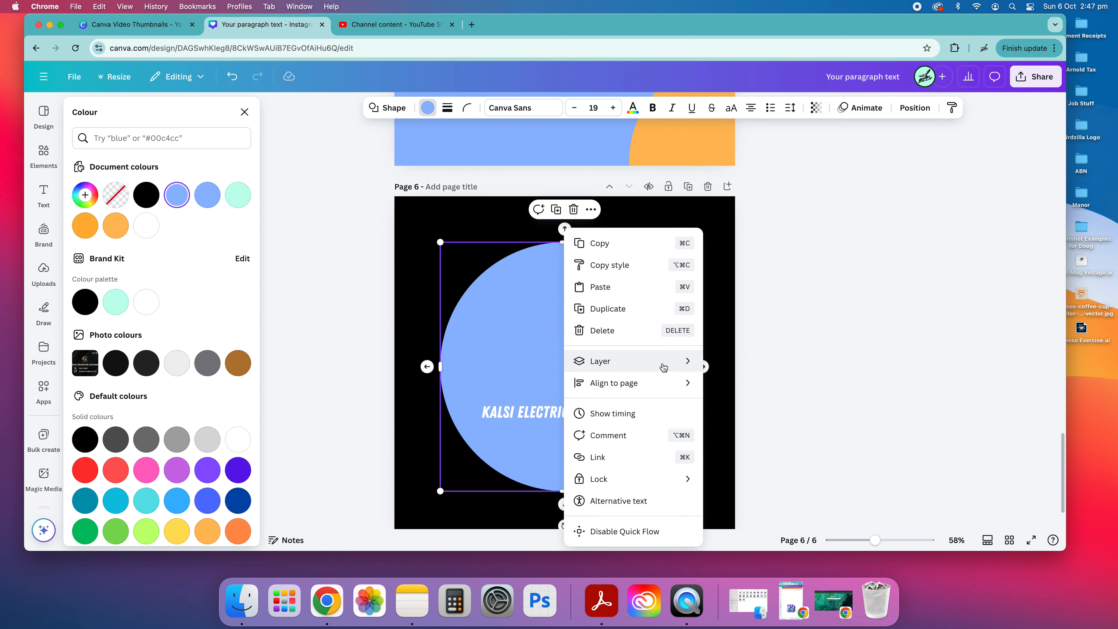
mouse_move(654, 361)
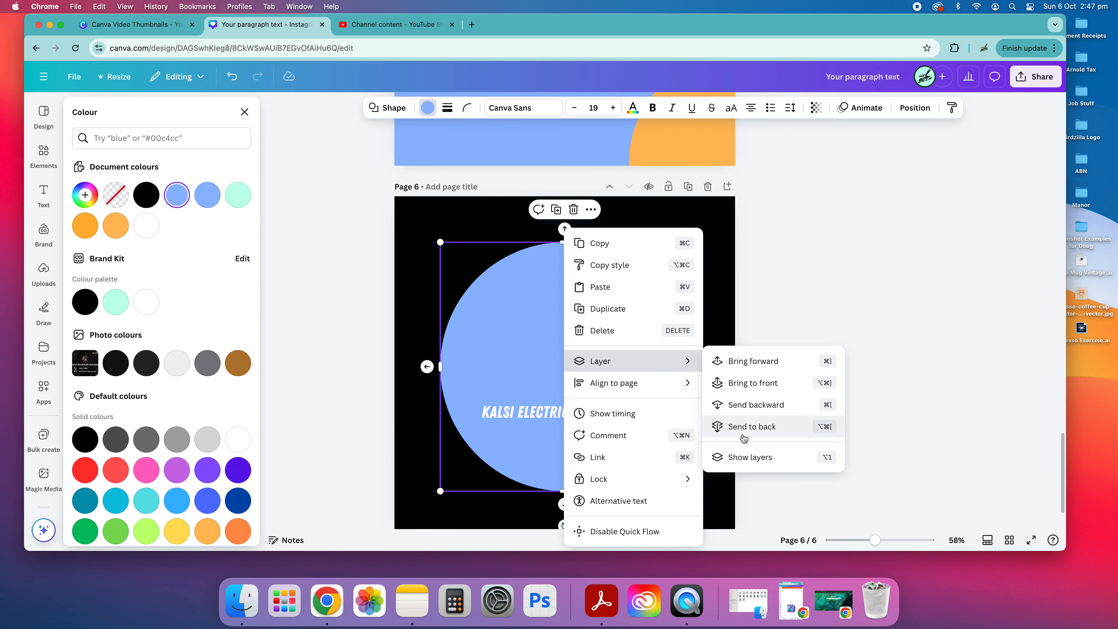
click(761, 405)
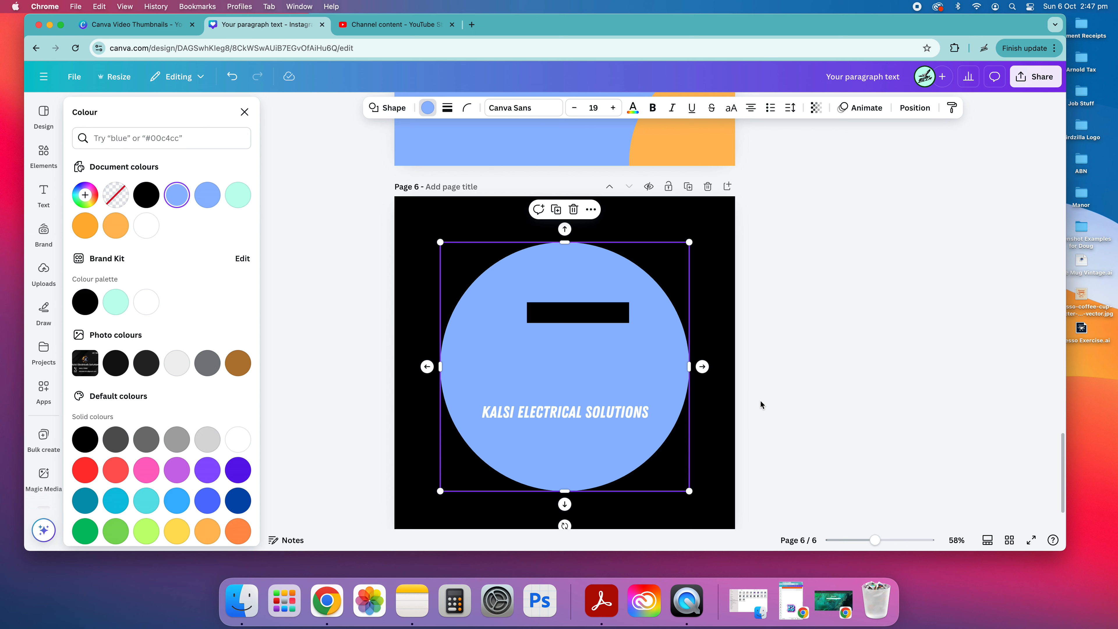
key(super+[)
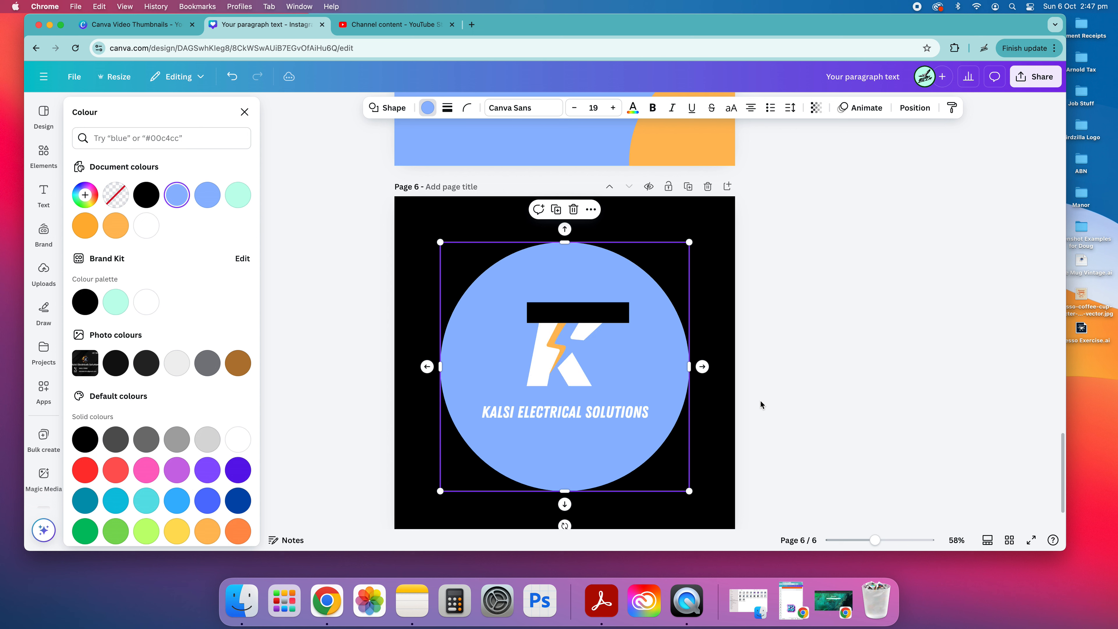
Fill the black cover bar over the top of the K with the circle's light blue.
key(Escape)
click(587, 316)
key(shift+Down)
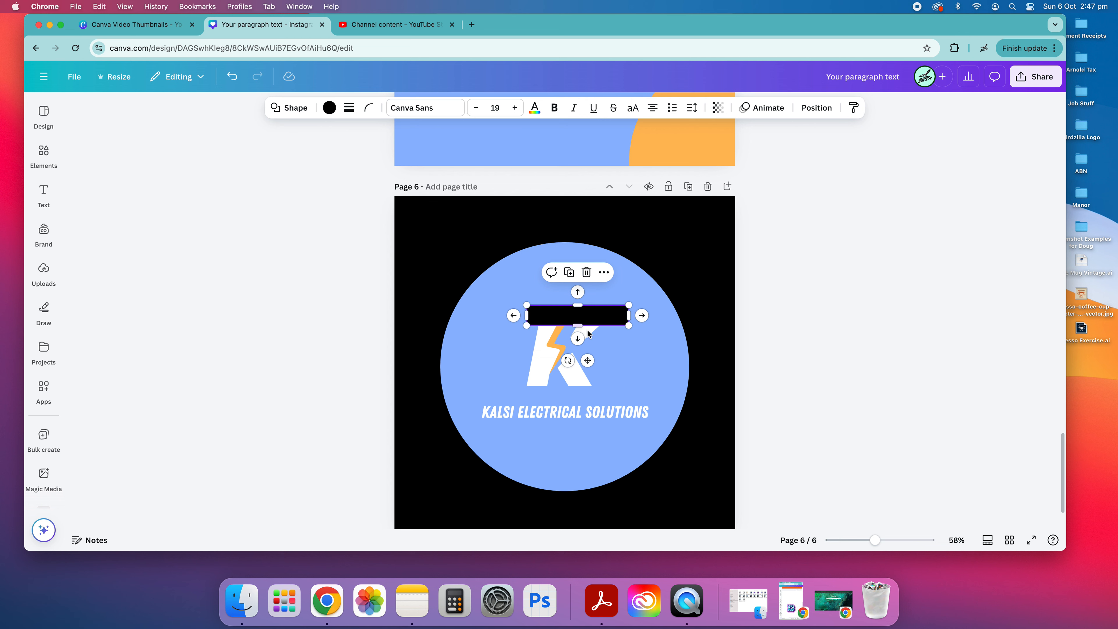
click(330, 107)
click(209, 190)
key(Escape)
click(831, 294)
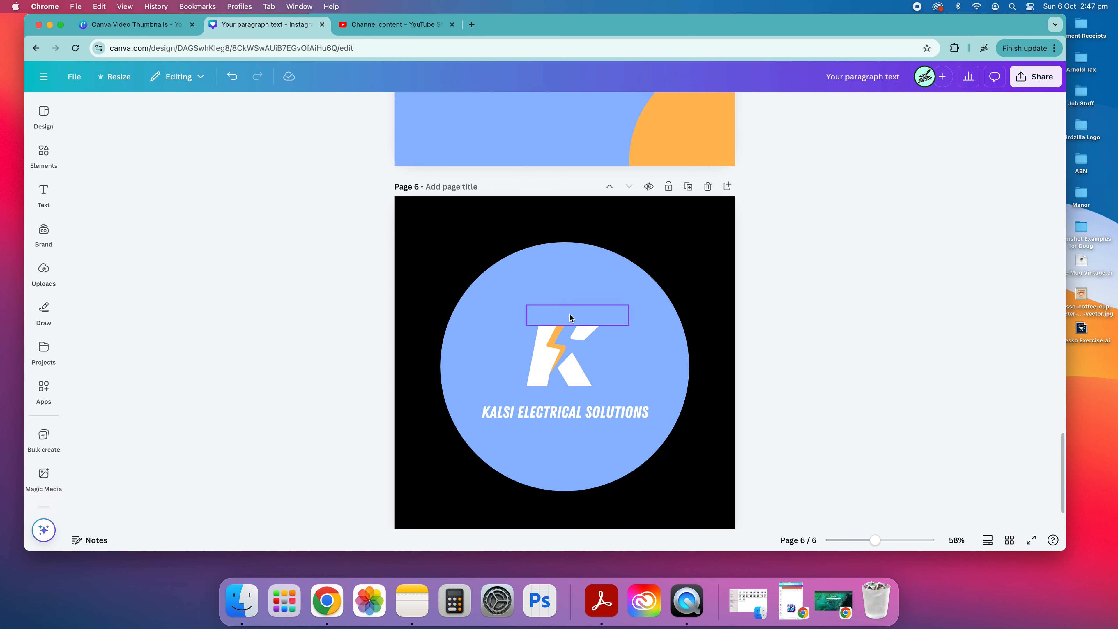
Shift the blue cover bar slightly left and up, centring it horizontally over the top of the K.
click(569, 315)
click(794, 349)
drag(551, 313, 552, 244)
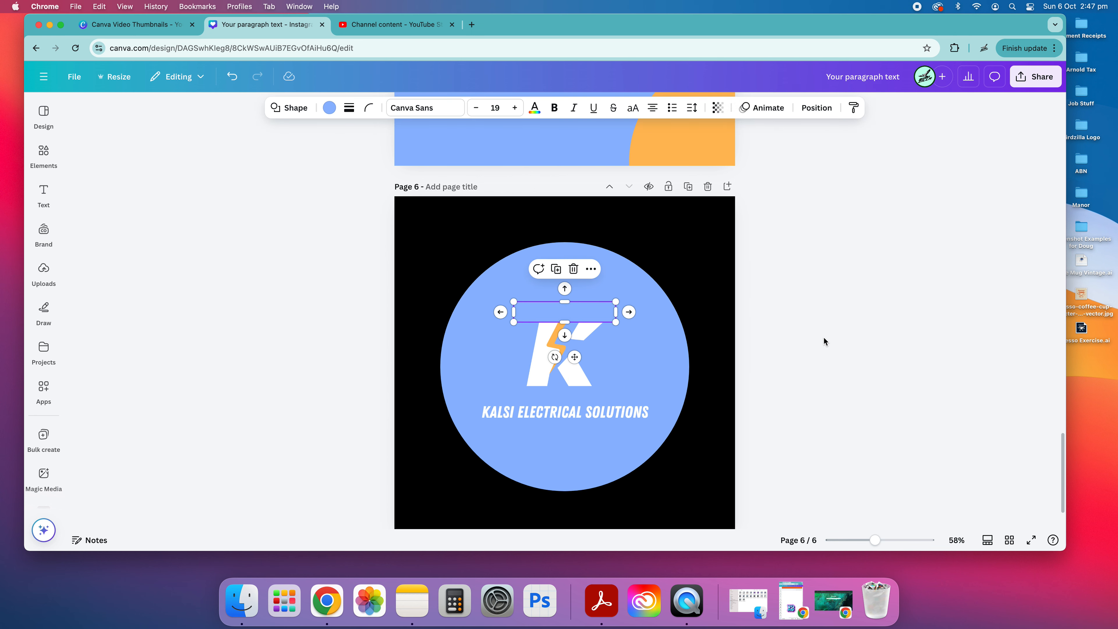
click(821, 340)
Change the background of page 4 to the darker orange from the document colours.
scroll(788, 387, up, 10)
scroll(773, 377, up, 10)
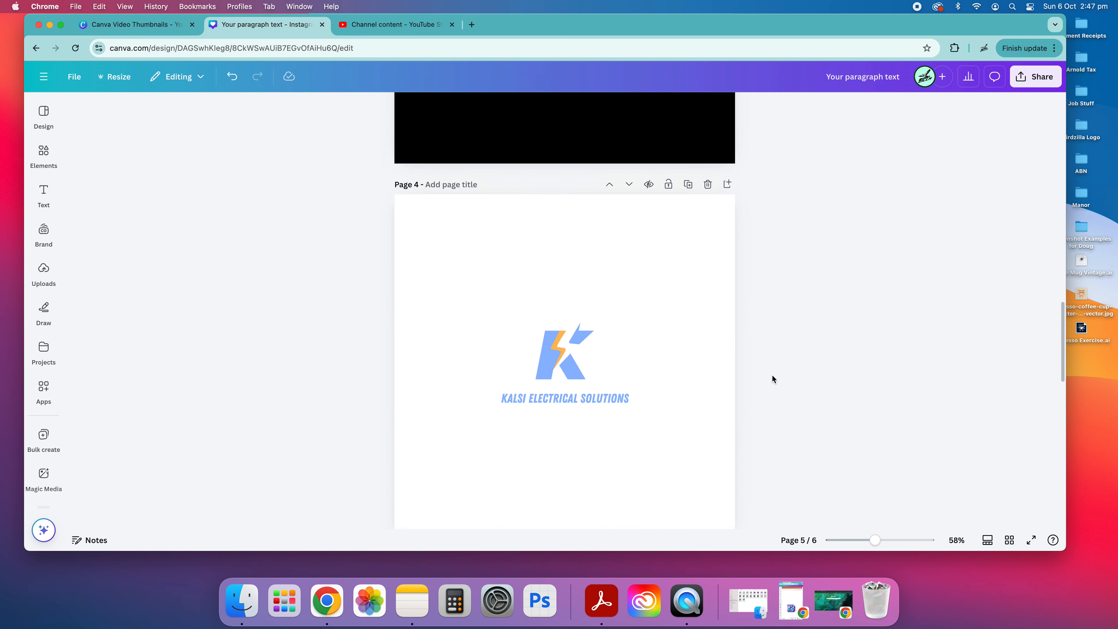
scroll(771, 375, down, 5)
scroll(771, 378, down, 5)
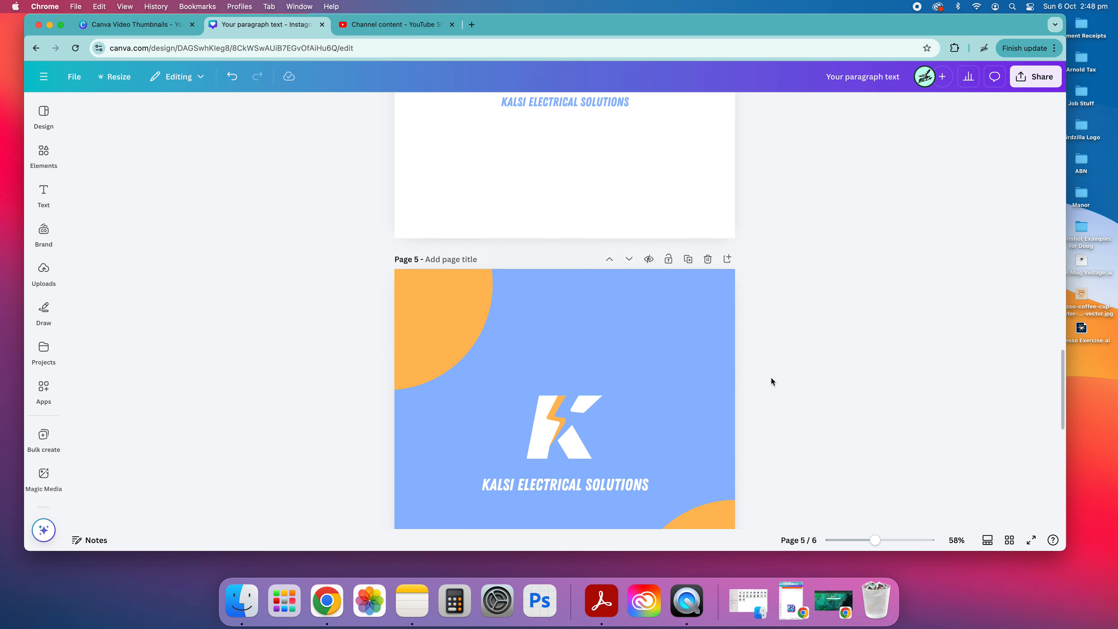
scroll(770, 374, up, 15)
scroll(766, 377, down, 6)
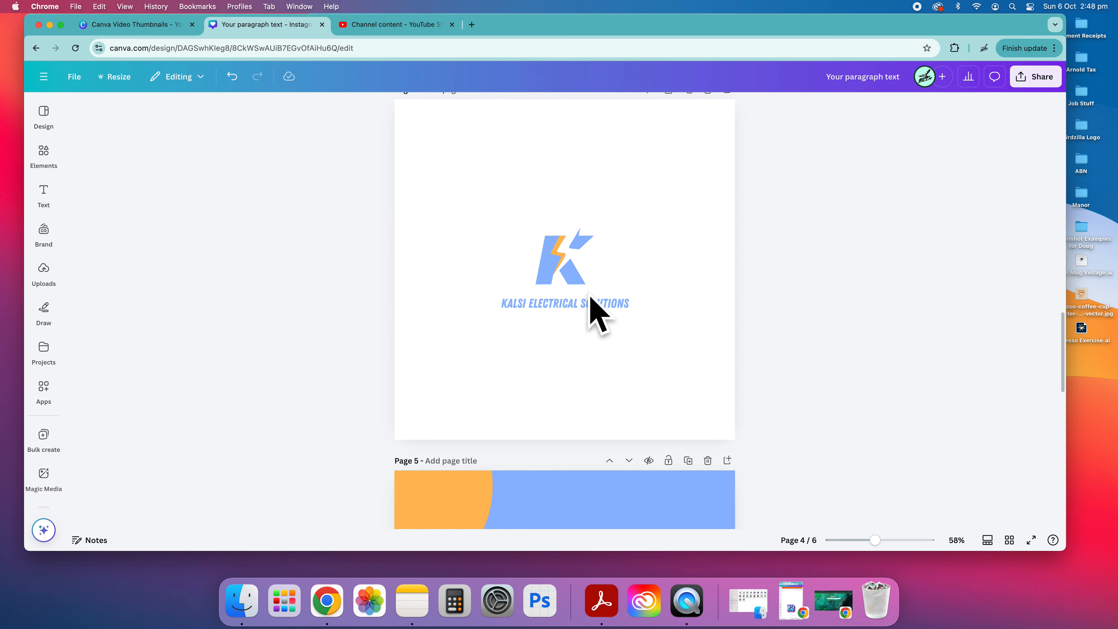
scroll(630, 324, up, 1)
click(661, 262)
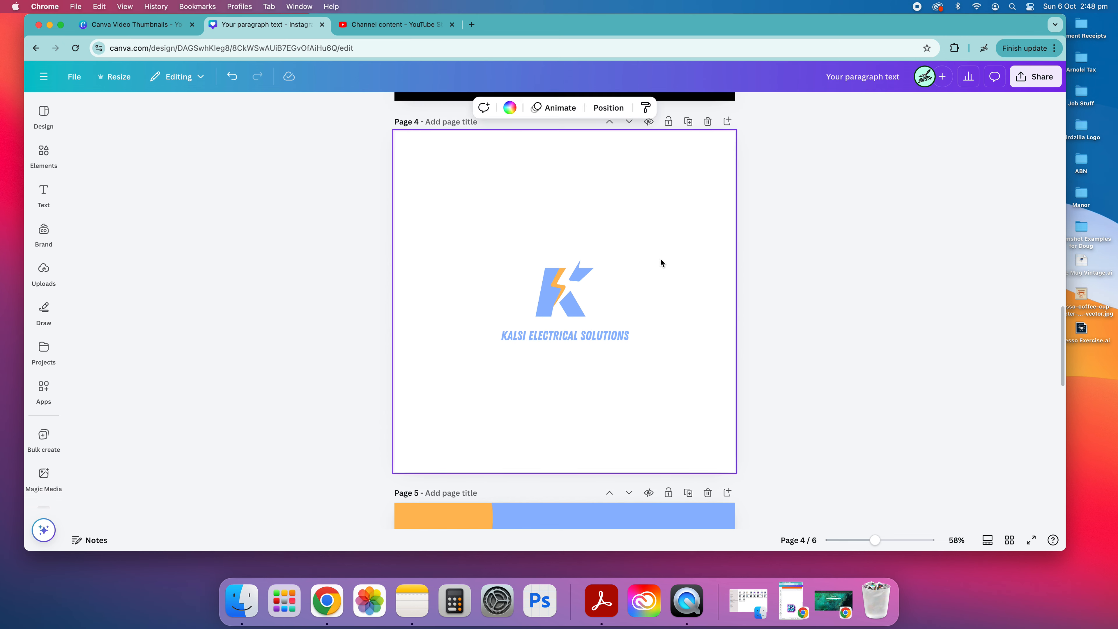
click(510, 107)
click(207, 195)
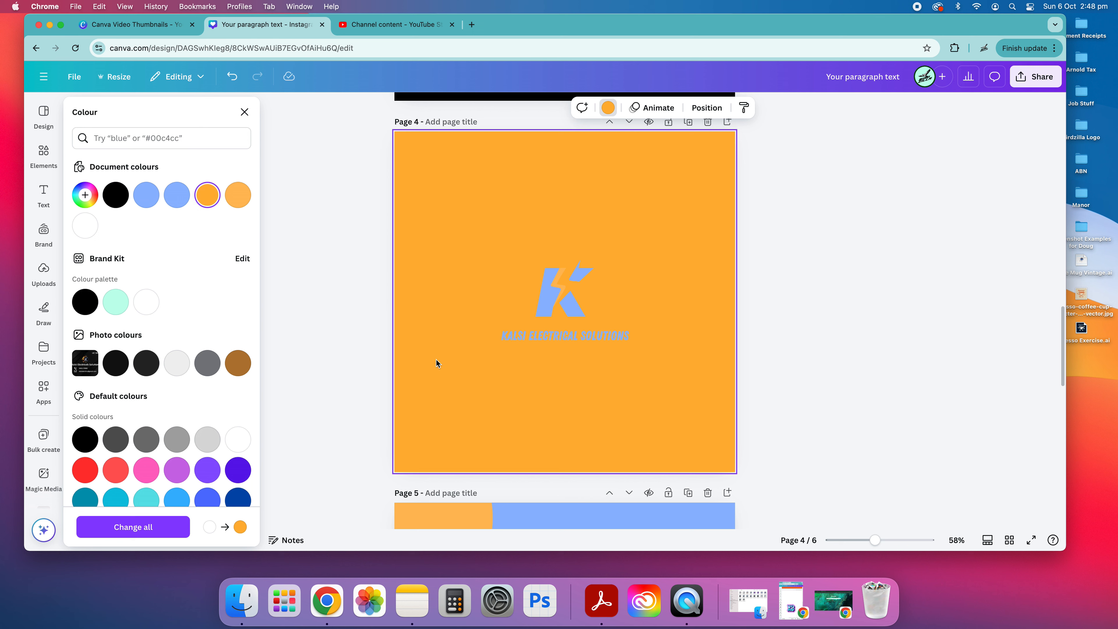
click(865, 305)
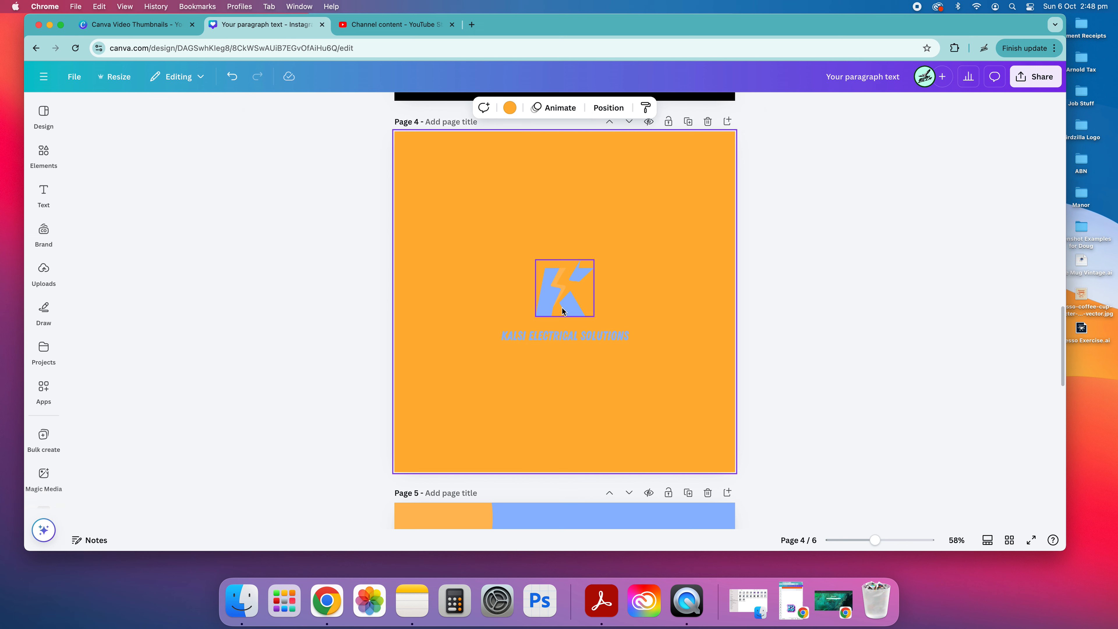
Recolour the KALSI ELECTRICAL SOLUTIONS text on page 4 white.
click(565, 289)
shift+click(600, 331)
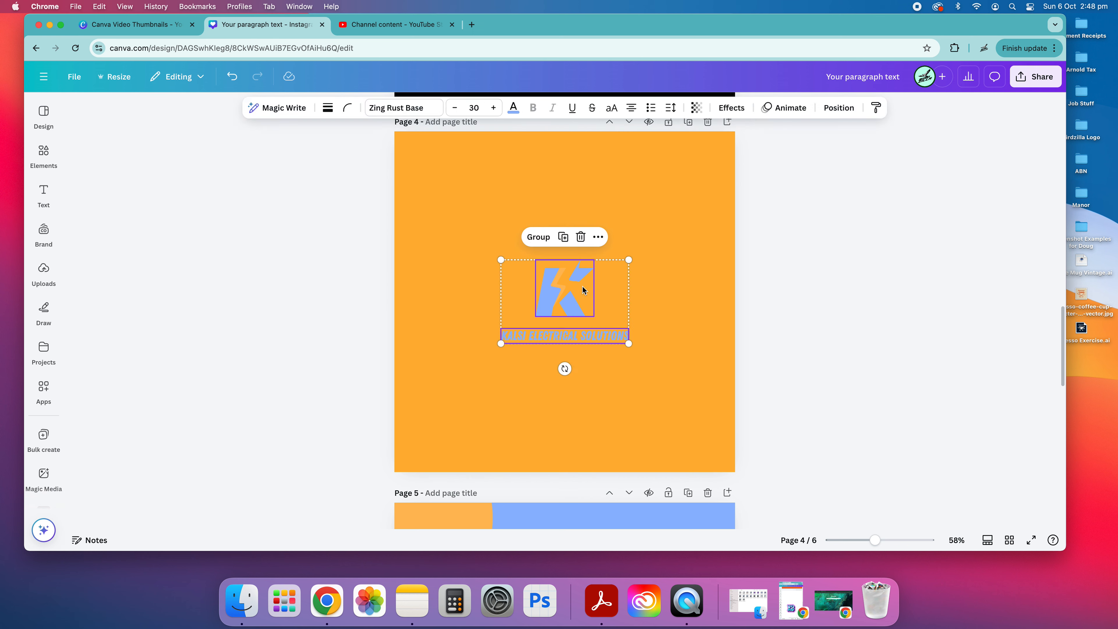
click(518, 111)
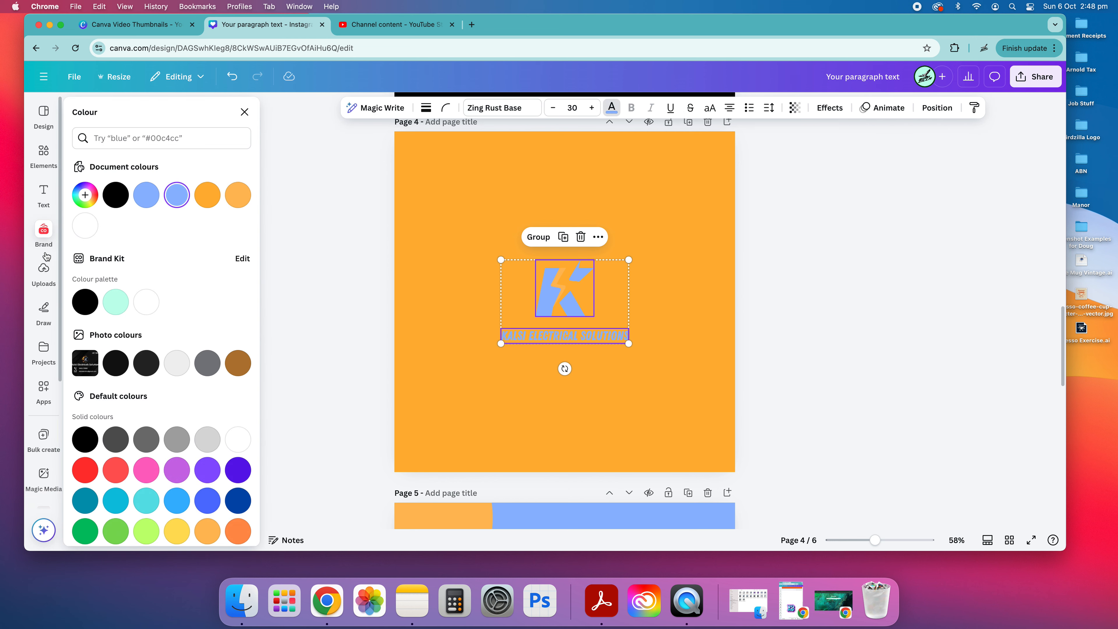
click(67, 225)
click(852, 335)
click(851, 335)
Recolour the K on page 4 white and its lightning bolt black.
click(558, 288)
click(550, 108)
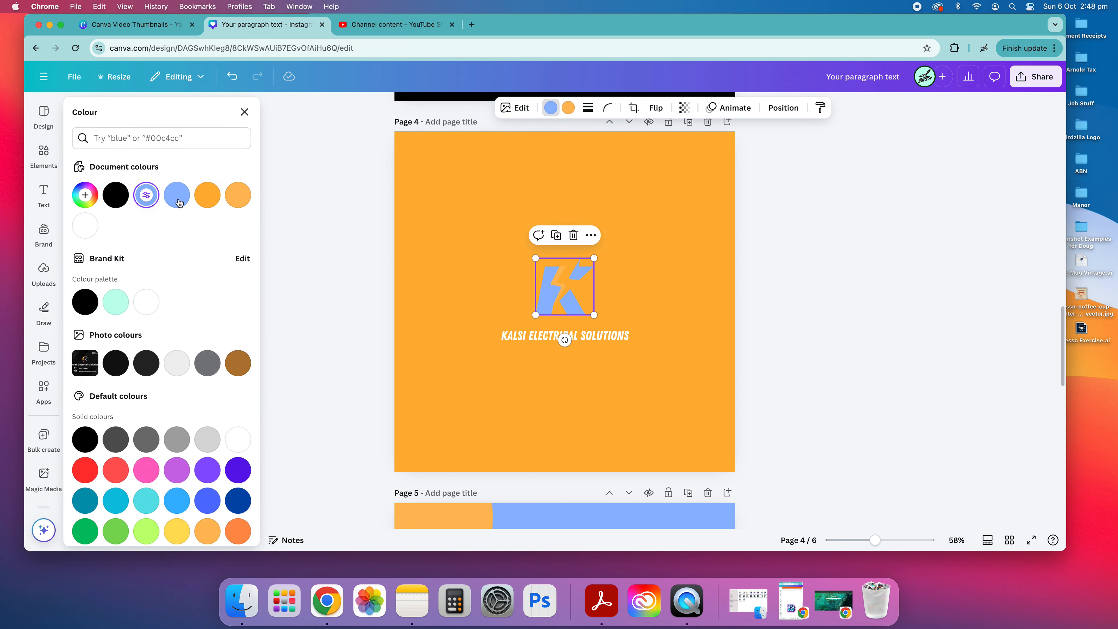
click(85, 225)
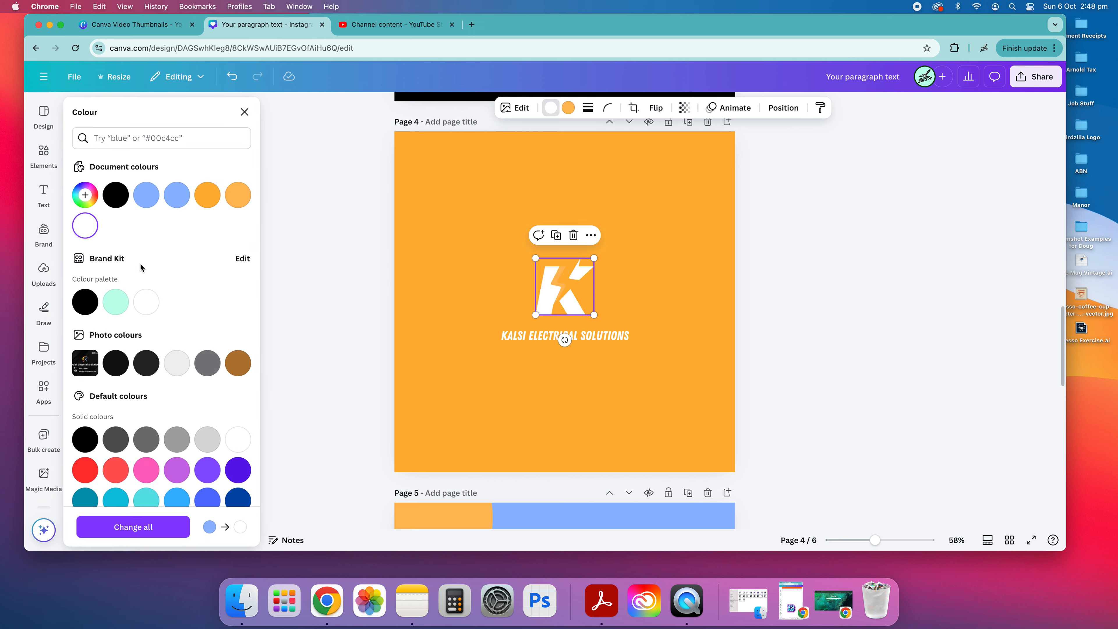
click(570, 108)
click(125, 203)
click(887, 264)
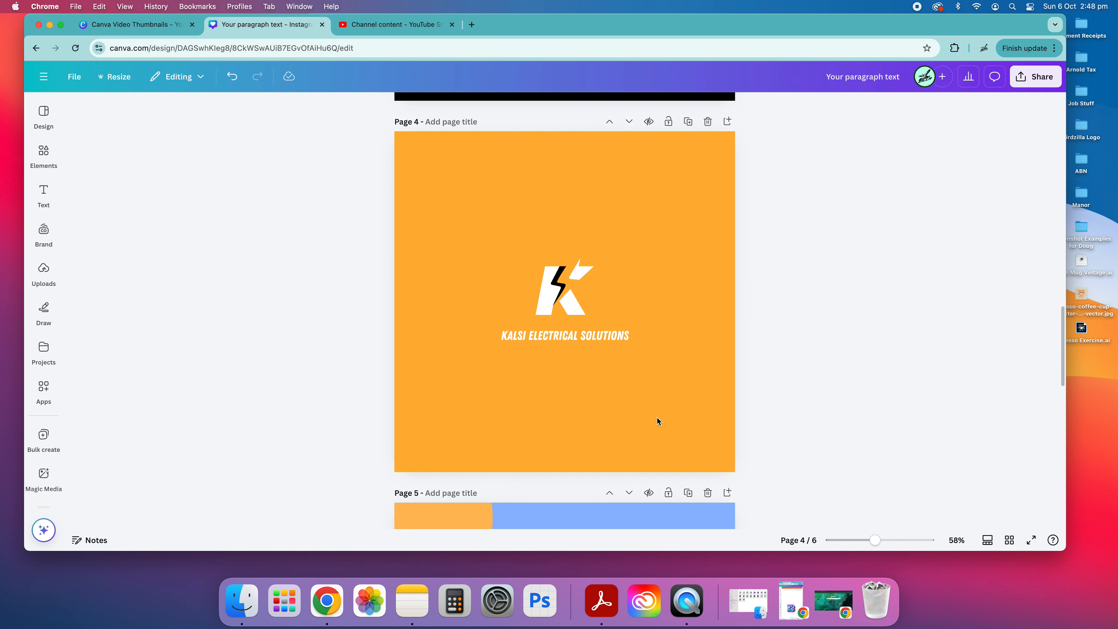
Review the logo versions across the pages and compare them with the original business card on pages 1 and 2.
scroll(767, 334, down, 5)
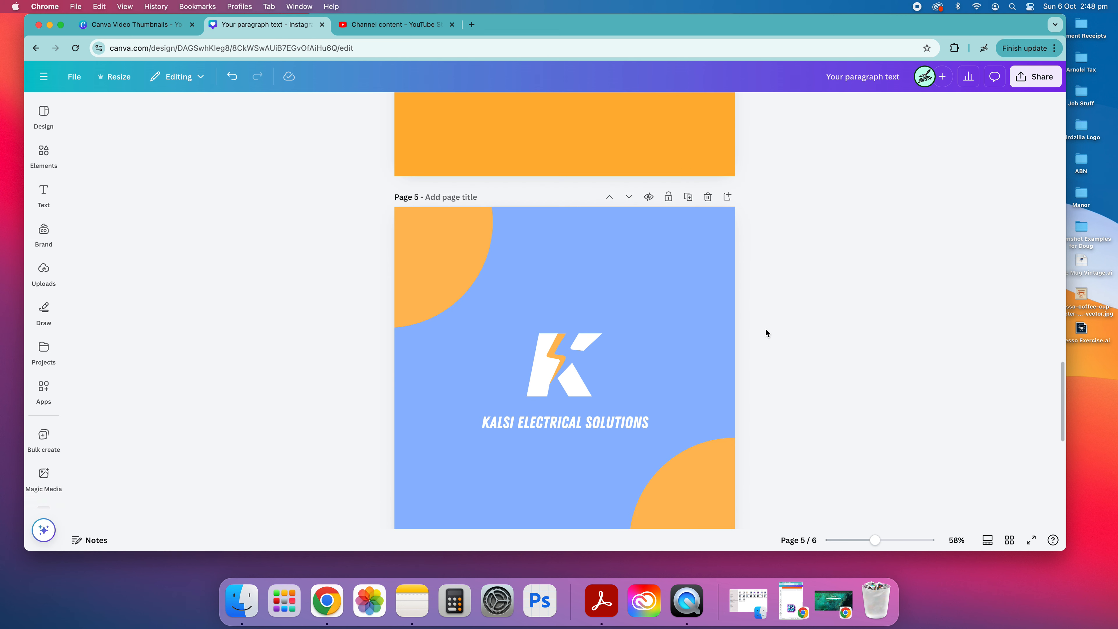
scroll(765, 327, up, 5)
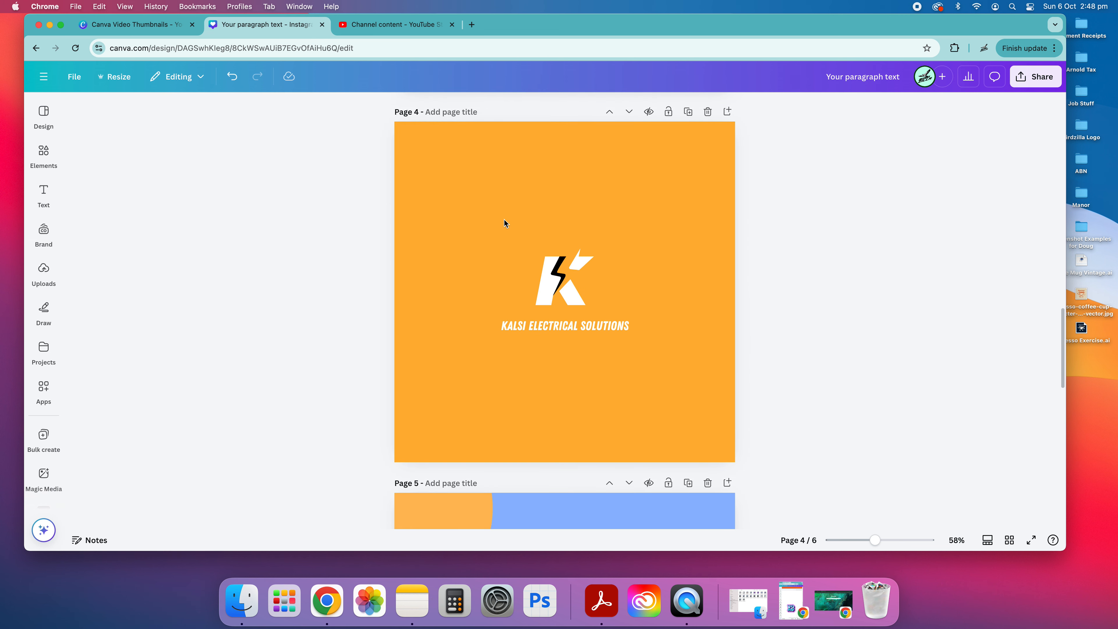
scroll(601, 275, down, 10)
scroll(585, 262, up, 9)
scroll(590, 263, up, 15)
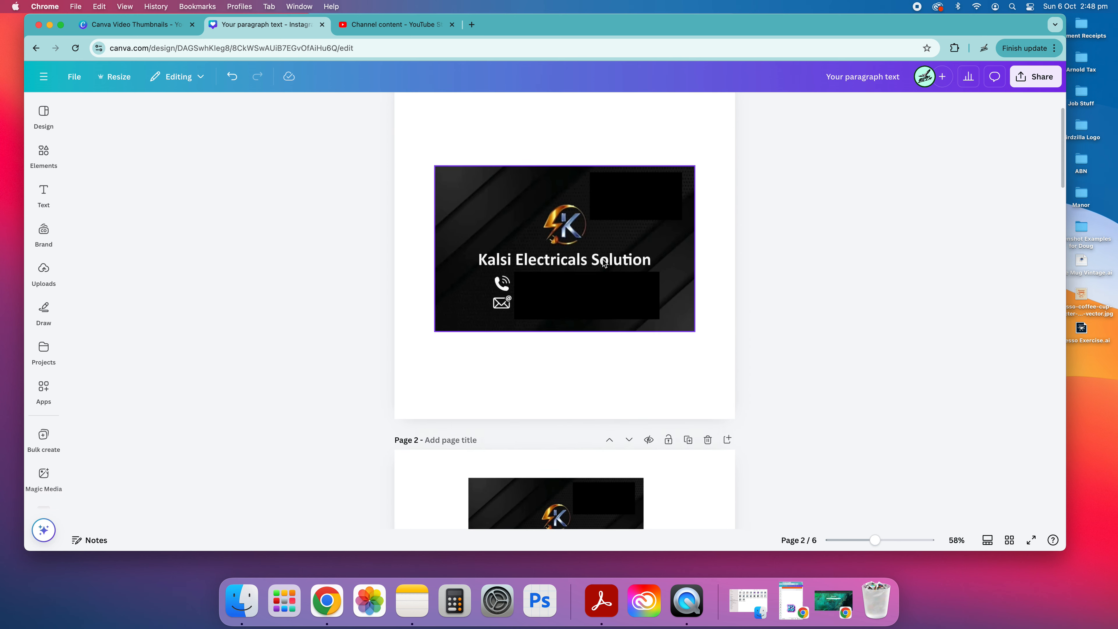
scroll(601, 264, down, 2)
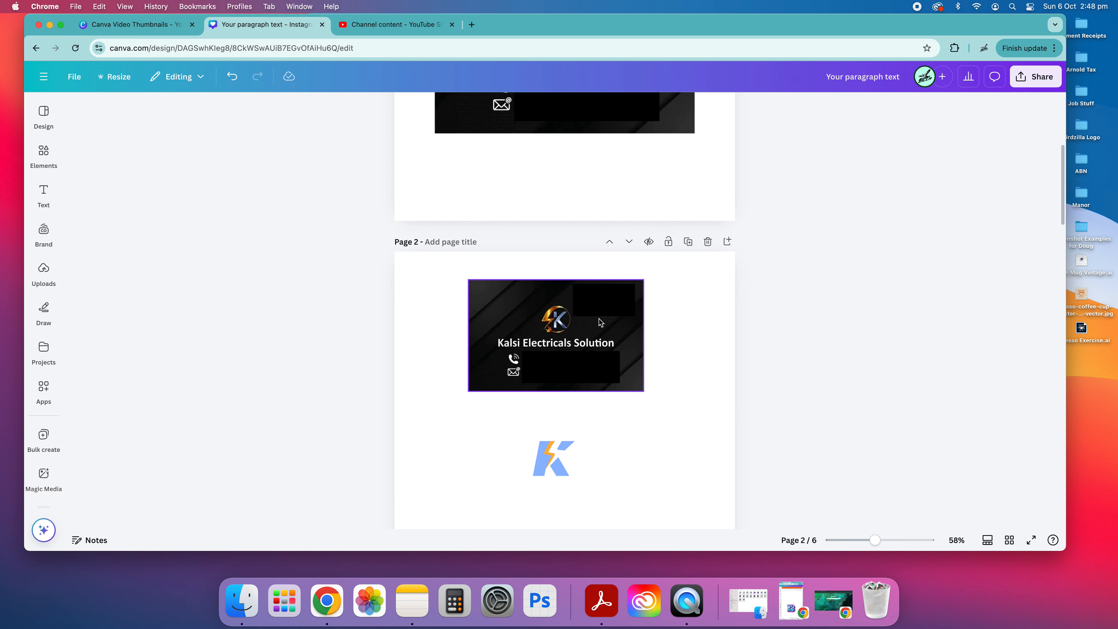
Change the background of page 6 to white from the document colours.
click(582, 333)
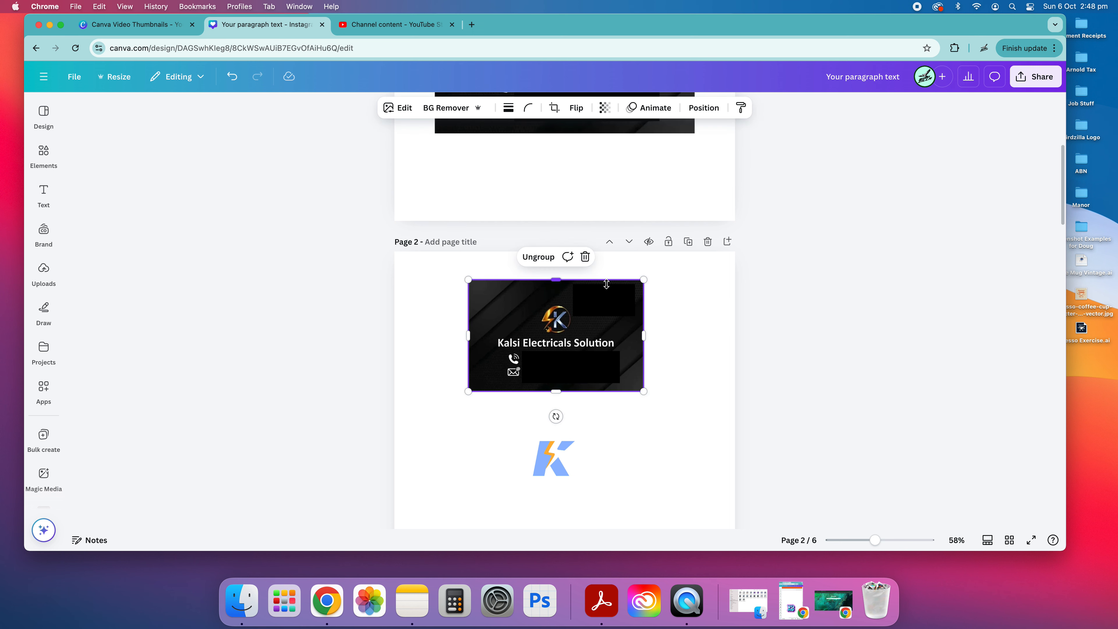
scroll(609, 379, down, 15)
scroll(618, 353, up, 5)
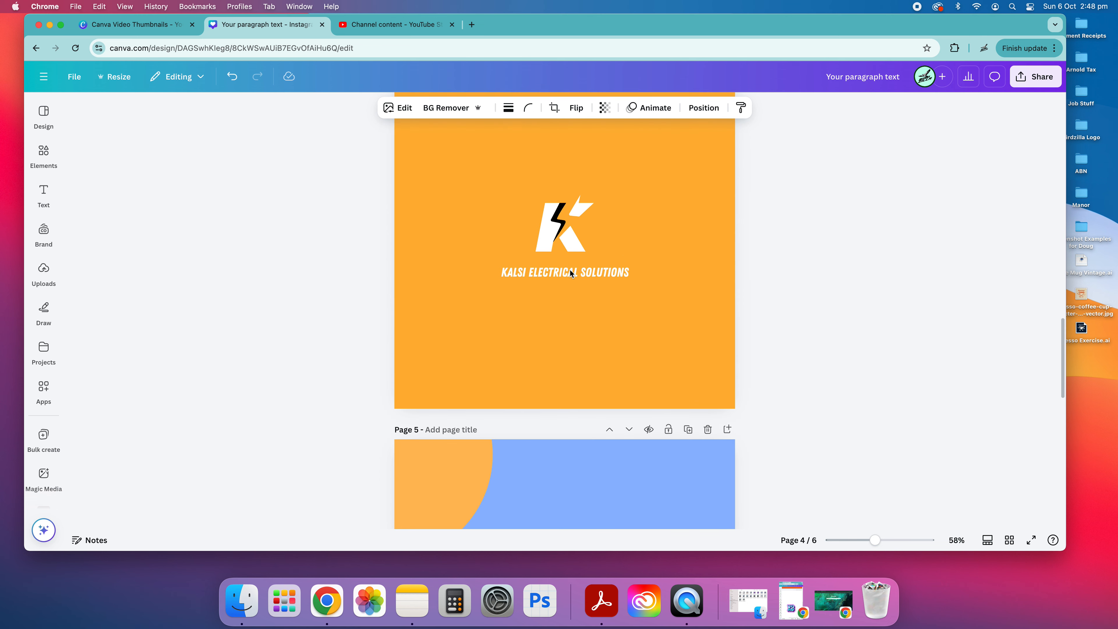
scroll(616, 307, up, 2)
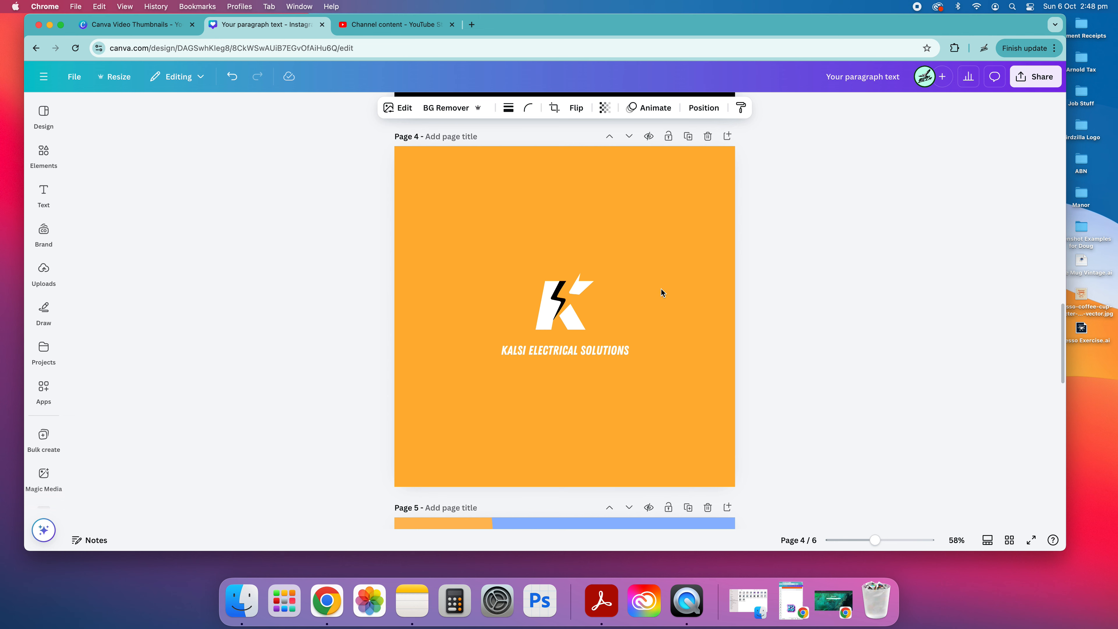
scroll(643, 294, down, 15)
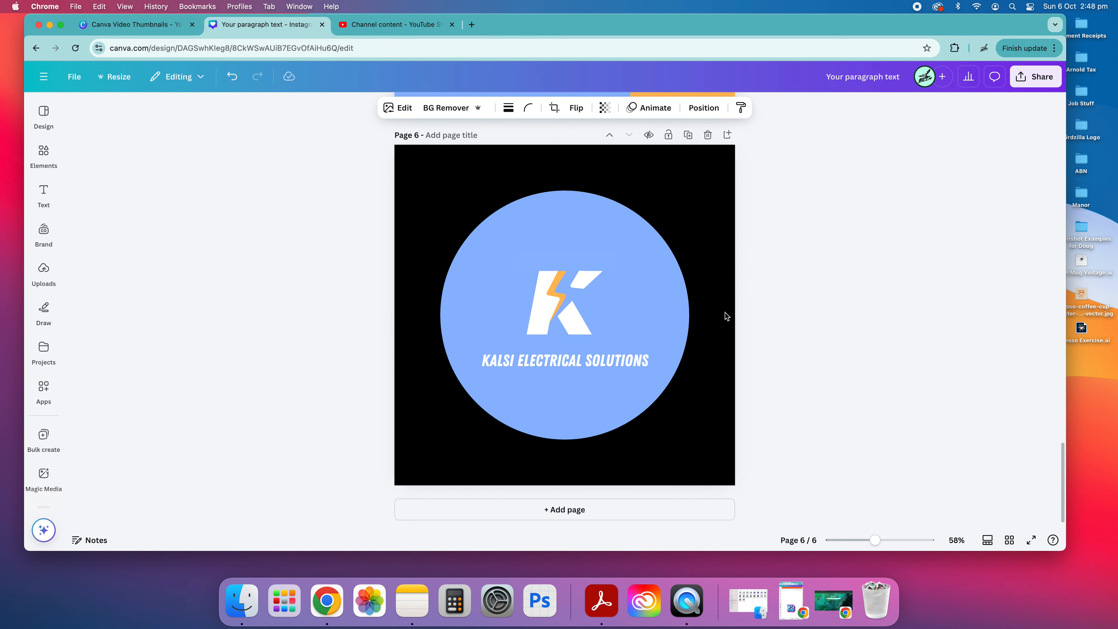
click(685, 205)
click(718, 180)
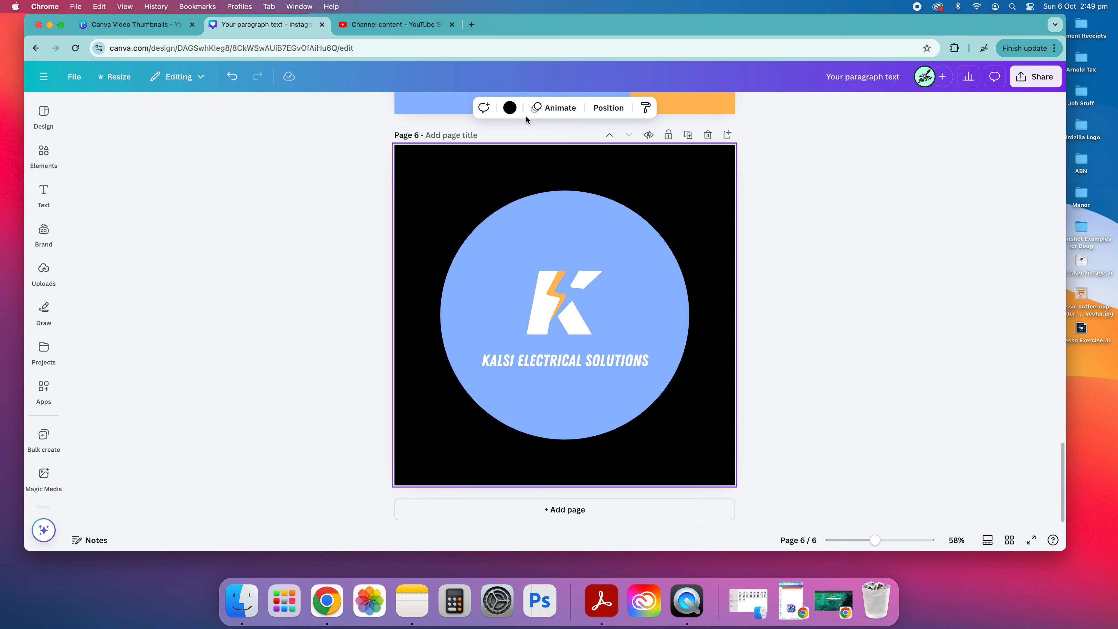
click(510, 107)
click(919, 245)
click(568, 183)
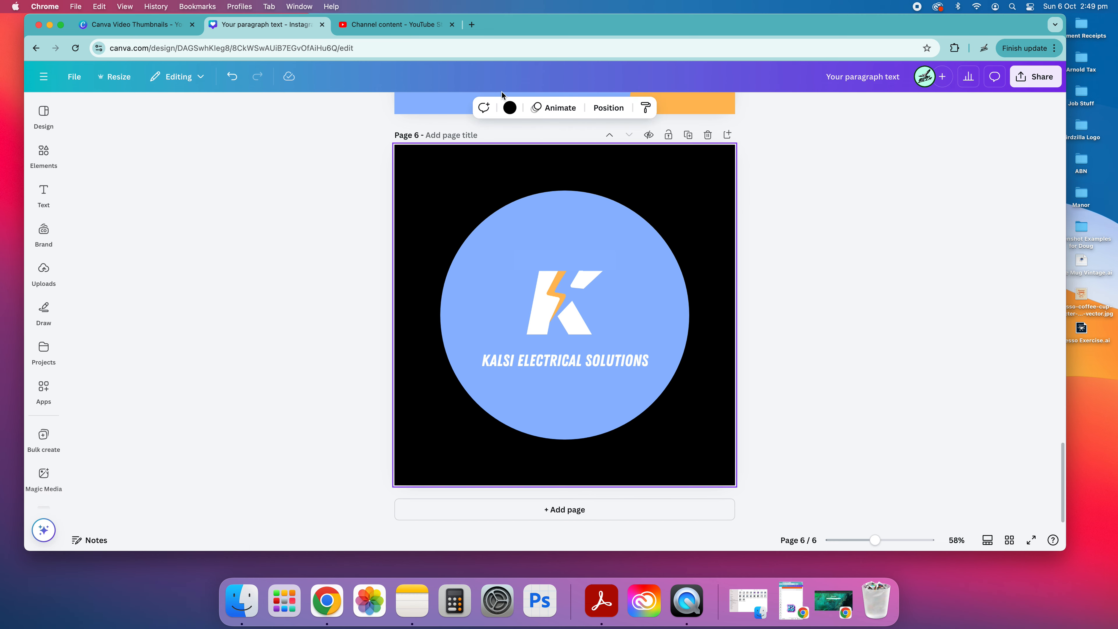
click(509, 107)
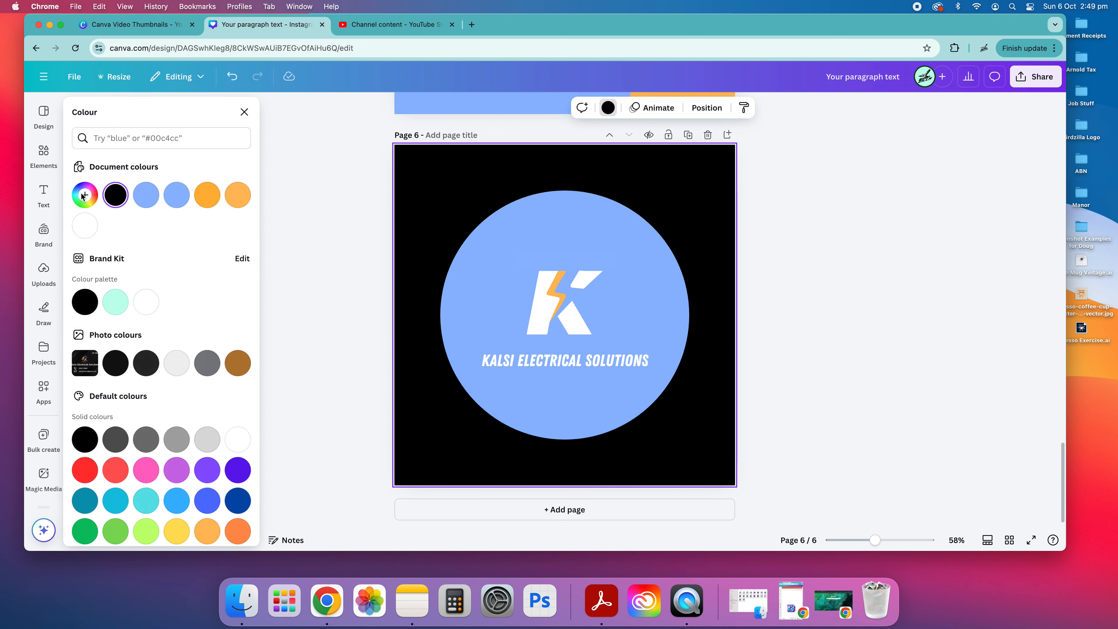
click(80, 226)
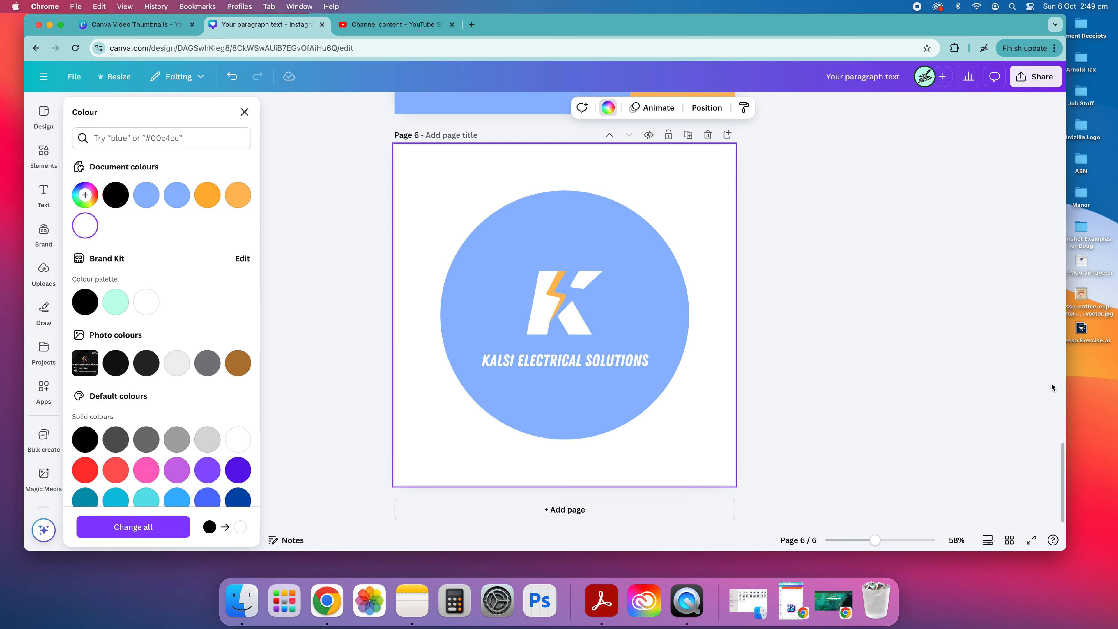
Recolour the large circle on page 6 and the blue rectangle covering the area above the K black.
click(609, 220)
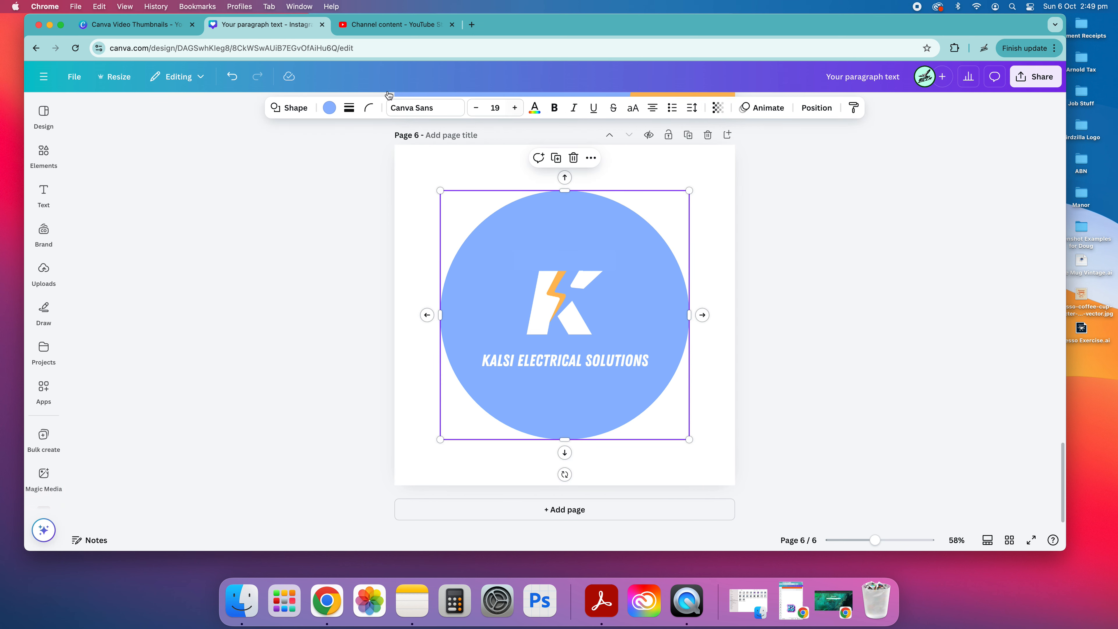
click(331, 108)
click(146, 195)
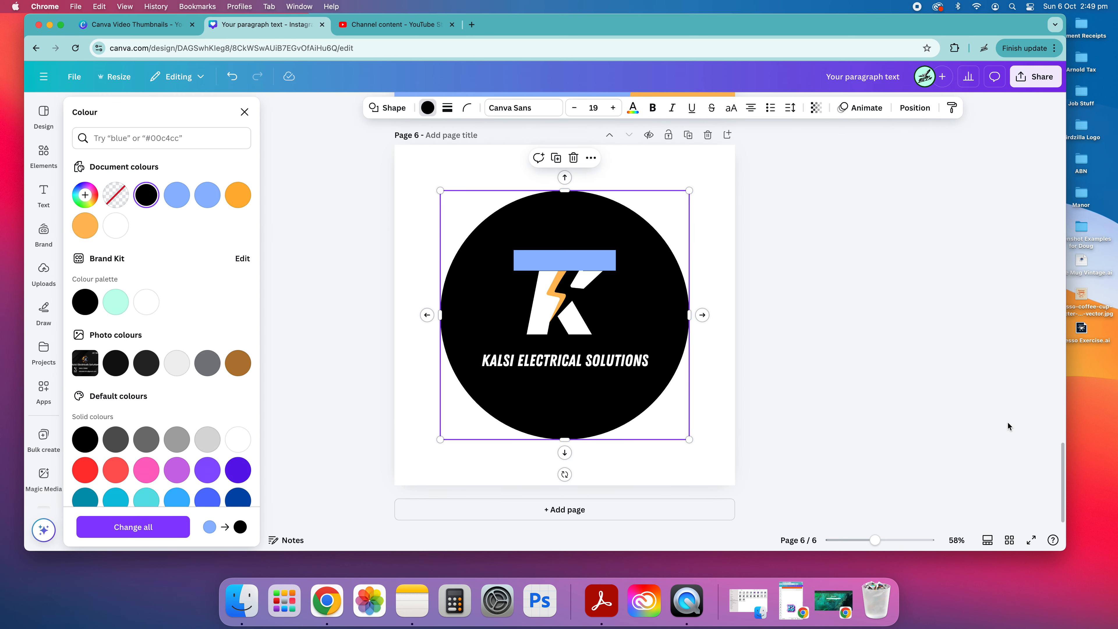
click(604, 263)
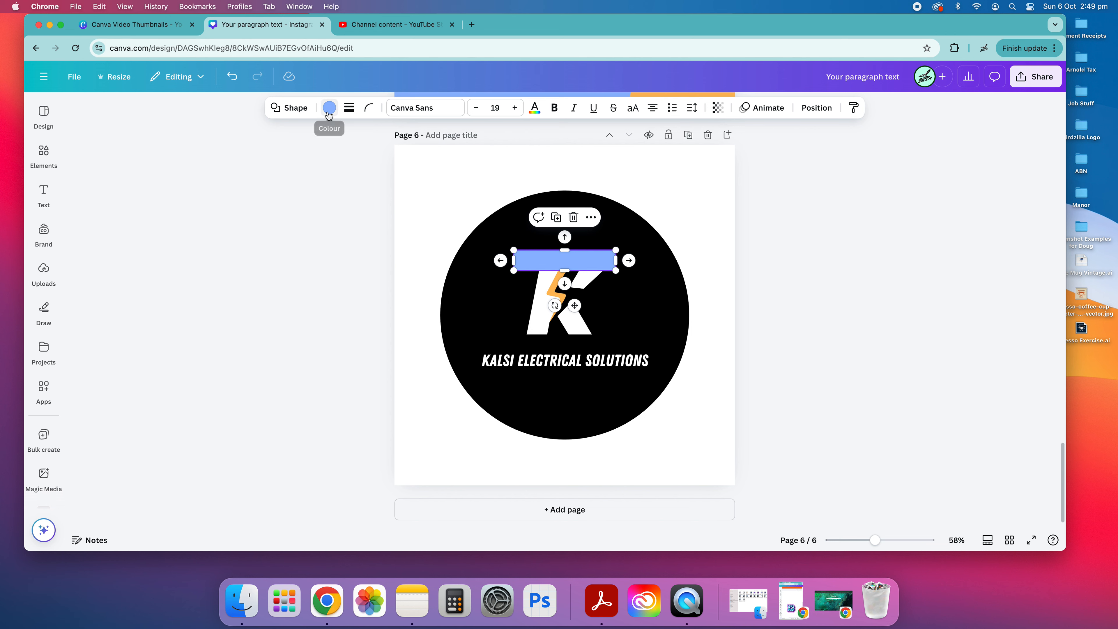
click(329, 108)
click(147, 195)
click(792, 269)
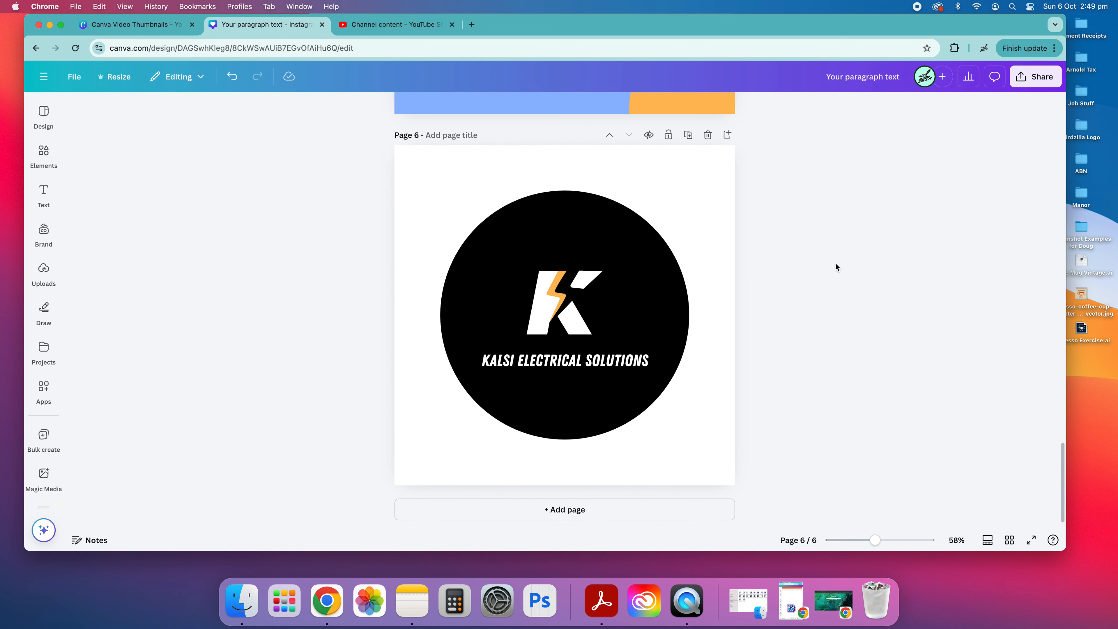
Look back over the finished logo versions on pages 2 to 5 and compare them with the original card on page 1.
scroll(656, 345, up, 15)
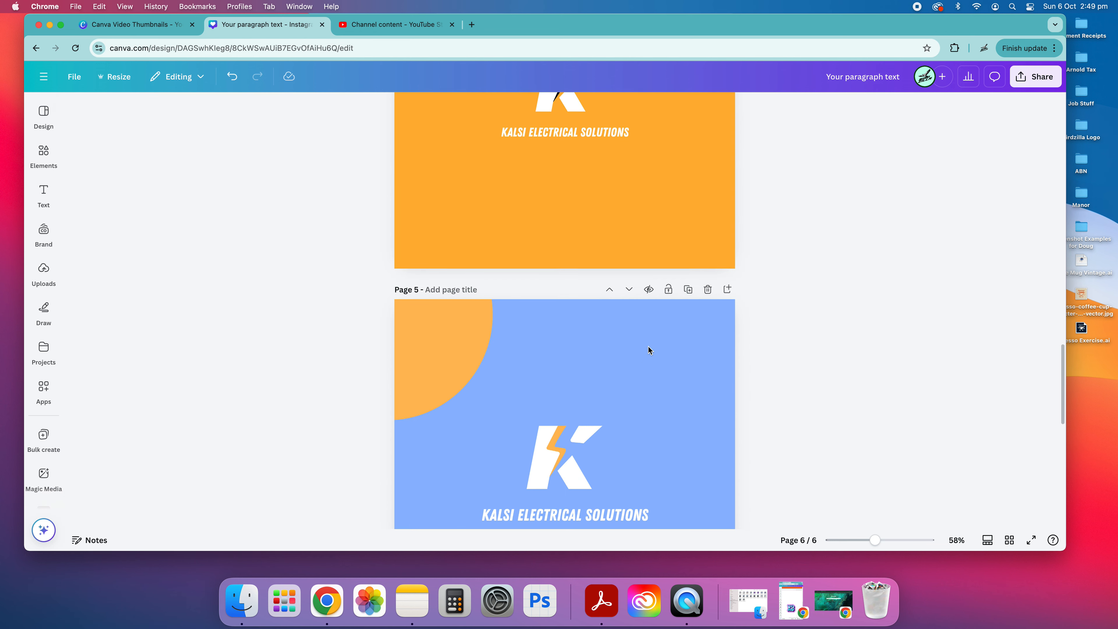
scroll(649, 345, up, 15)
scroll(638, 355, down, 12)
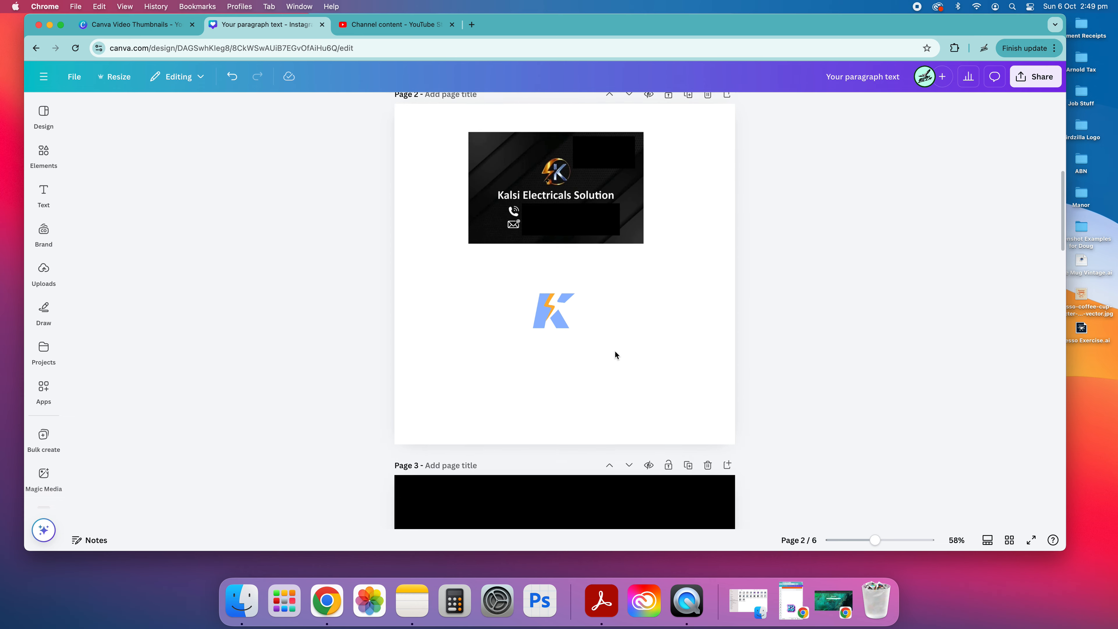
scroll(616, 355, up, 5)
scroll(571, 365, down, 1)
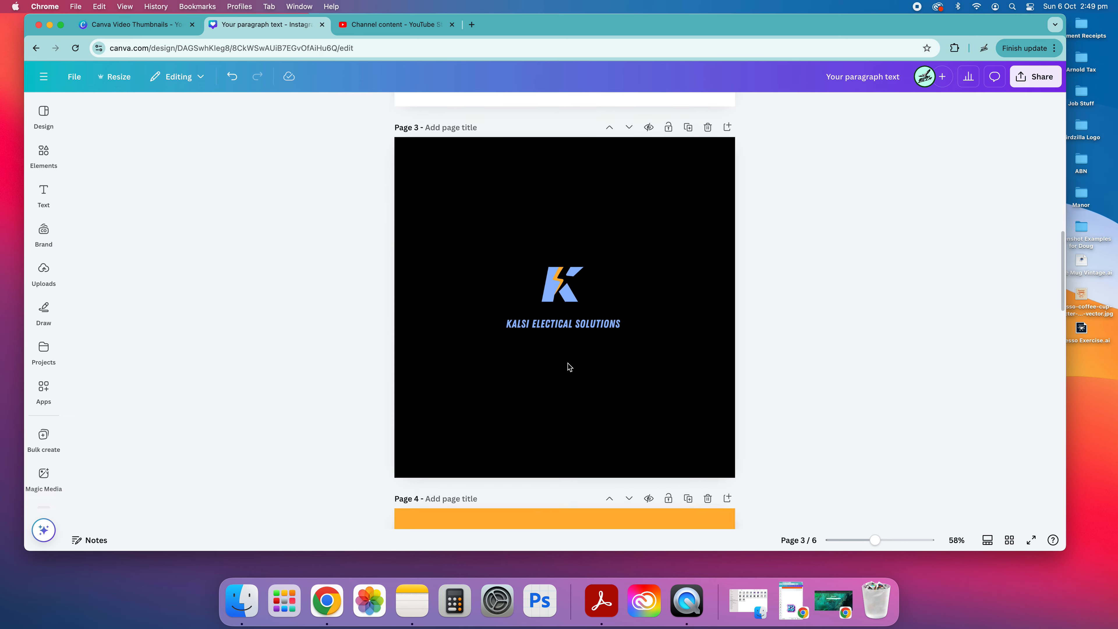
scroll(566, 366, up, 6)
scroll(565, 368, up, 4)
scroll(566, 366, down, 15)
scroll(567, 367, up, 4)
scroll(567, 372, down, 1)
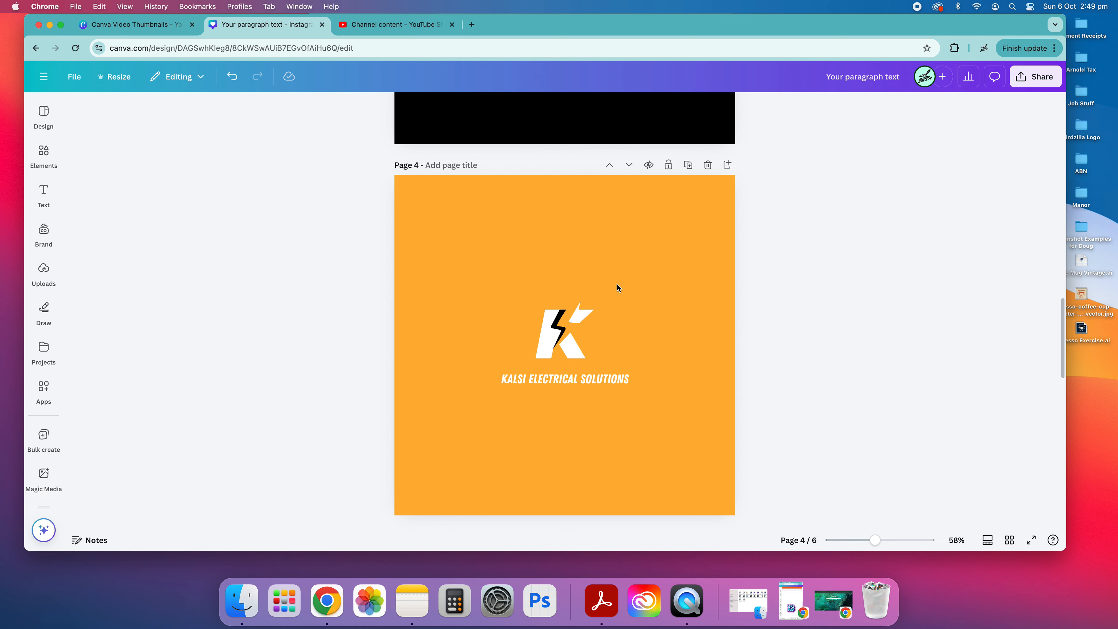
scroll(617, 287, up, 20)
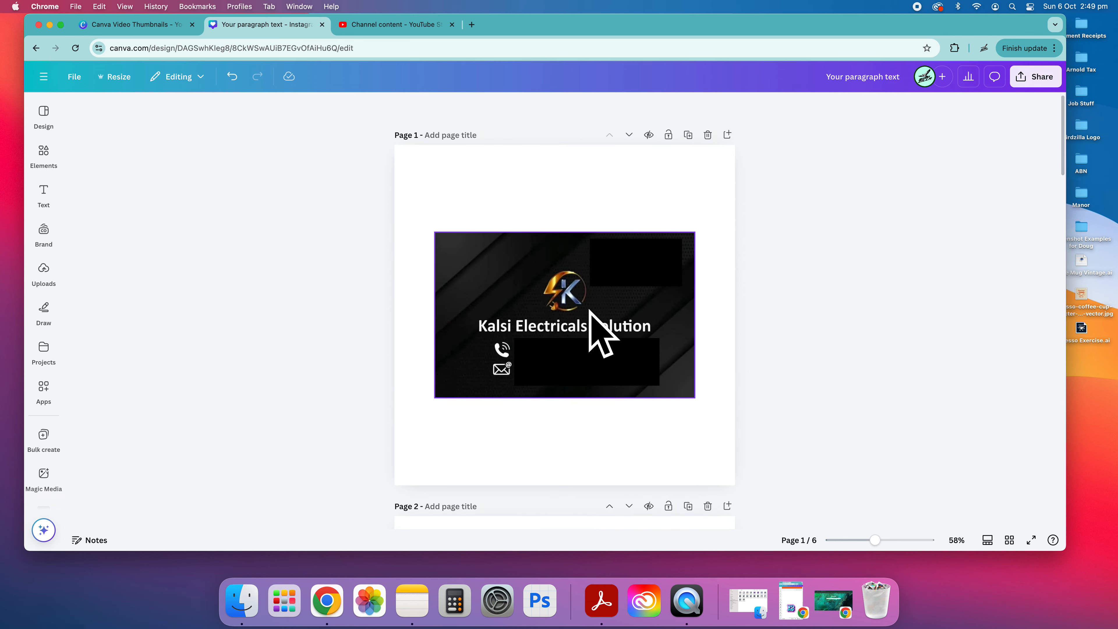